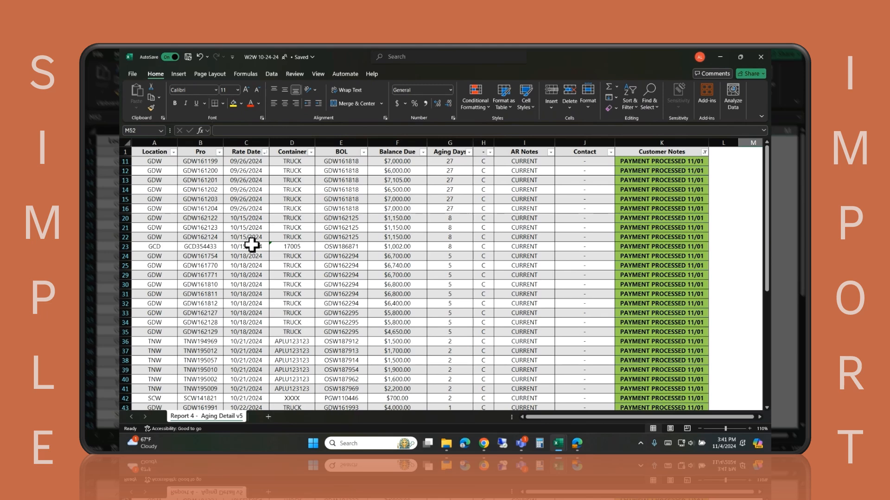
# Copy all filtered invoice numbers in the Pro column, from GDW161199 down to the last row.
pyautogui.click(204, 160)
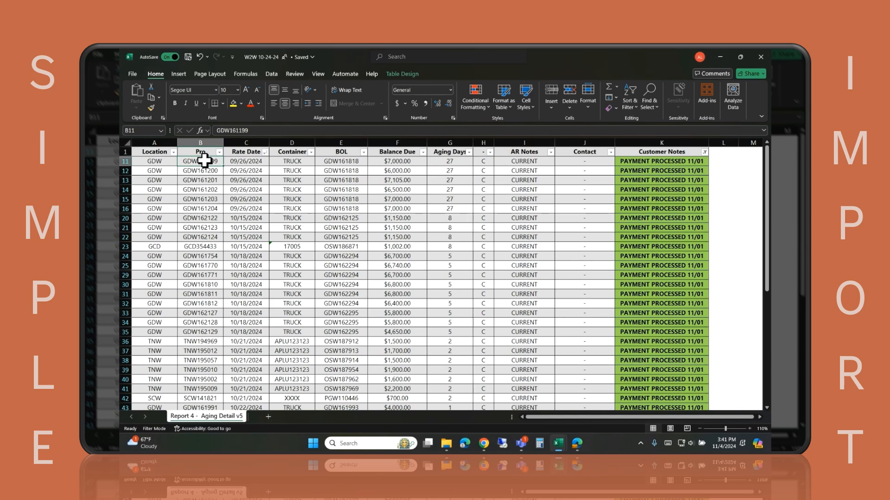
pyautogui.moveTo(204, 160); pyautogui.dragTo(203, 407)
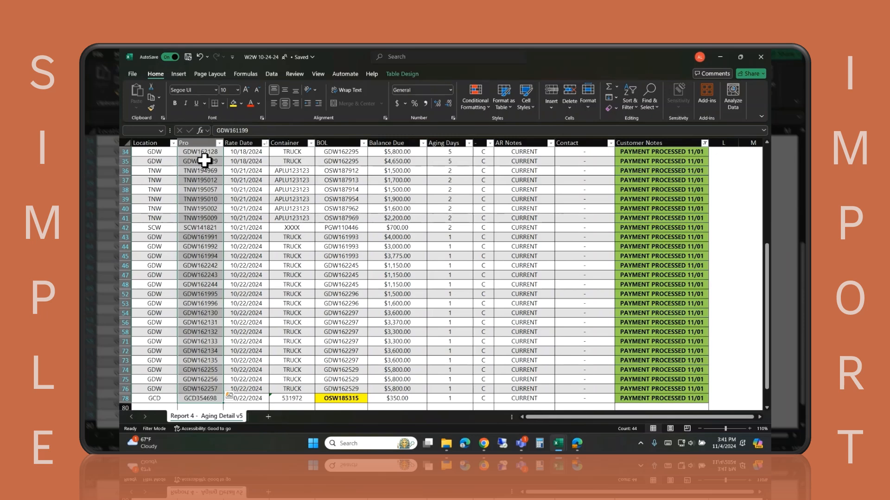
pyautogui.rightClick(207, 158)
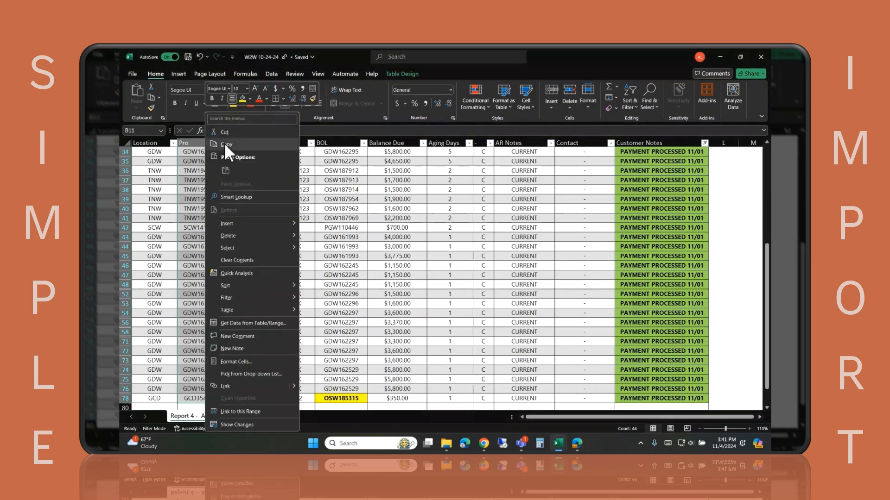
pyautogui.click(224, 144)
pyautogui.scroll(6, 236, 175)
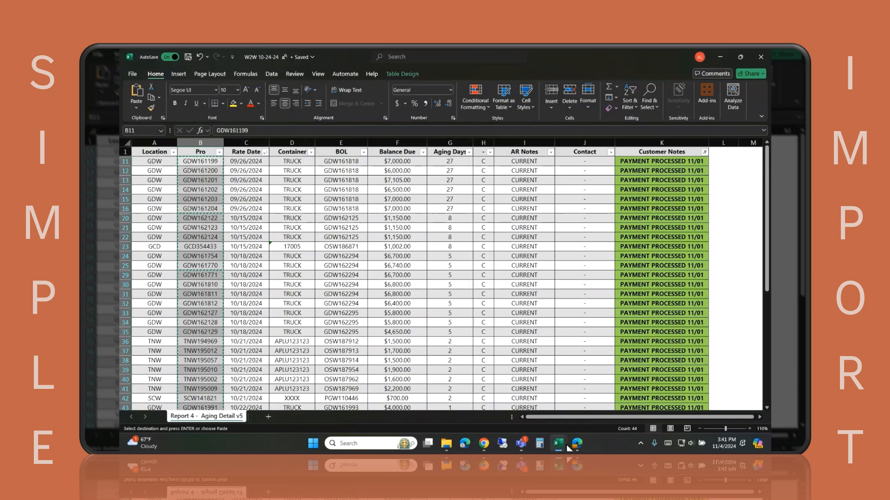
# Switch to the Webinar Simple Import 11-04-24 workbook and paste the copied invoice numbers as values into the InvoiceList column from E2.
pyautogui.moveTo(563, 445)
pyautogui.click(592, 410)
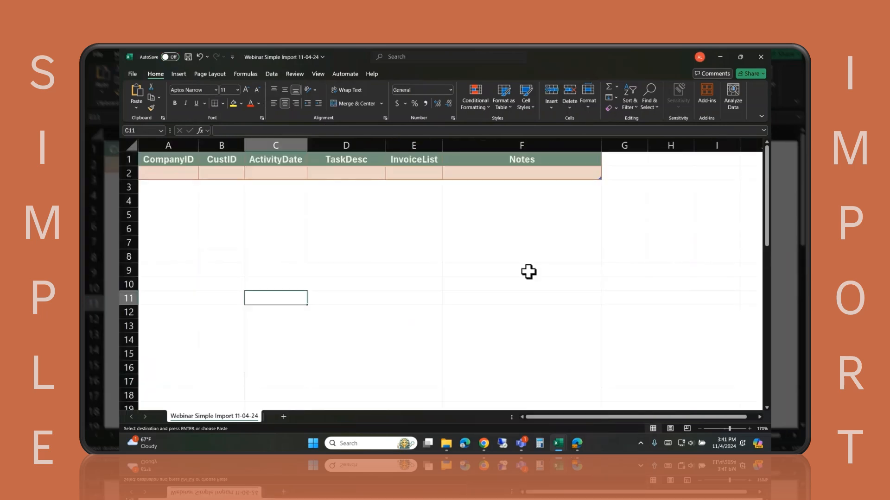
pyautogui.click(413, 171)
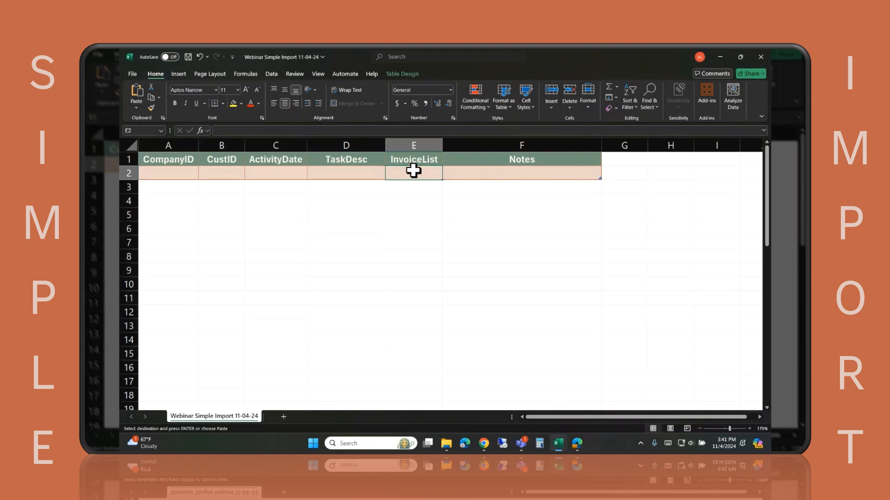
pyautogui.rightClick(414, 171)
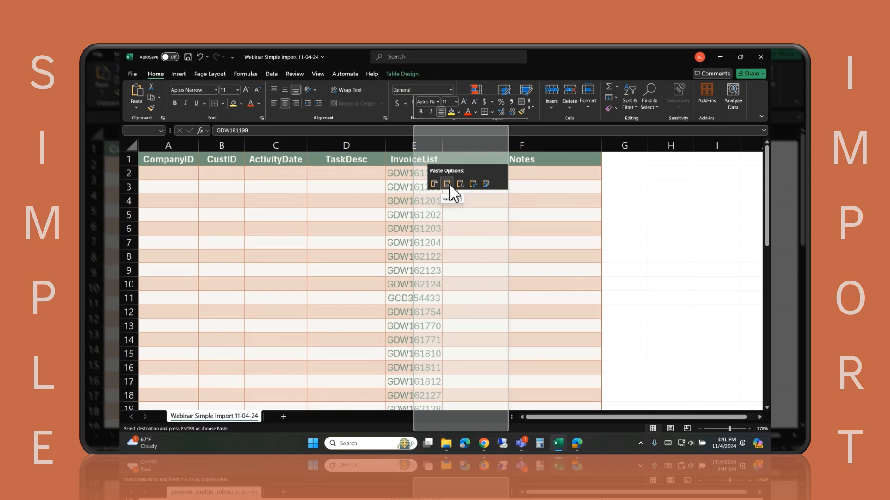
pyautogui.click(447, 184)
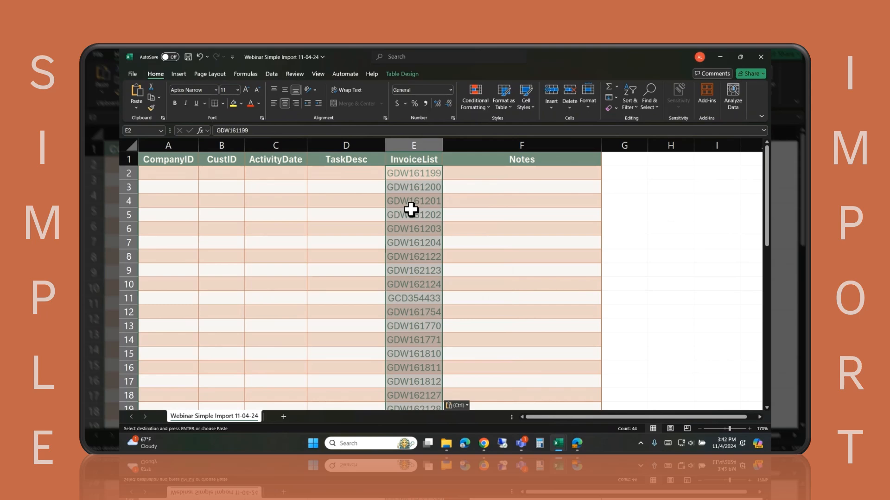
# Return to the W2W 10-24-24 workbook and copy all filtered Customer Notes entries from K11 down.
pyautogui.moveTo(477, 449)
pyautogui.click(546, 411)
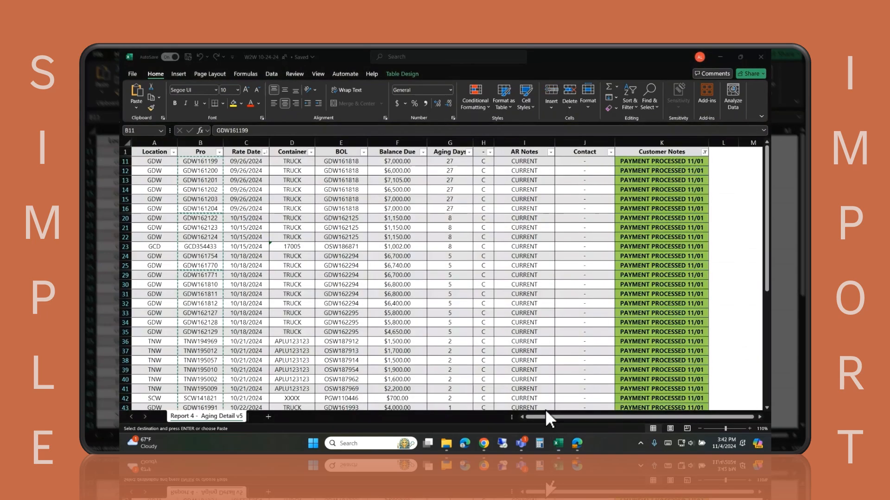
pyautogui.click(659, 162)
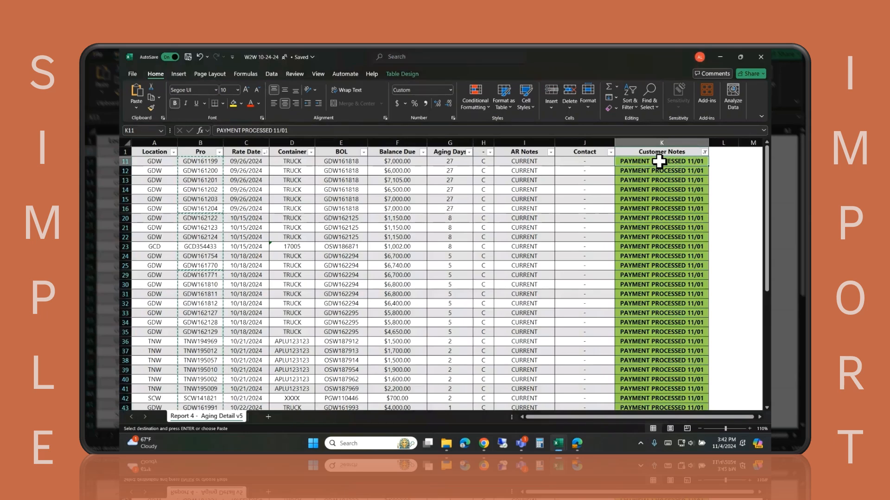
pyautogui.hotkey('ctrl', 'shift', 'Down')
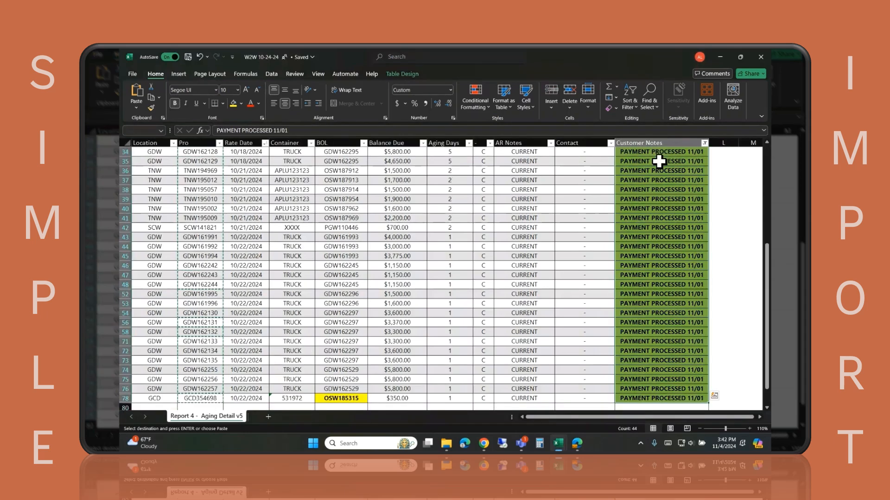
pyautogui.rightClick(658, 161)
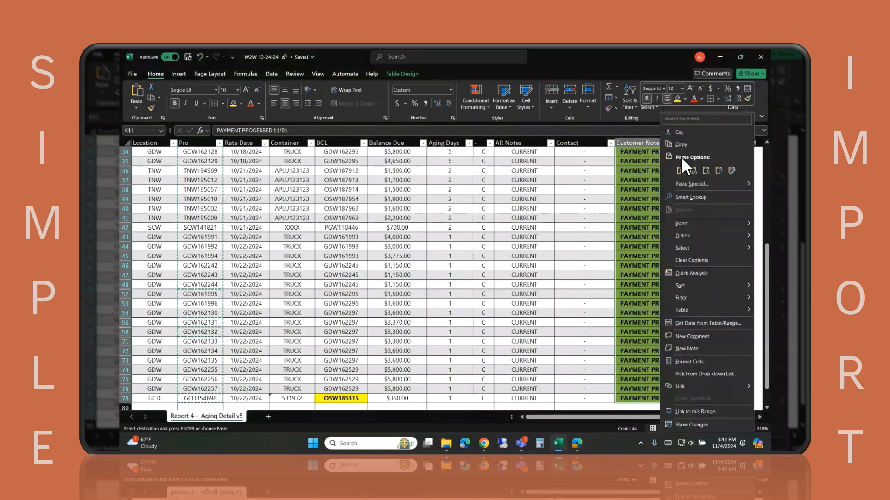
pyautogui.click(681, 145)
pyautogui.scroll(5, 695, 142)
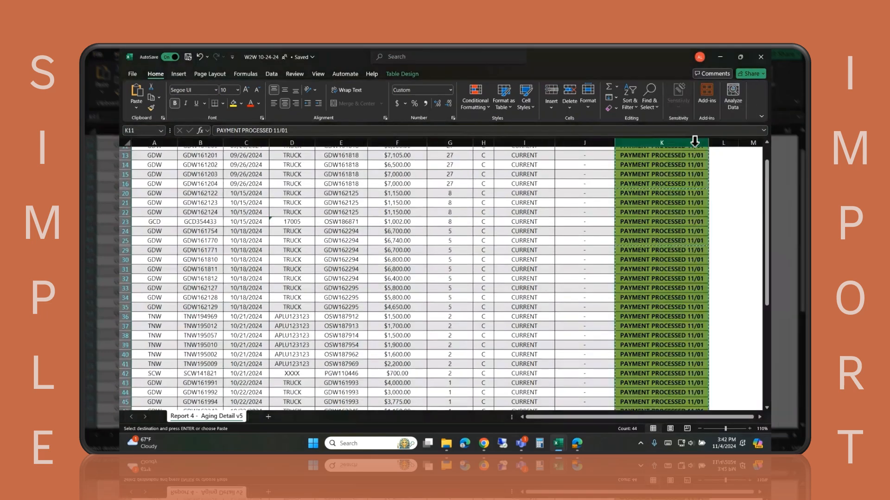
pyautogui.scroll(1, 694, 141)
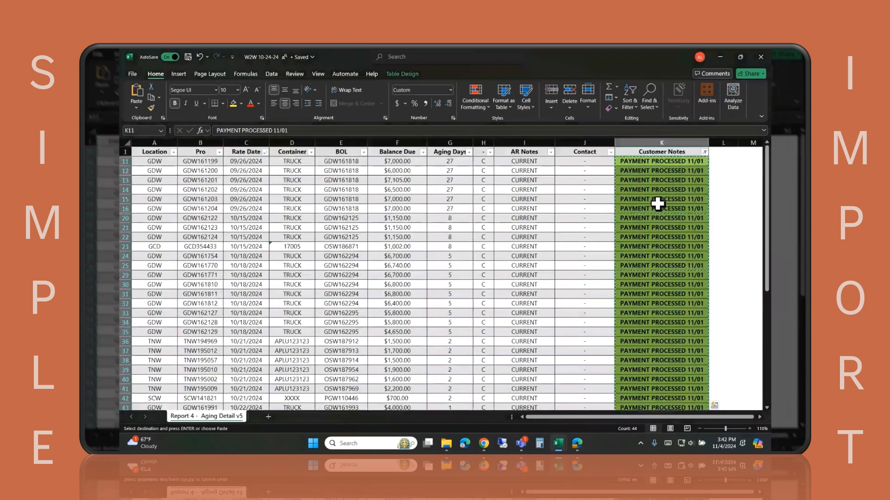
# Paste the copied customer notes as values into the Notes column of the Webinar Simple Import workbook, starting at F2.
pyautogui.moveTo(564, 449)
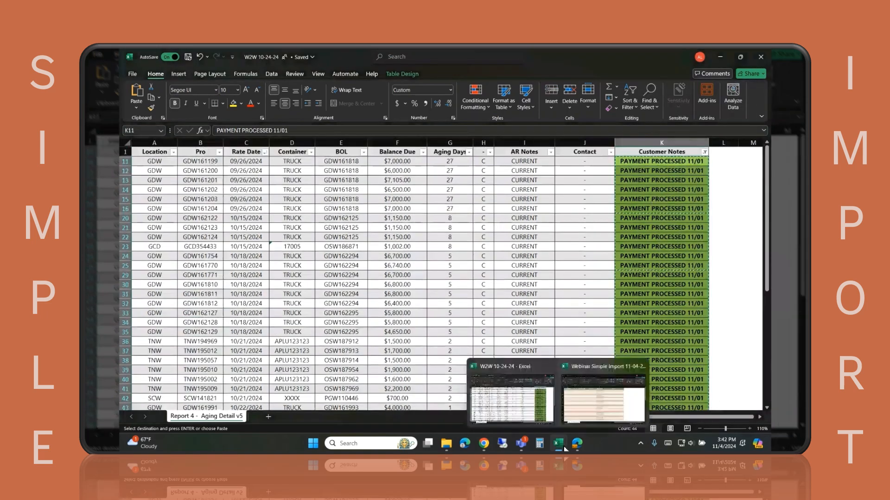
pyautogui.click(576, 399)
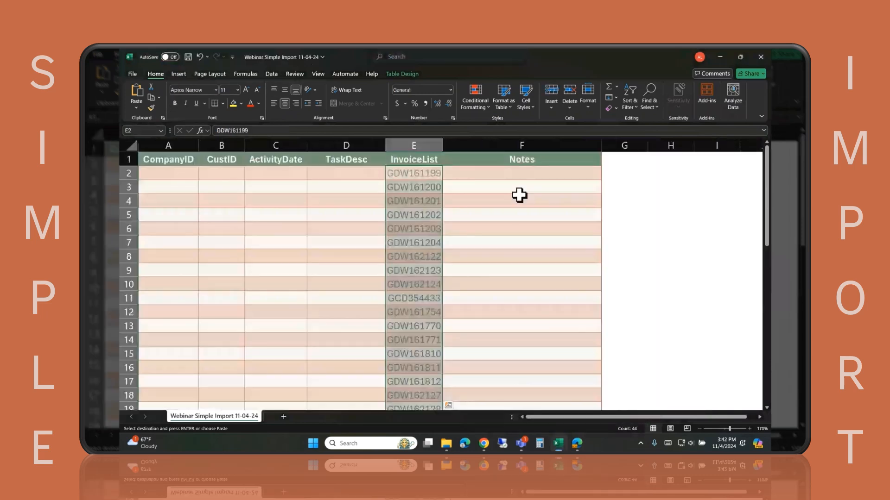
pyautogui.click(479, 173)
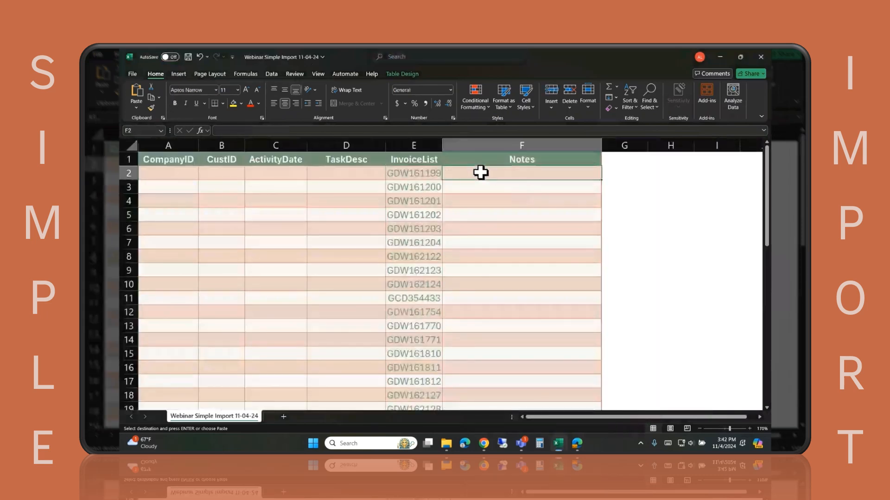
pyautogui.rightClick(480, 172)
pyautogui.click(515, 184)
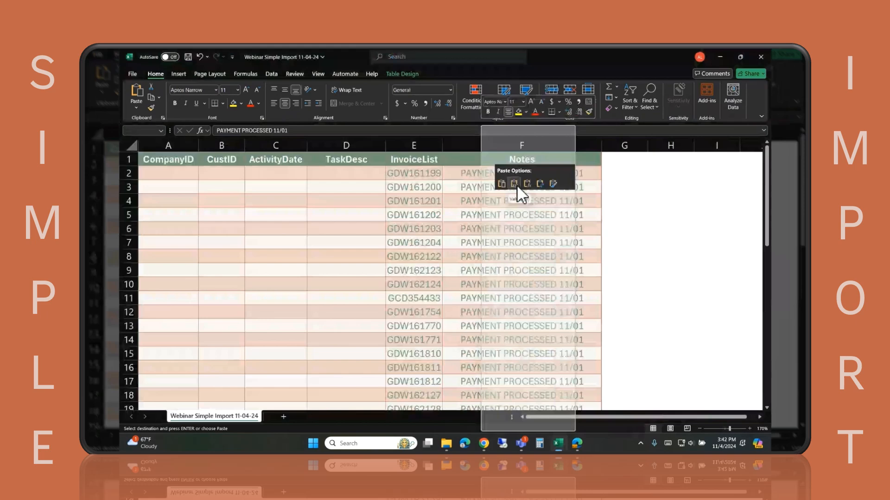
pyautogui.click(482, 245)
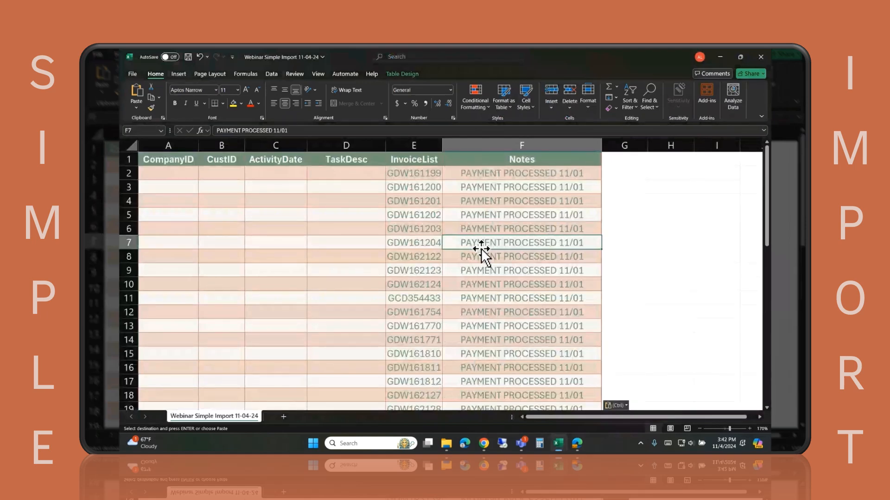
# Fill in row 2 with the company ID WST, the customer's ID and the activity date 11/4/2024.
pyautogui.click(159, 173)
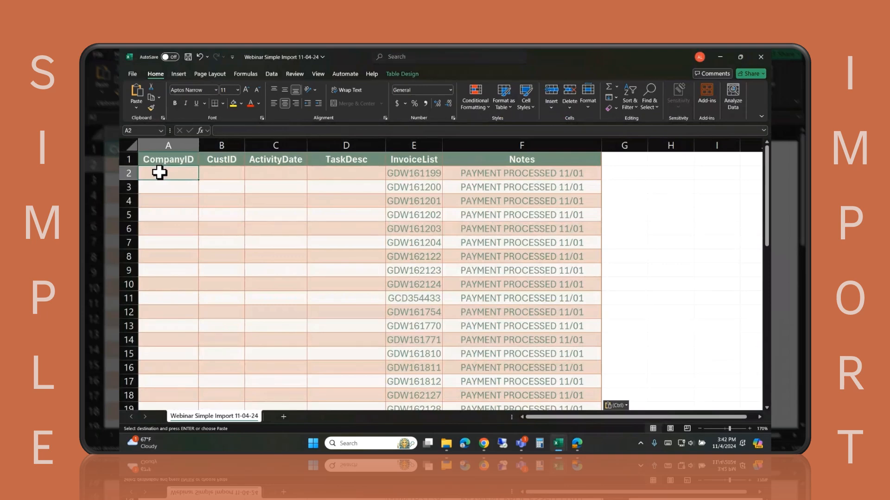
pyautogui.write('WST')
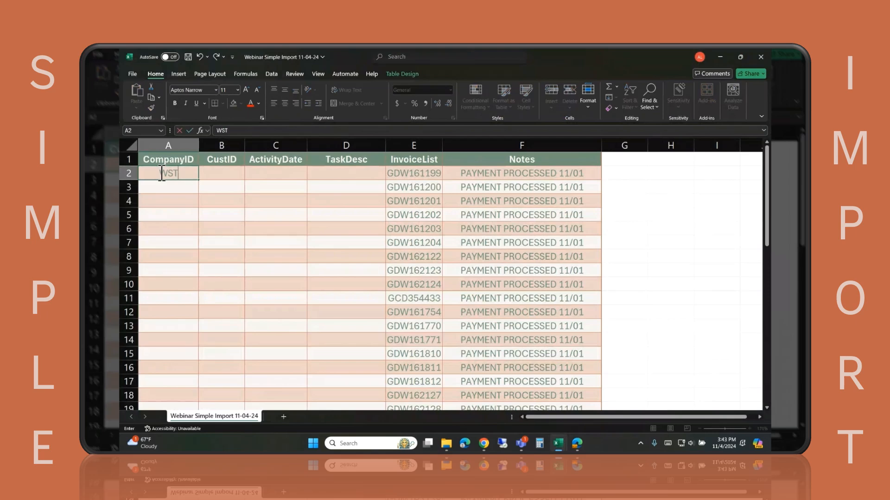
pyautogui.press('Tab')
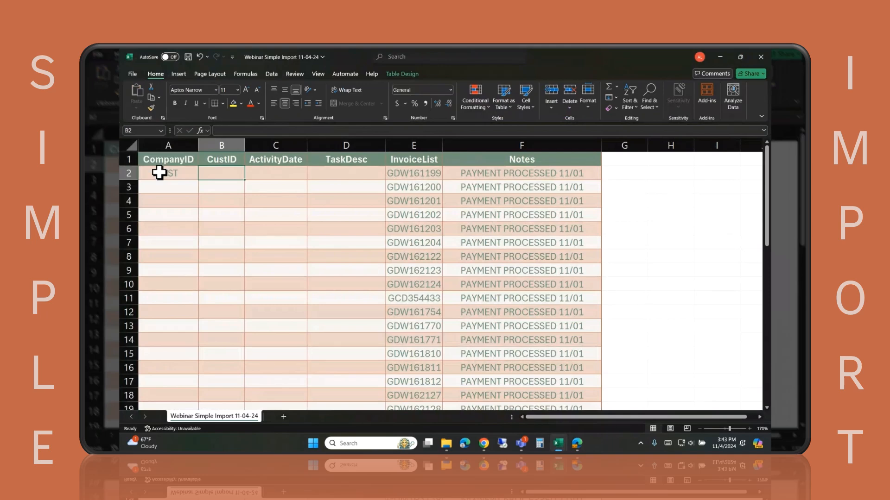
pyautogui.write('WESBOPA')
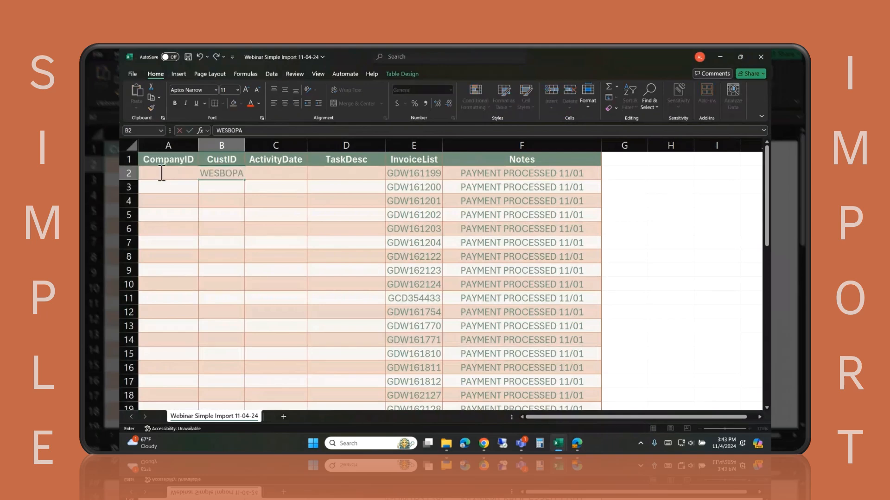
pyautogui.press('Tab')
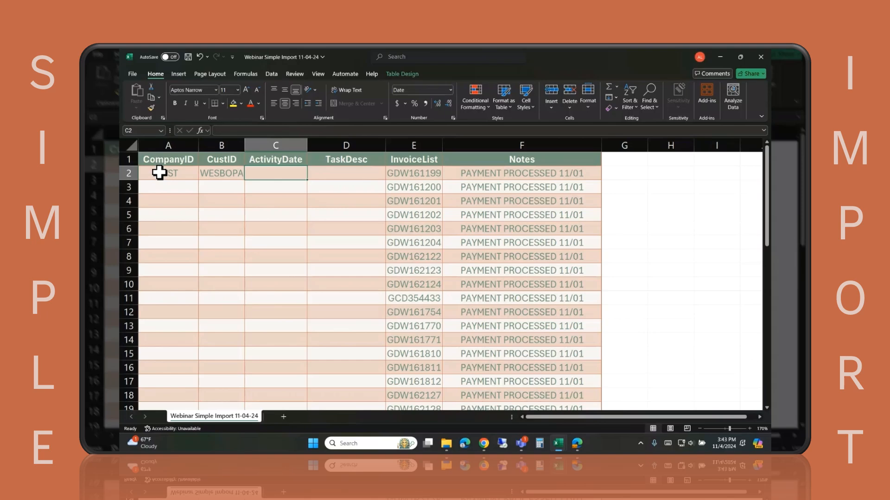
pyautogui.write('11/04/24')
pyautogui.press('Tab')
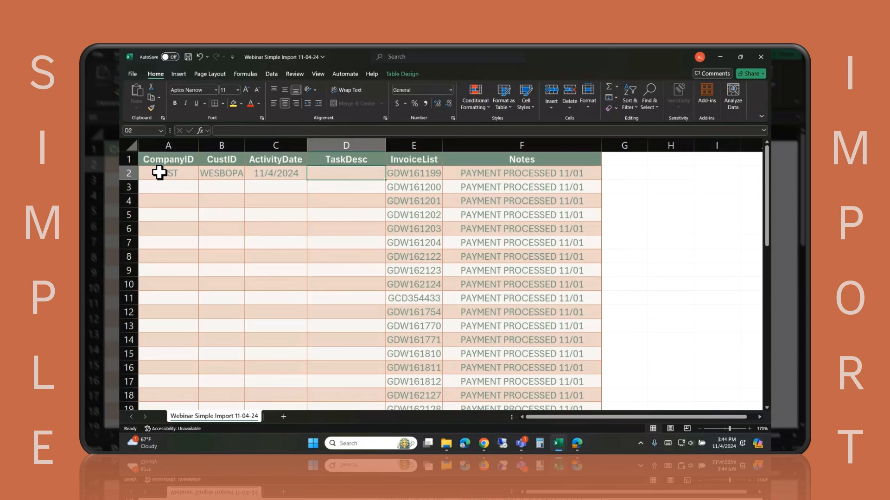
# Enter PROMISE TO PAY as the task description in row 2.
pyautogui.write('PROMIST')
pyautogui.press('BackSpace')
pyautogui.write('EE')
pyautogui.press('BackSpace')
pyautogui.write('TO')
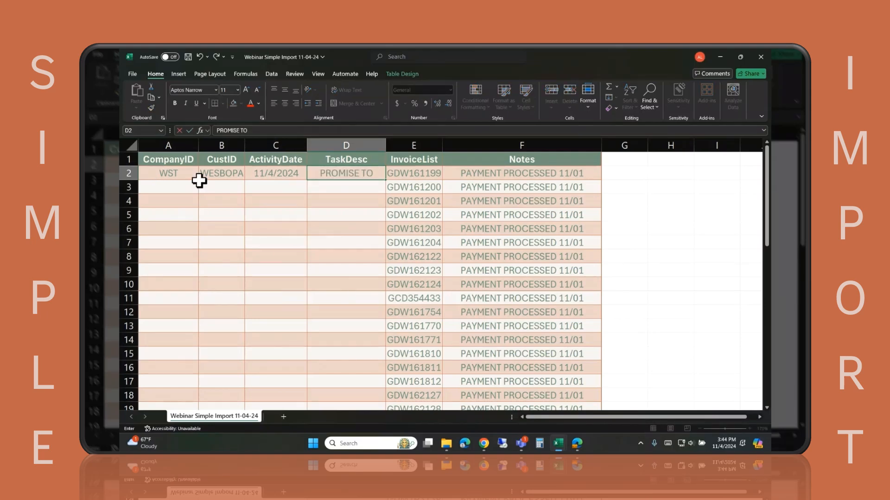
pyautogui.write(' PAY')
pyautogui.press('Return')
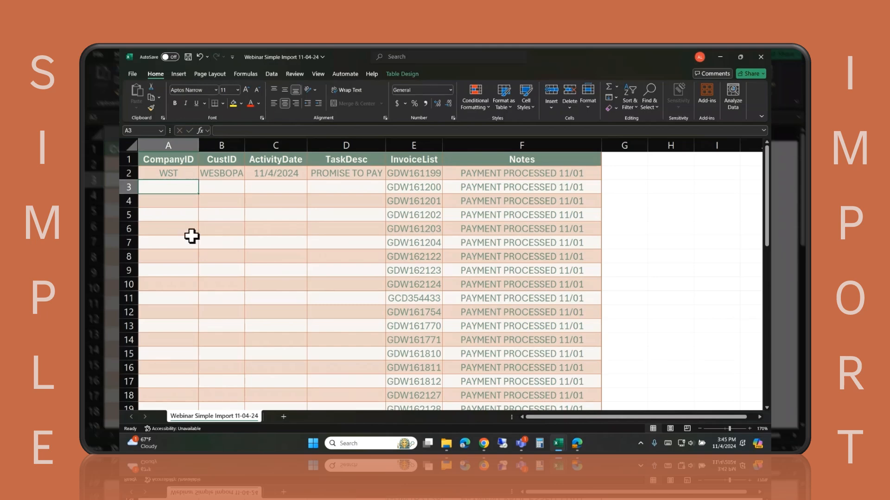
# Fill the row 2 CompanyID, CustID and TaskDesc values down through all invoice rows.
pyautogui.click(192, 176)
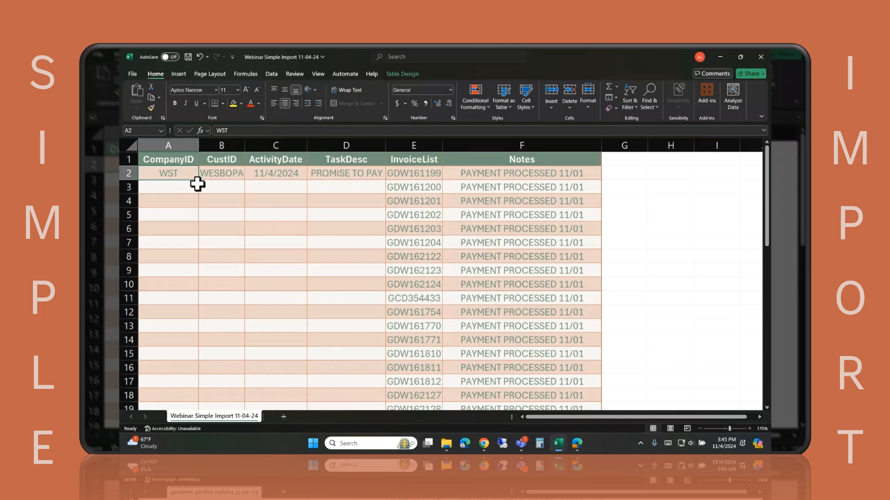
pyautogui.doubleClick(198, 180)
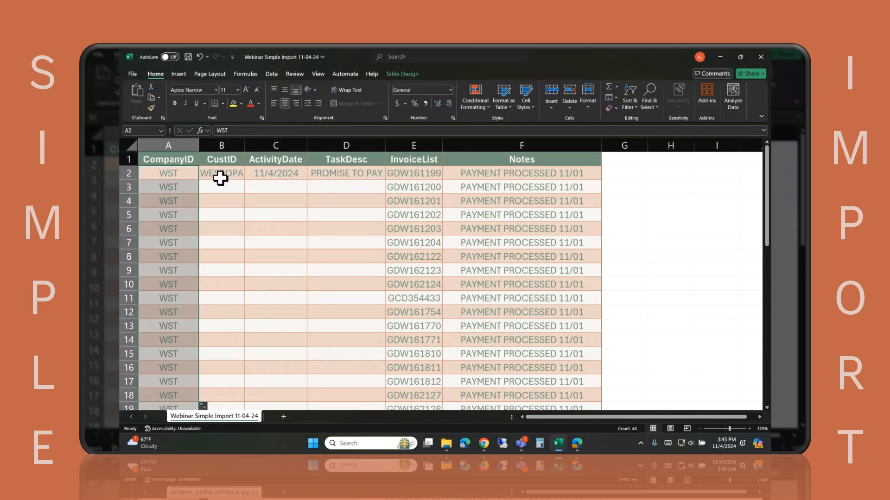
pyautogui.click(220, 179)
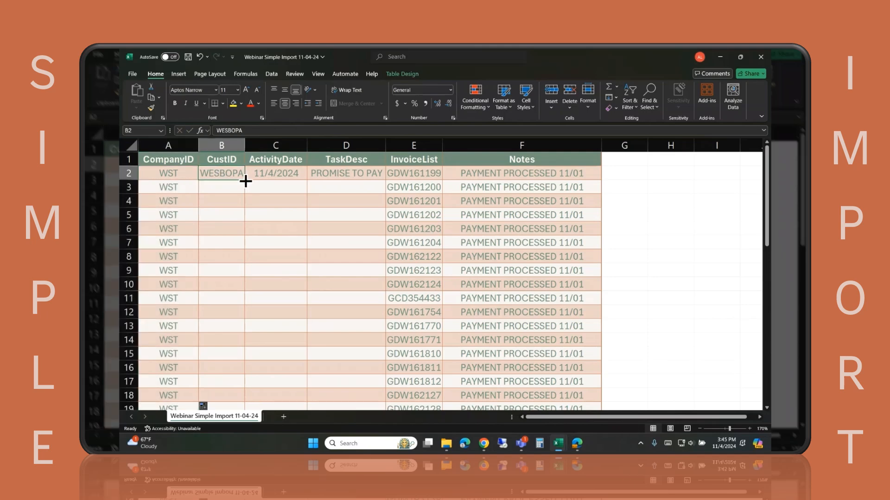
pyautogui.doubleClick(245, 179)
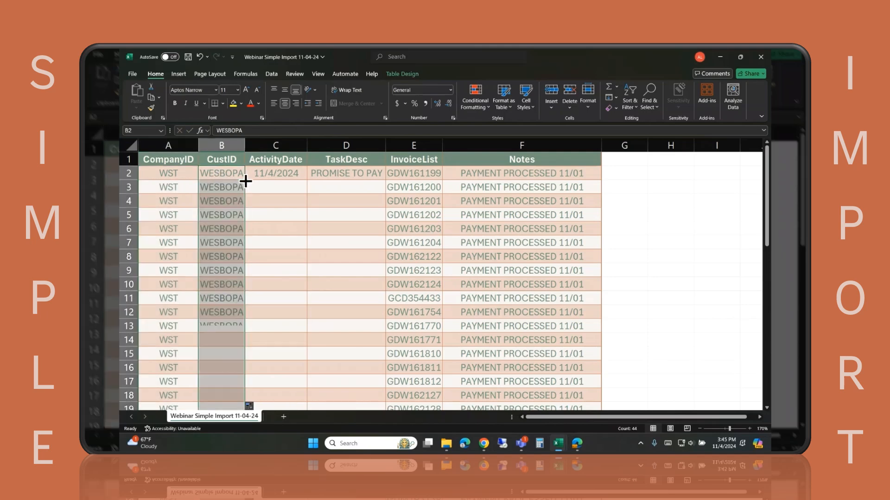
pyautogui.click(348, 175)
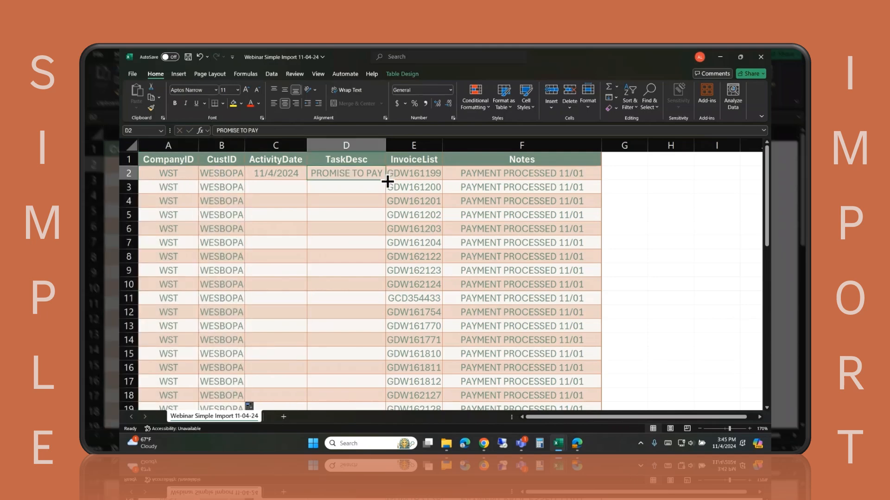
pyautogui.doubleClick(387, 182)
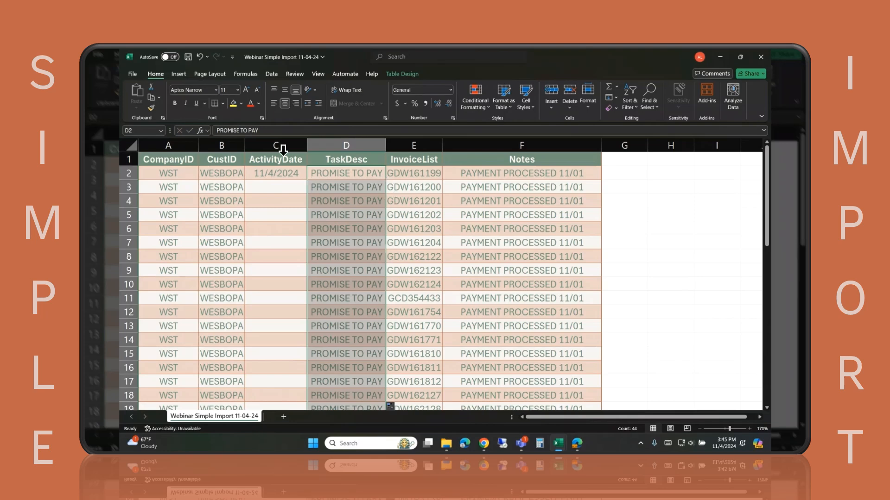
# Autofill the ActivityDate column from C2 down through all invoice rows.
pyautogui.click(289, 176)
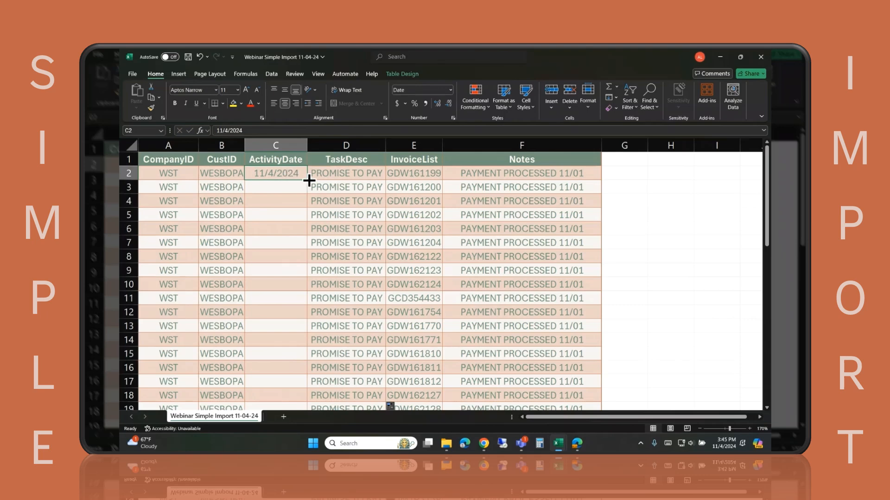
pyautogui.moveTo(309, 181); pyautogui.dragTo(309, 181)
pyautogui.doubleClick(309, 180)
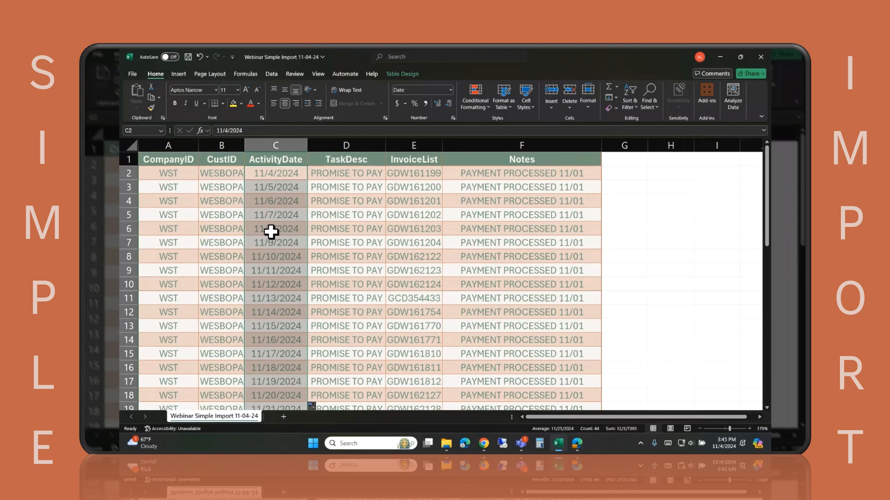
# Check the autofilled dates in the ActivityDate column down to row 45 and undo the fill.
pyautogui.scroll(-2, 271, 232)
pyautogui.scroll(-2, 267, 316)
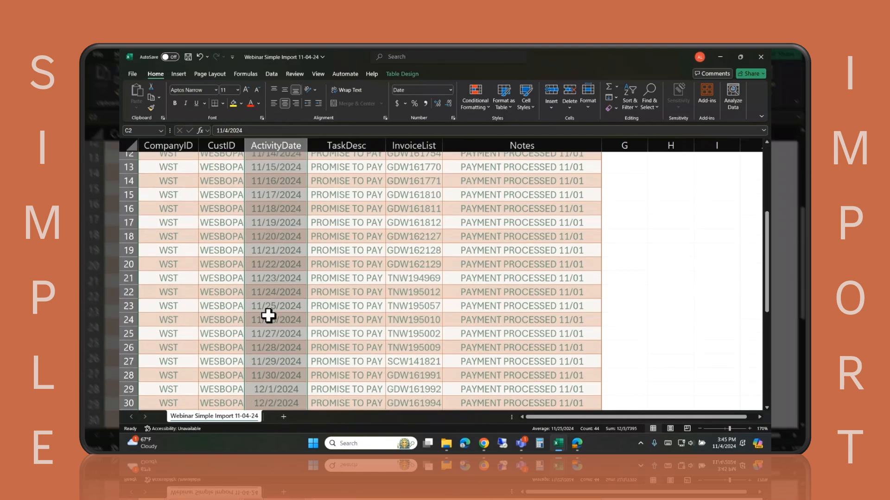
pyautogui.scroll(-2, 269, 315)
pyautogui.scroll(-2, 268, 315)
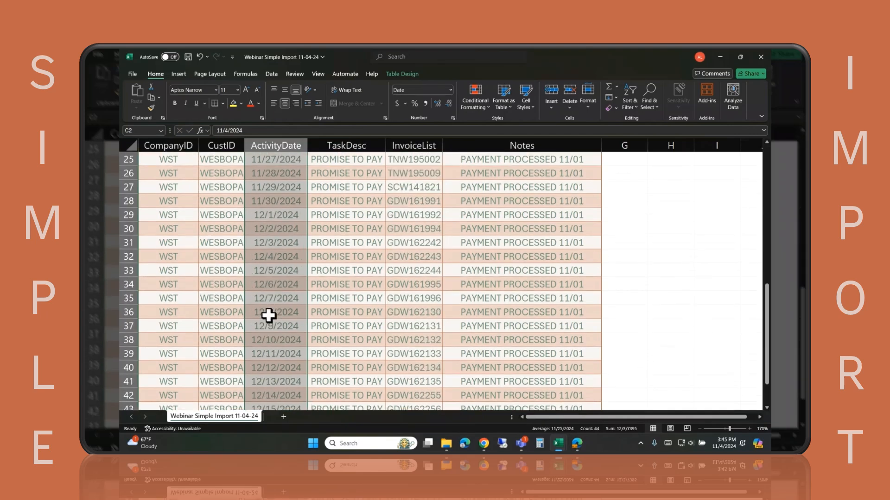
pyautogui.scroll(-1, 268, 315)
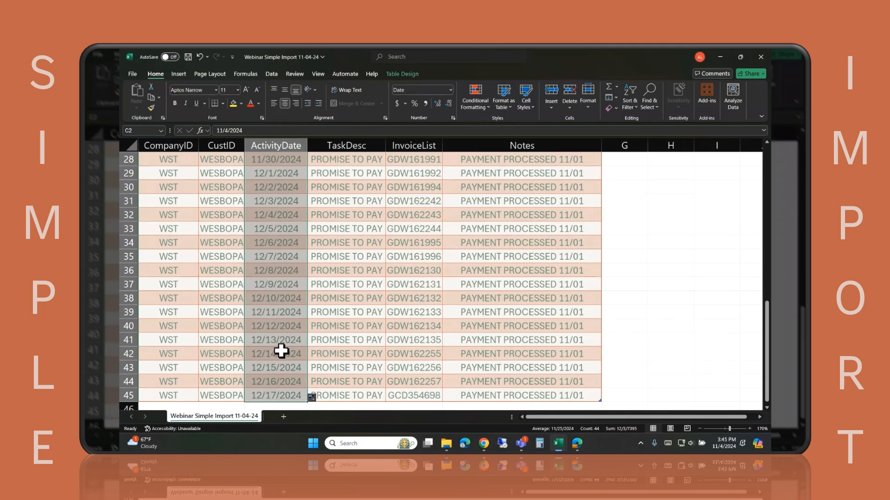
pyautogui.scroll(1, 281, 351)
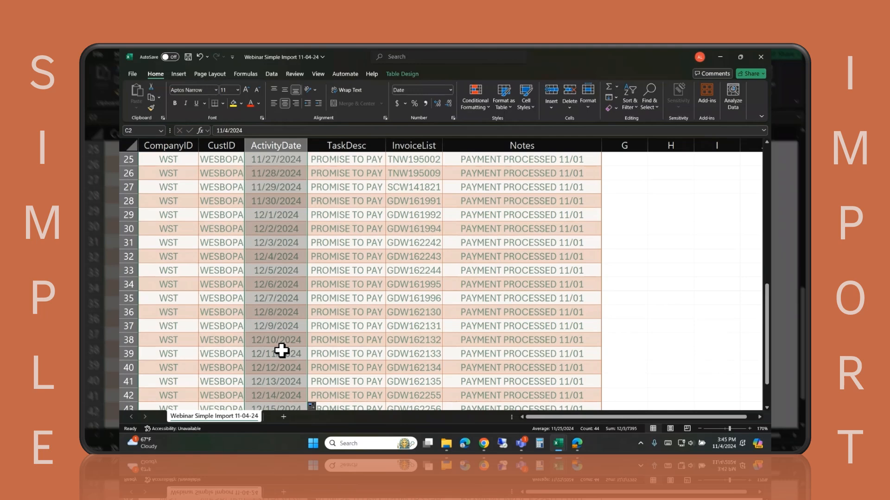
pyautogui.scroll(4, 282, 351)
pyautogui.scroll(4, 280, 347)
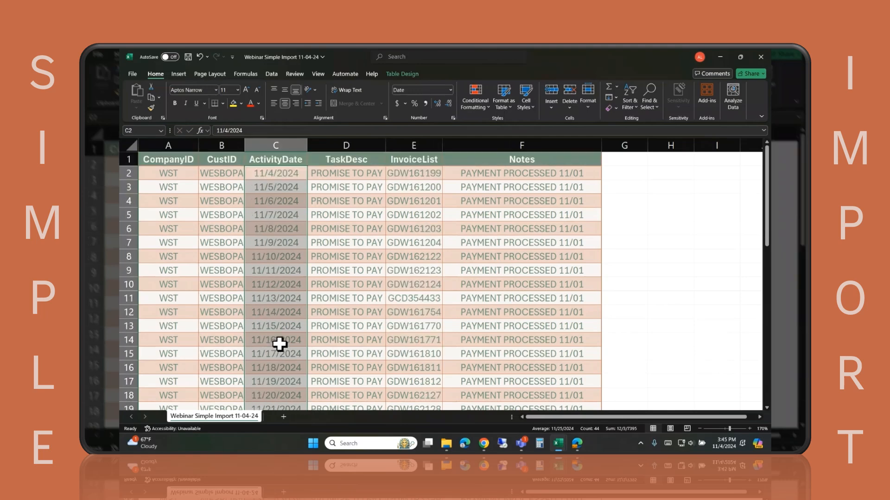
pyautogui.click(205, 58)
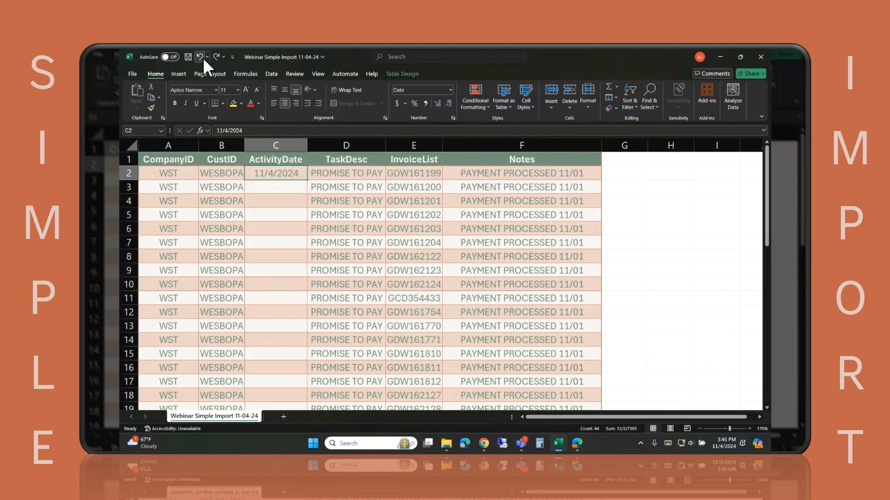
# Copy the date 11/4/2024 from C2 and paste it into ActivityDate cells C3 through C45.
pyautogui.rightClick(273, 174)
pyautogui.click(295, 159)
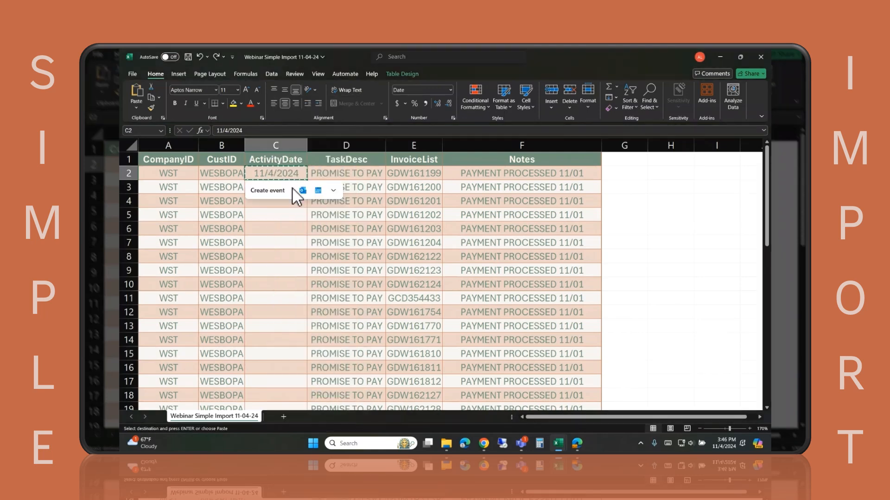
pyautogui.click(264, 187)
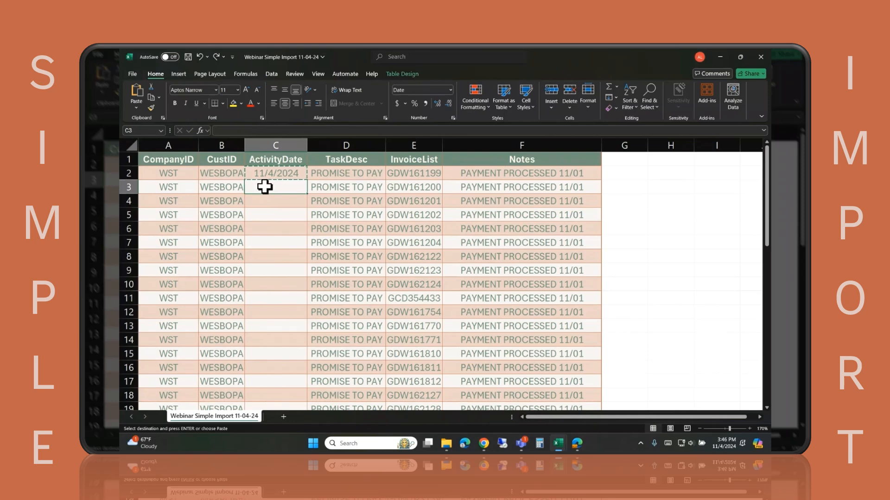
pyautogui.moveTo(264, 186); pyautogui.dragTo(266, 188)
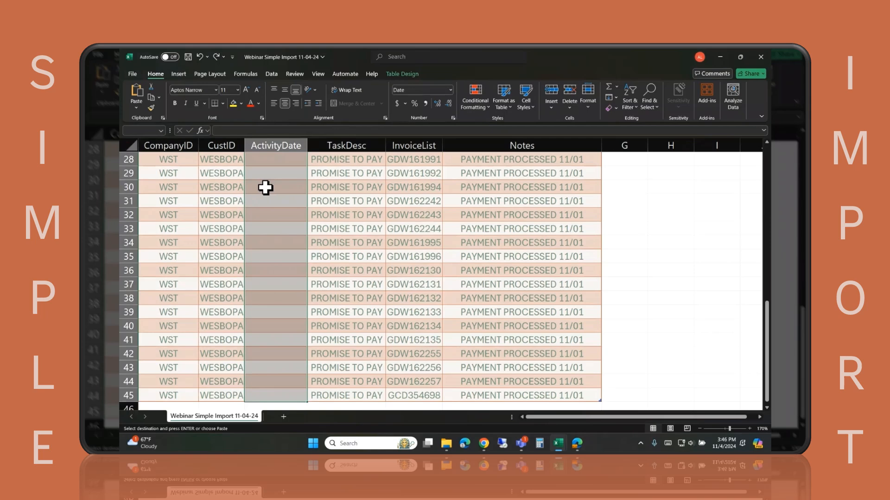
pyautogui.scroll(5, 265, 187)
pyautogui.scroll(1, 265, 187)
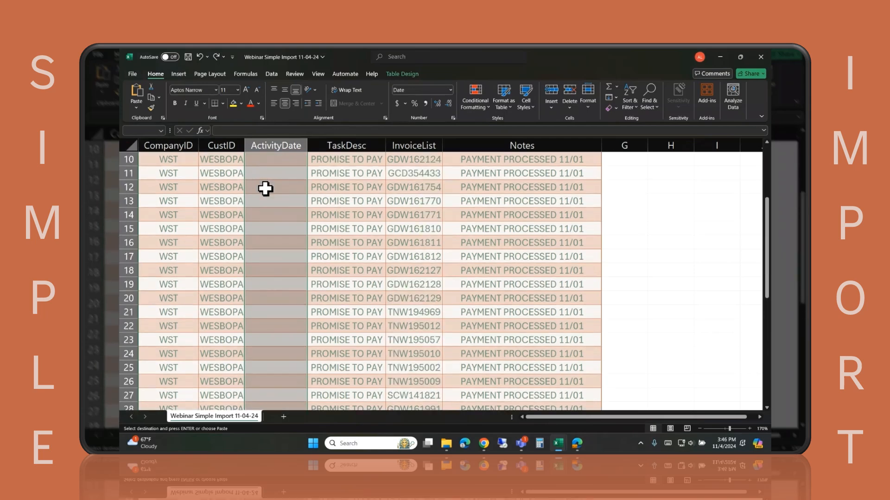
pyautogui.scroll(2, 265, 188)
pyautogui.scroll(1, 268, 187)
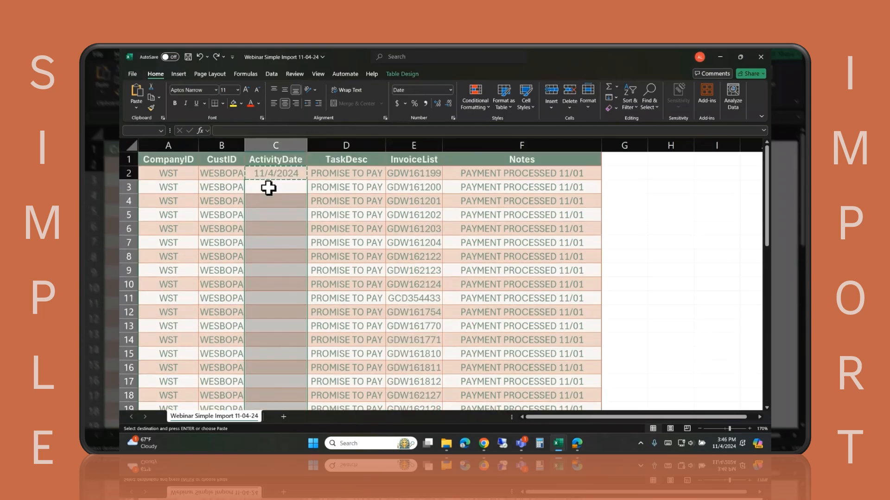
pyautogui.rightClick(268, 187)
pyautogui.click(301, 184)
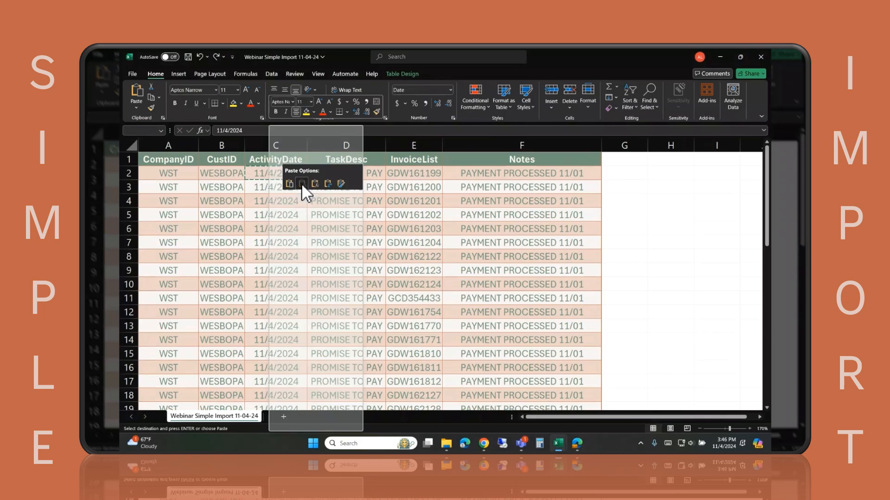
# Review the pasted dates in the ActivityDate column down to row 45.
pyautogui.scroll(-2, 290, 202)
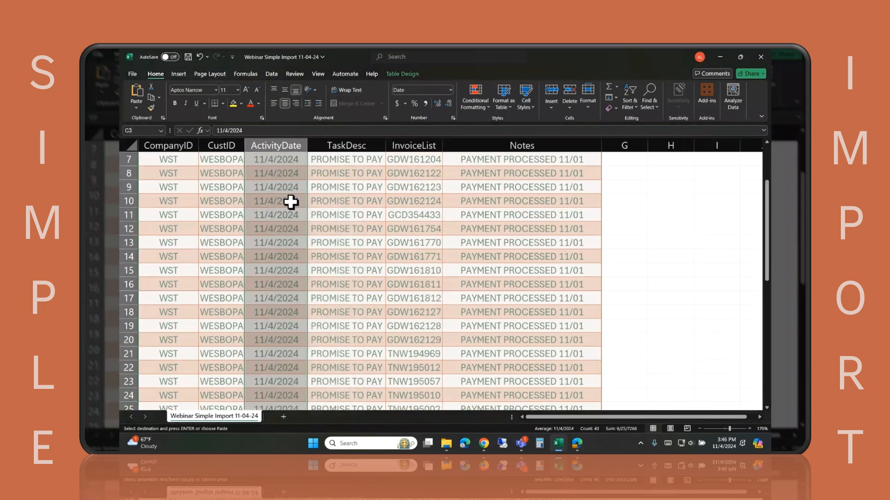
pyautogui.scroll(-4, 291, 202)
pyautogui.scroll(-2, 290, 202)
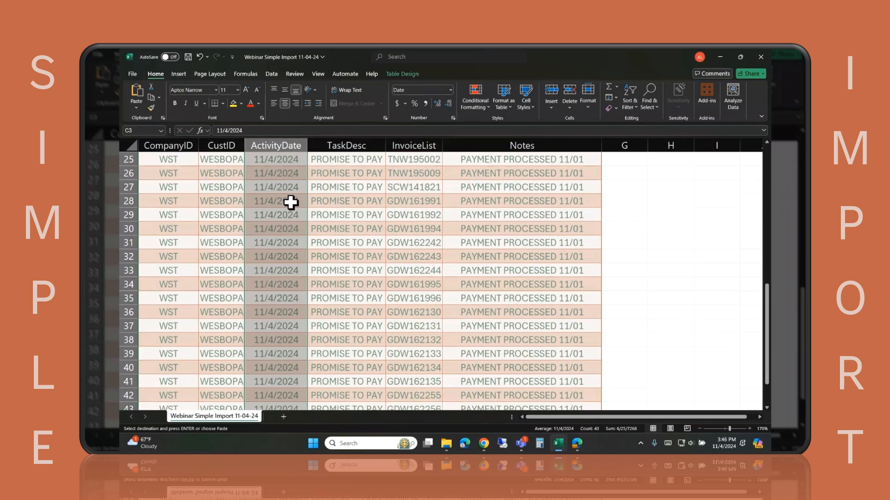
pyautogui.scroll(-2, 290, 202)
pyautogui.hotkey('ctrl', 'v')
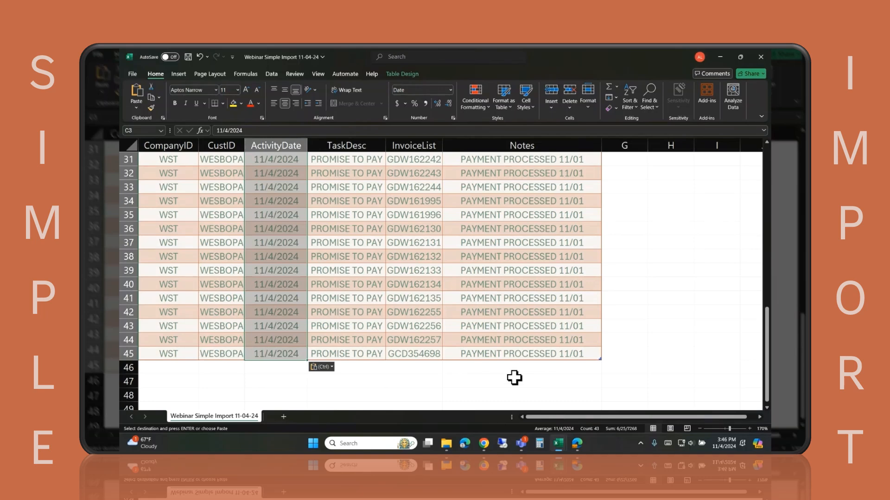
pyautogui.scroll(1, 513, 378)
pyautogui.scroll(9, 518, 371)
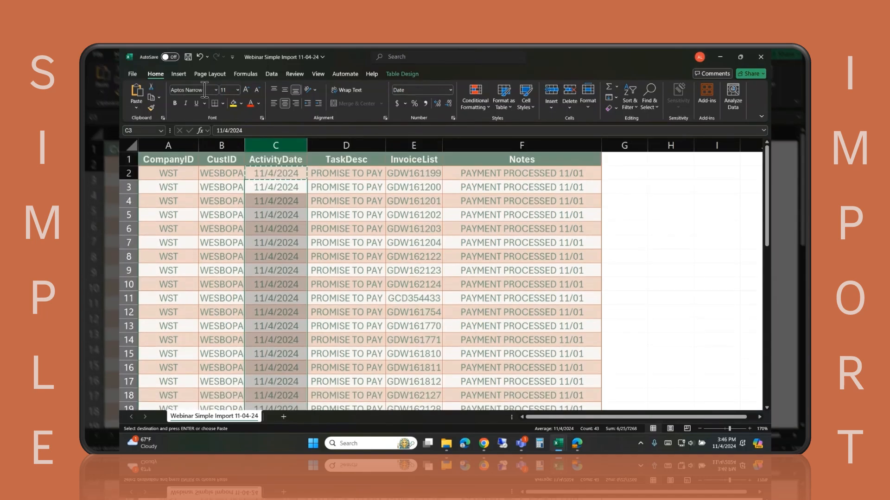
# Save the workbook in Documents as the CSV (Comma delimited) file Webinar Simple Import 11-04-24, replacing the existing file.
pyautogui.click(131, 74)
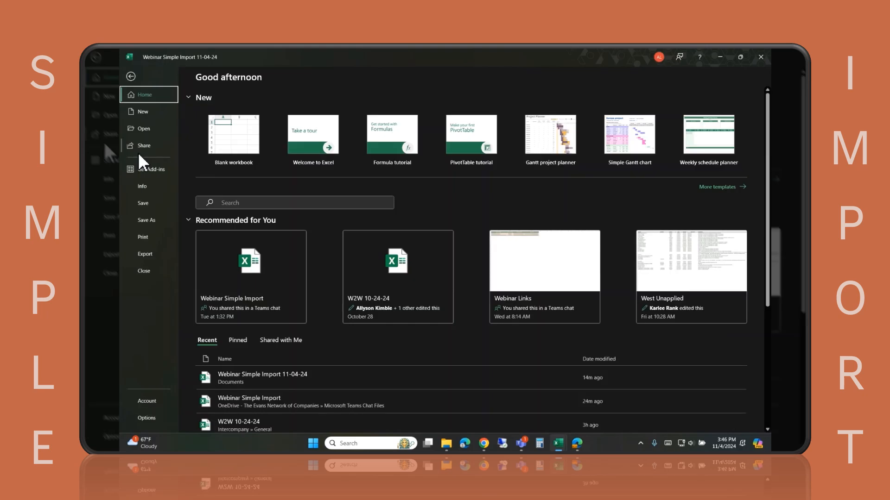
pyautogui.click(154, 217)
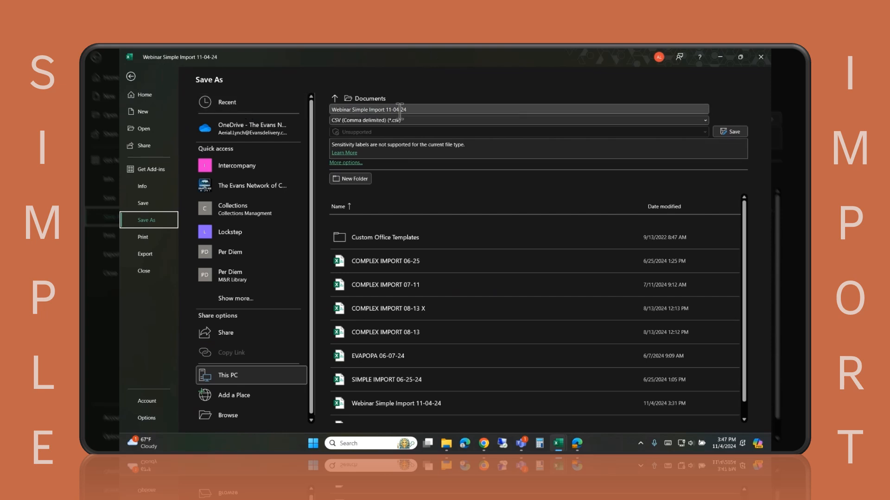
pyautogui.click(414, 111)
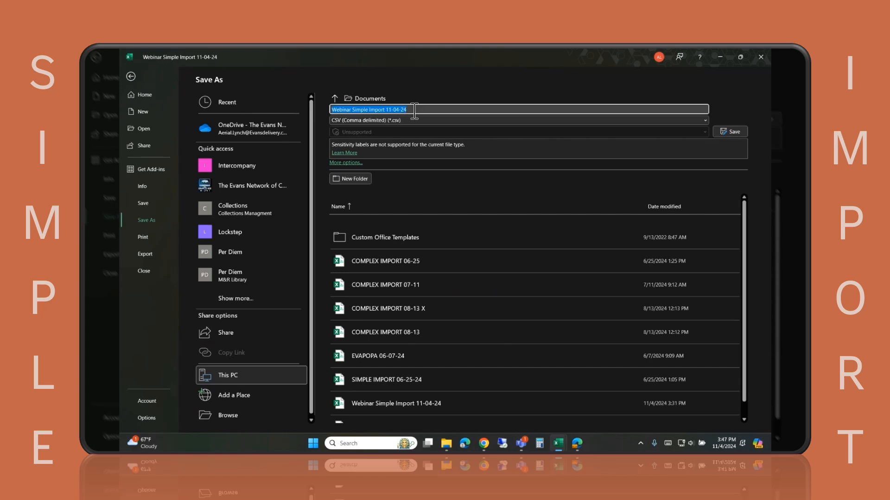
pyautogui.click(414, 112)
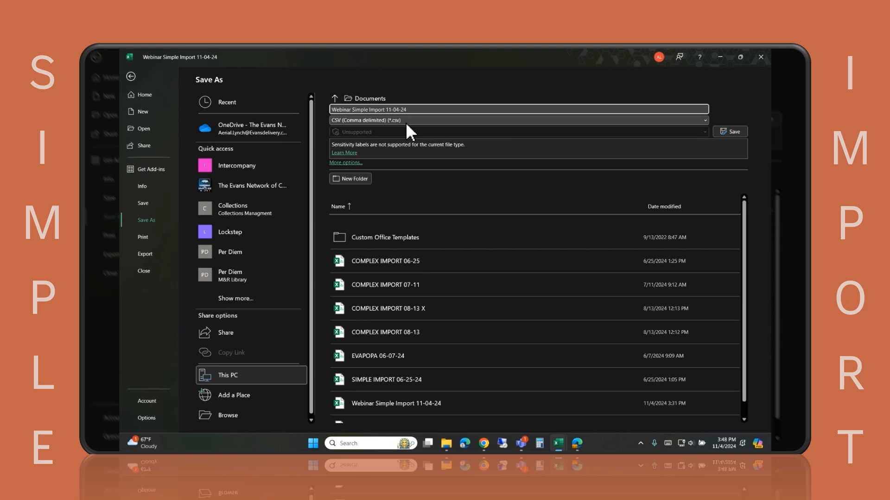
pyautogui.click(735, 132)
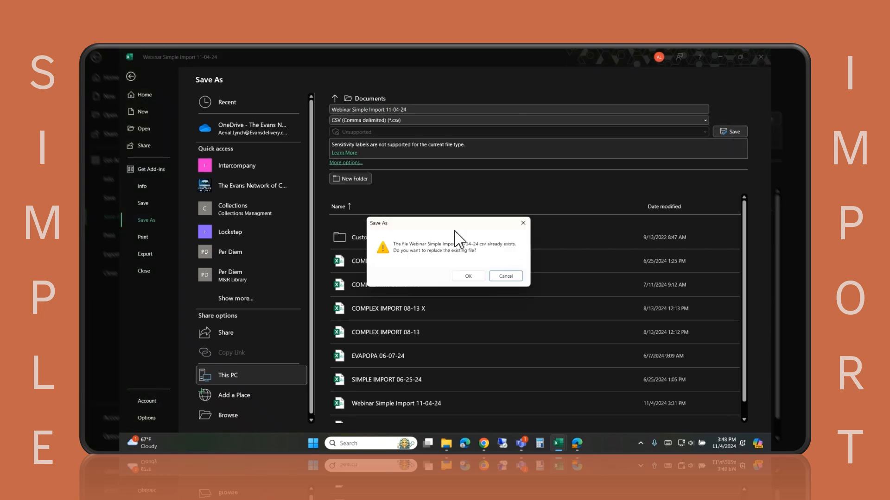
pyautogui.click(467, 276)
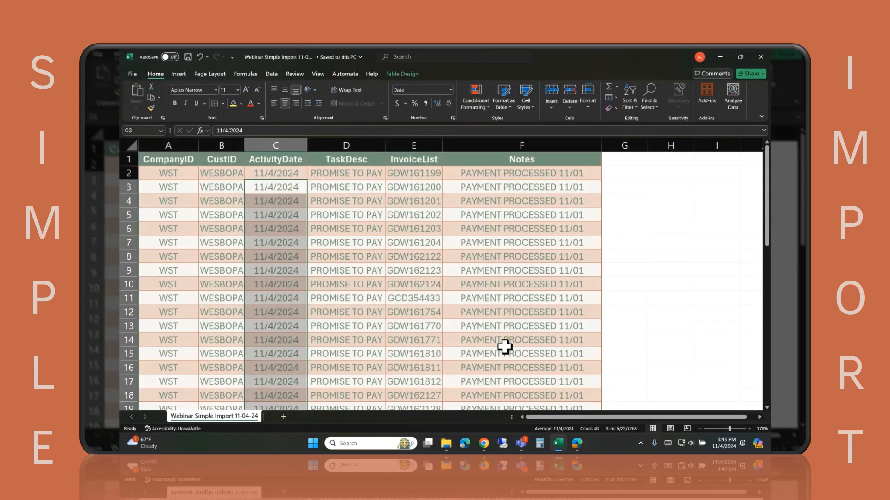
# Switch to Lockstep in the browser, open the Import utility and mark the page as a favorite.
pyautogui.moveTo(479, 447)
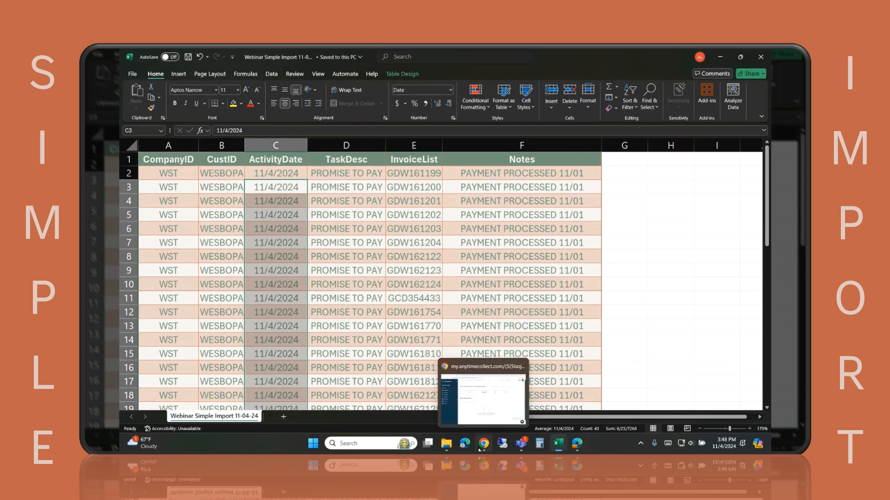
pyautogui.click(479, 448)
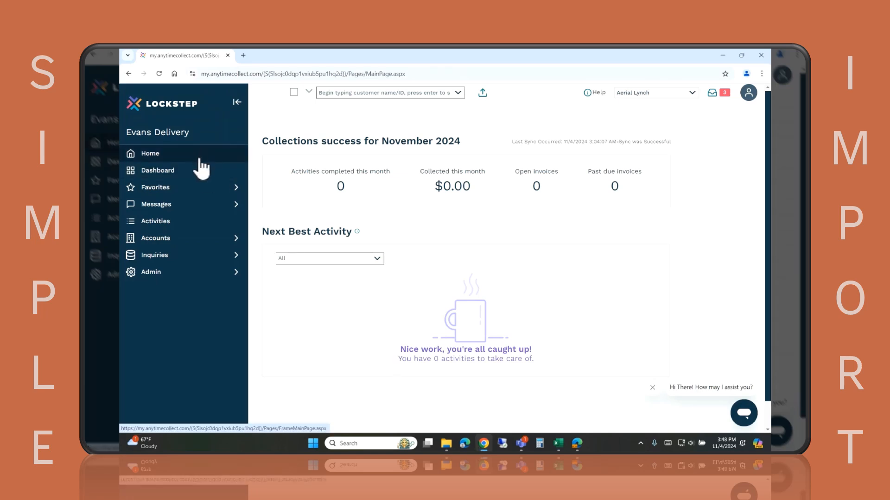
pyautogui.click(162, 275)
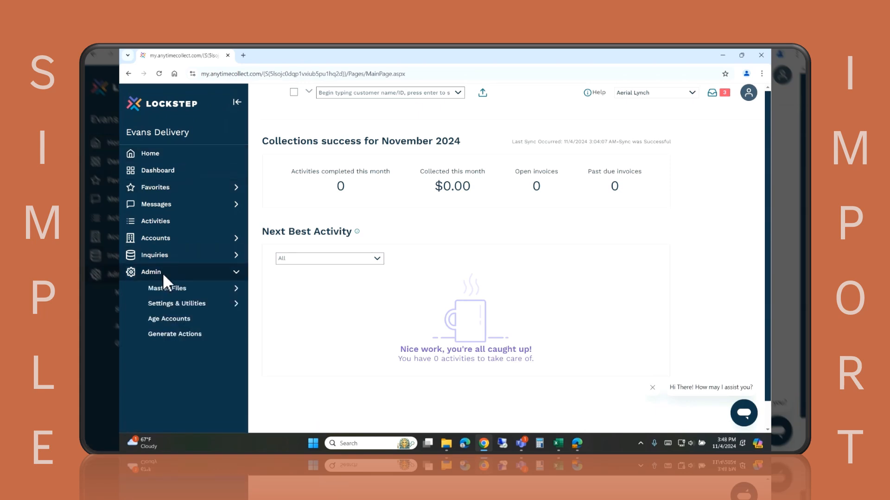
pyautogui.click(172, 305)
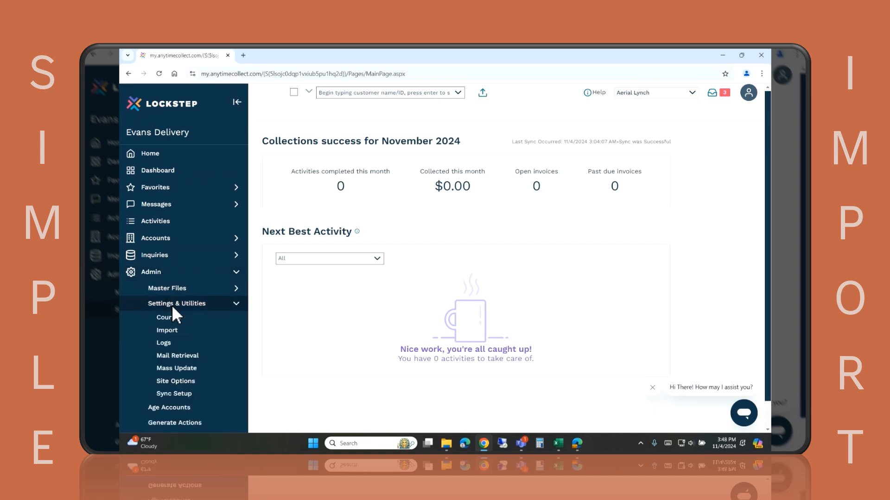
pyautogui.click(172, 331)
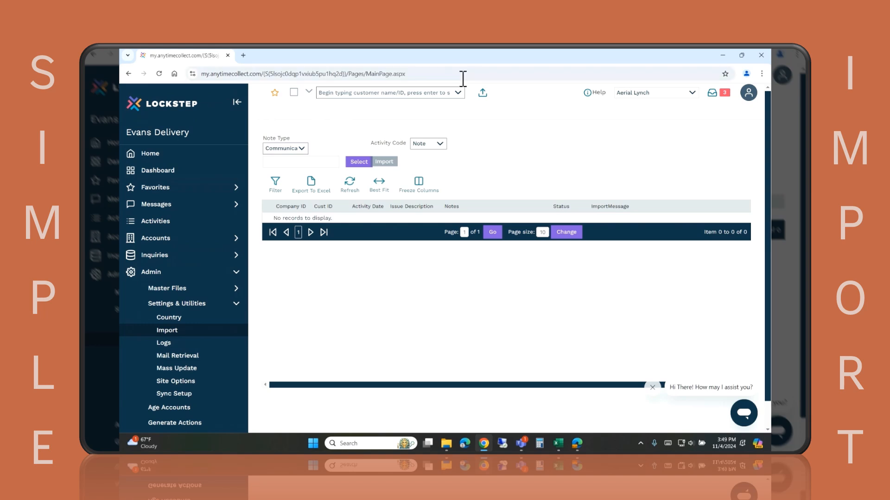
pyautogui.click(275, 93)
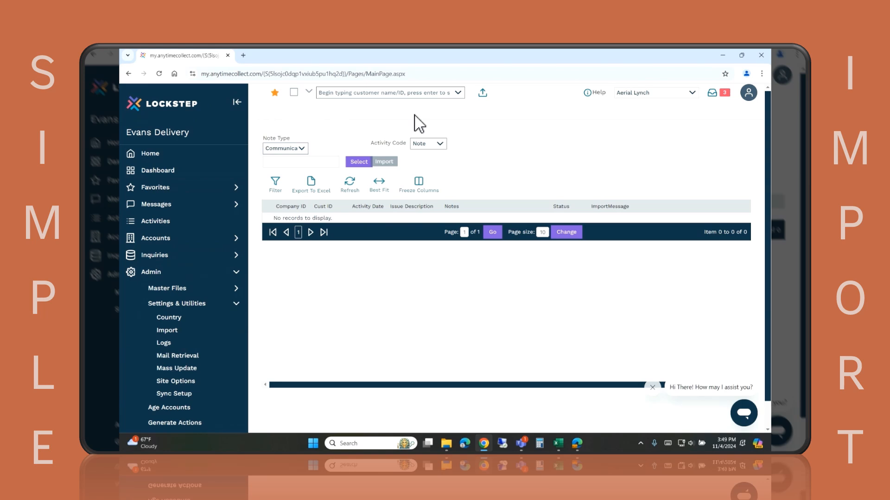
# Load the file Webinar Simple Import 11-04-24 from Documents into the import page.
pyautogui.click(359, 161)
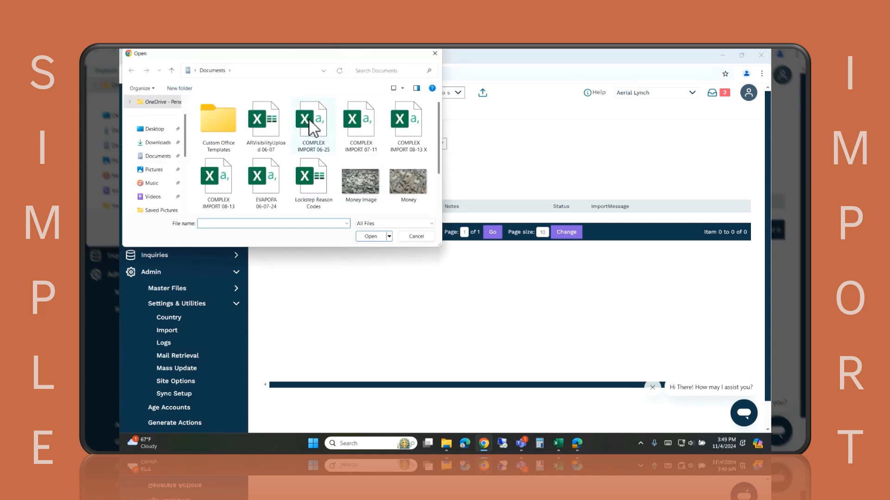
pyautogui.scroll(-1, 330, 166)
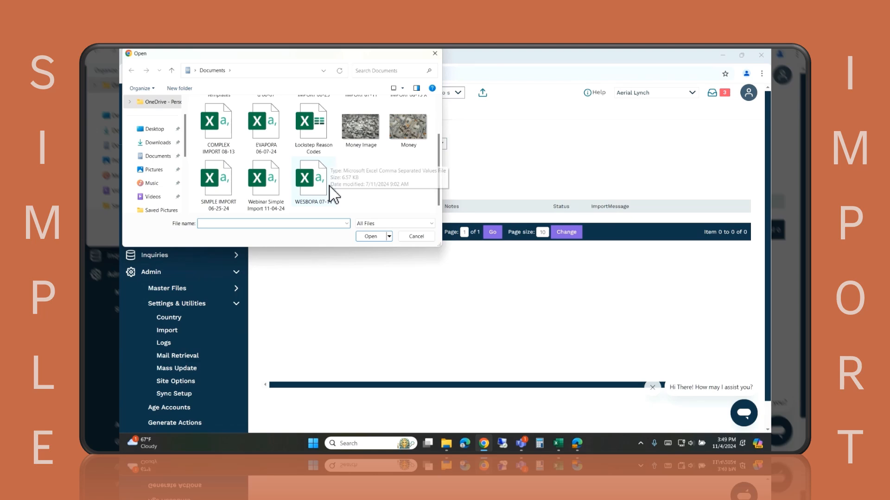
pyautogui.click(267, 205)
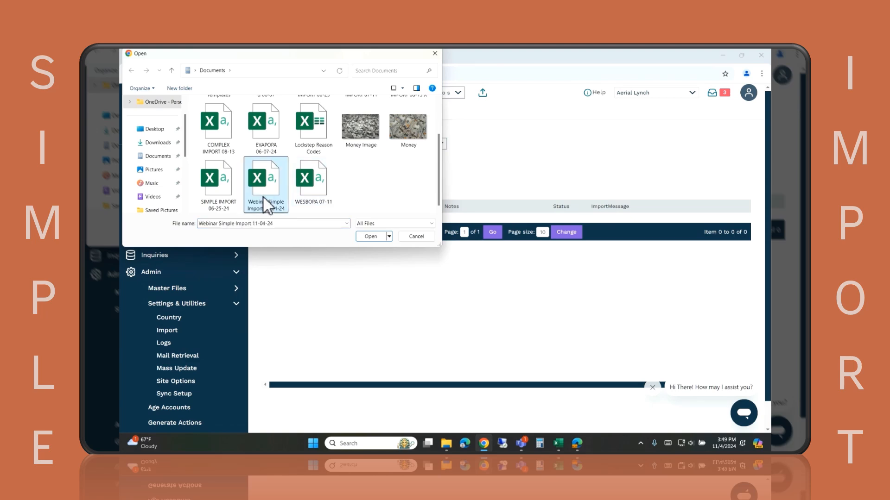
pyautogui.click(370, 237)
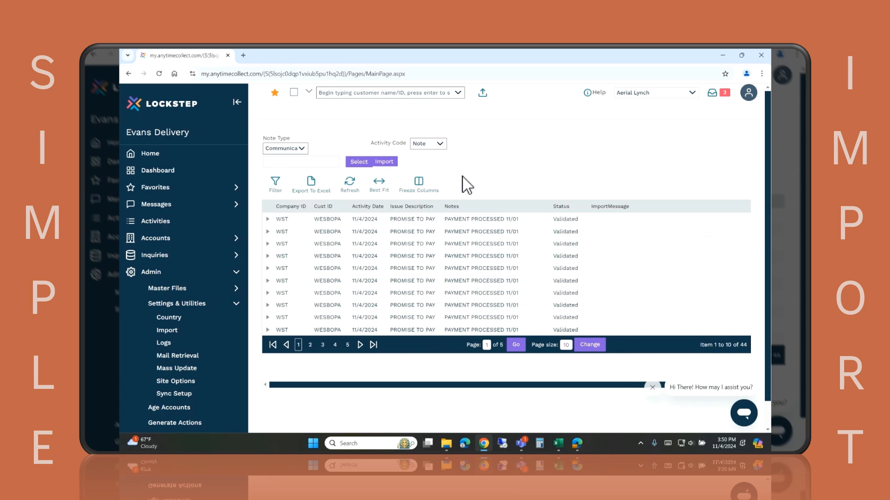
# Import the loaded customer notes, view the Customer Notes Import messages and close the message window.
pyautogui.click(394, 172)
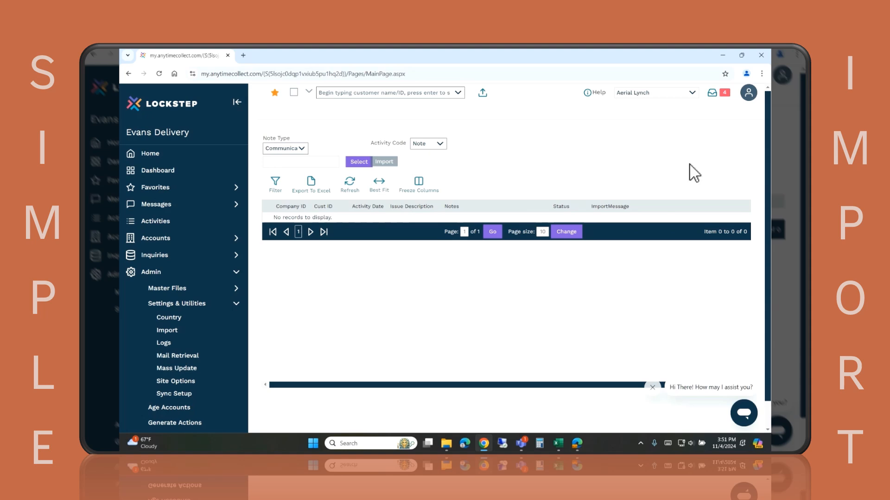
pyautogui.click(712, 94)
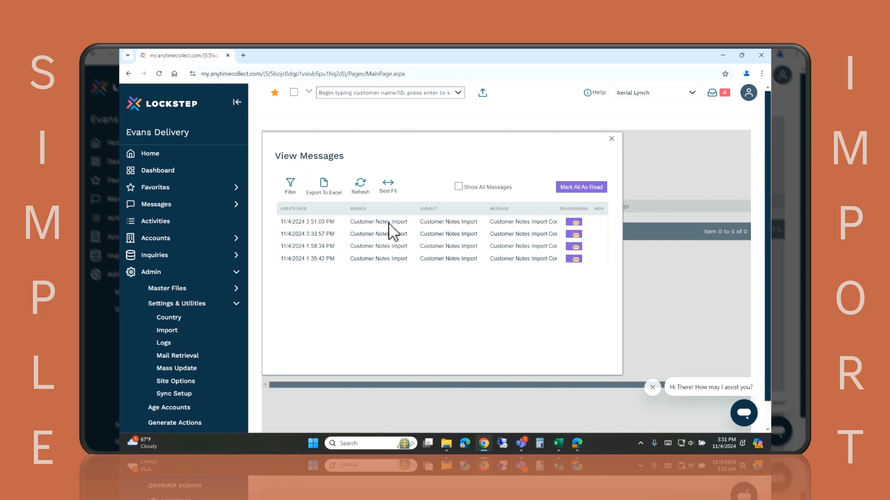
pyautogui.click(612, 139)
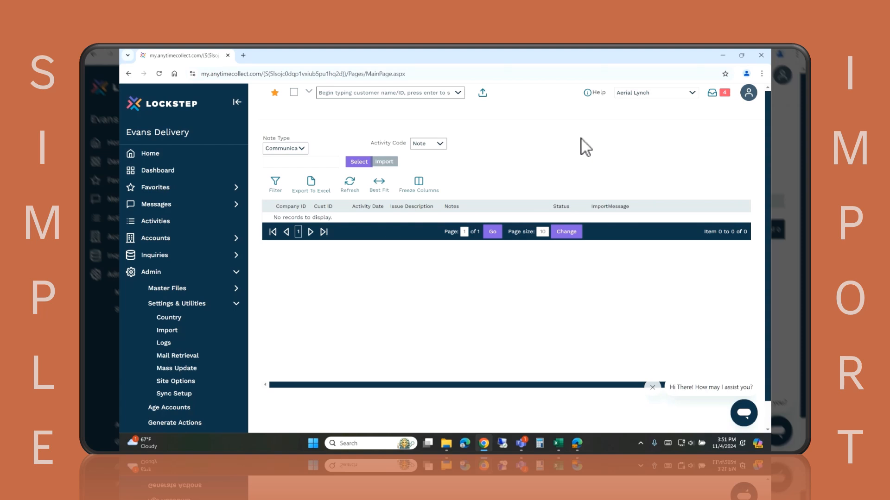
# Search for the customer ID used in the import and open the WEST MOTOR OF PA account under company WST.
pyautogui.click(381, 92)
pyautogui.write('WESBOPA')
pyautogui.press('Return')
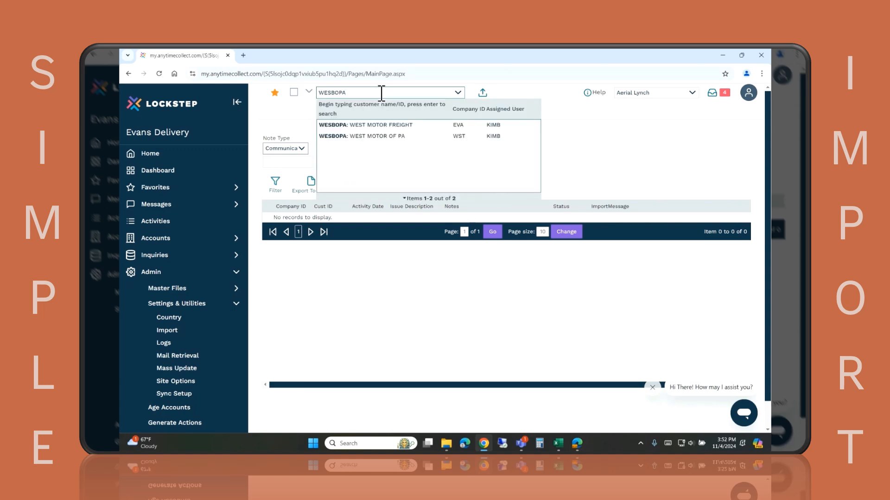
pyautogui.click(382, 136)
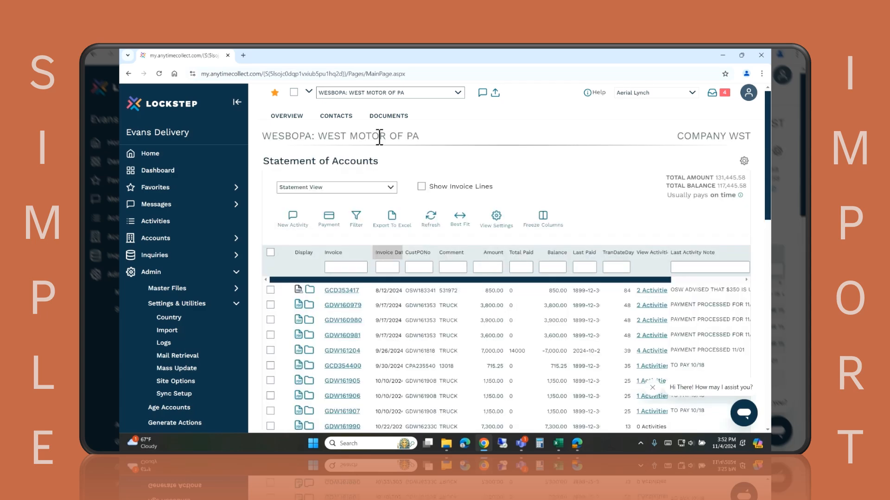
# Open the latest PROMISE TO PAY activity in the account's Activities list and view its tagged transactions.
pyautogui.scroll(-1, 420, 146)
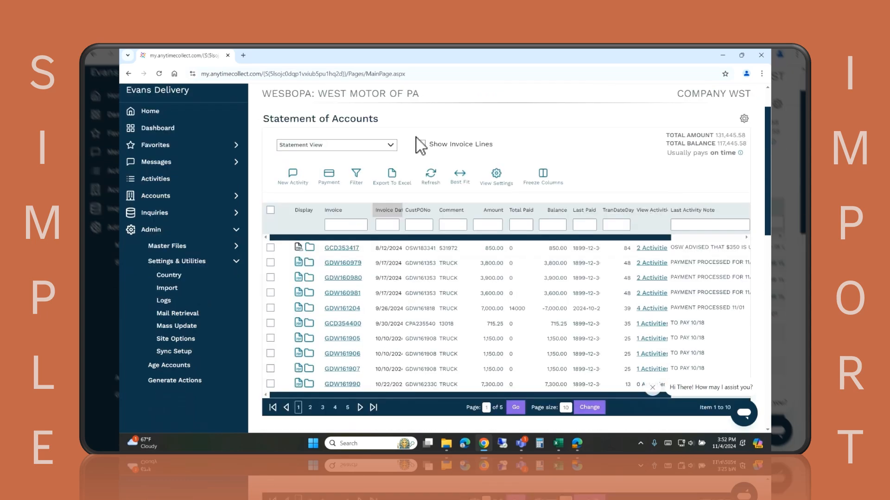
pyautogui.scroll(-2, 420, 146)
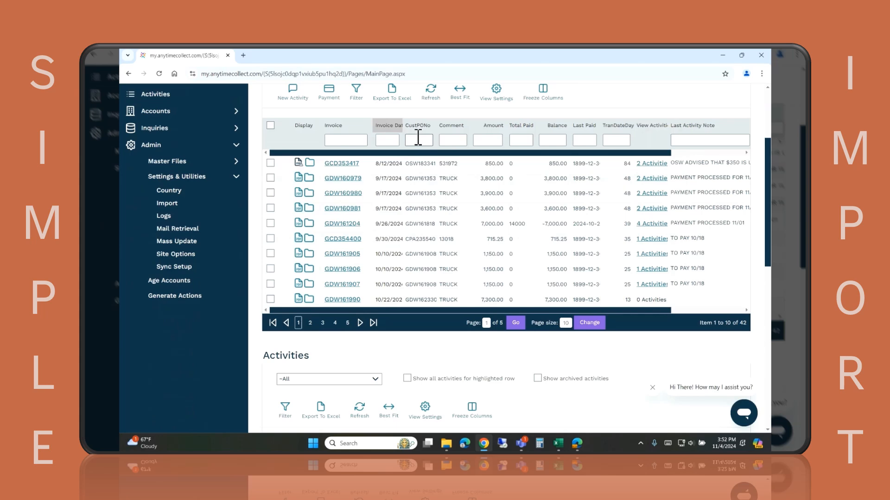
pyautogui.scroll(-3, 418, 137)
pyautogui.scroll(-2, 421, 146)
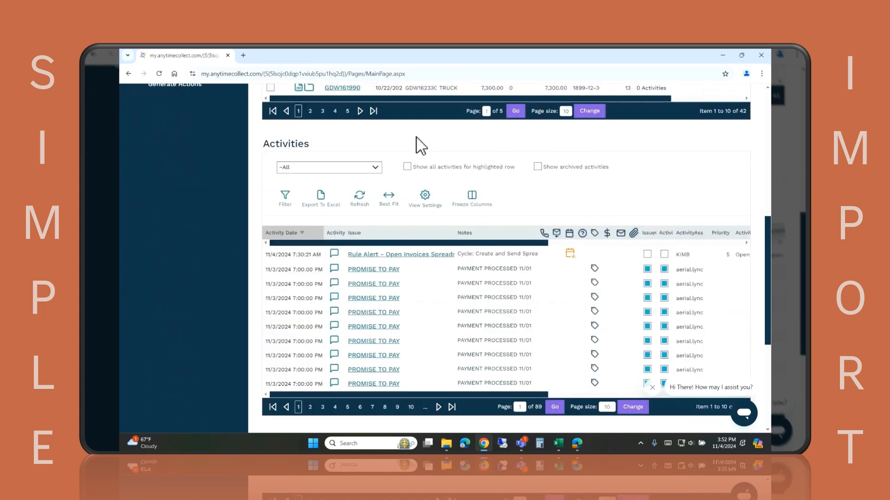
pyautogui.scroll(-1, 421, 147)
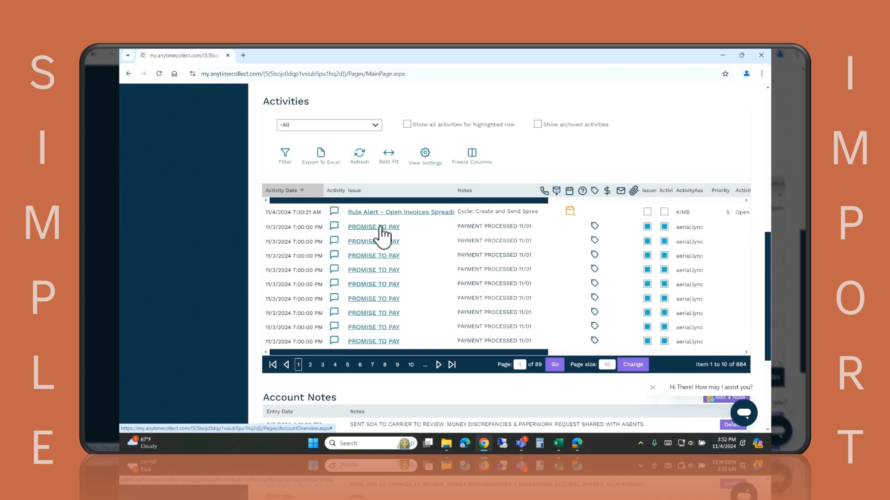
pyautogui.scroll(7, 382, 233)
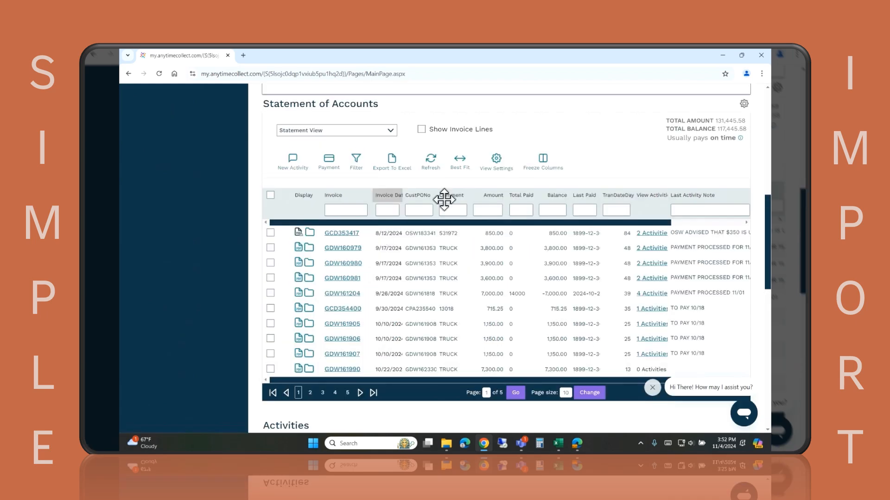
pyautogui.scroll(5, 447, 204)
pyautogui.scroll(1, 449, 209)
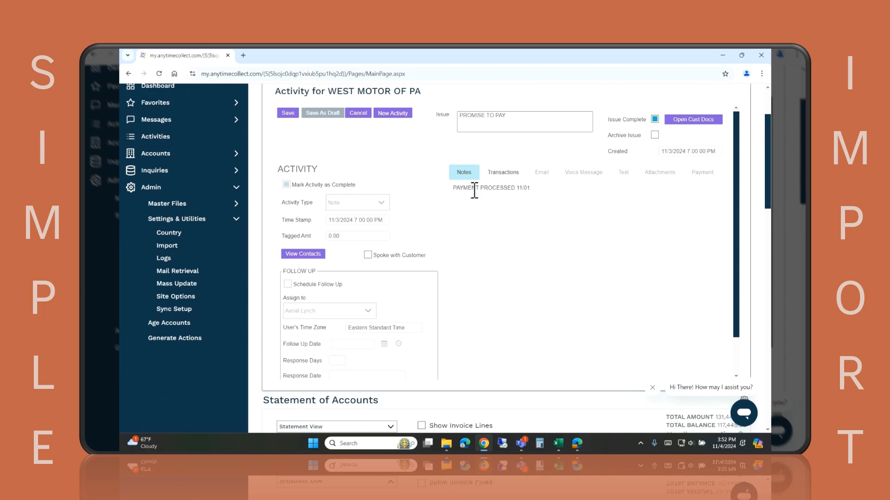
pyautogui.click(510, 176)
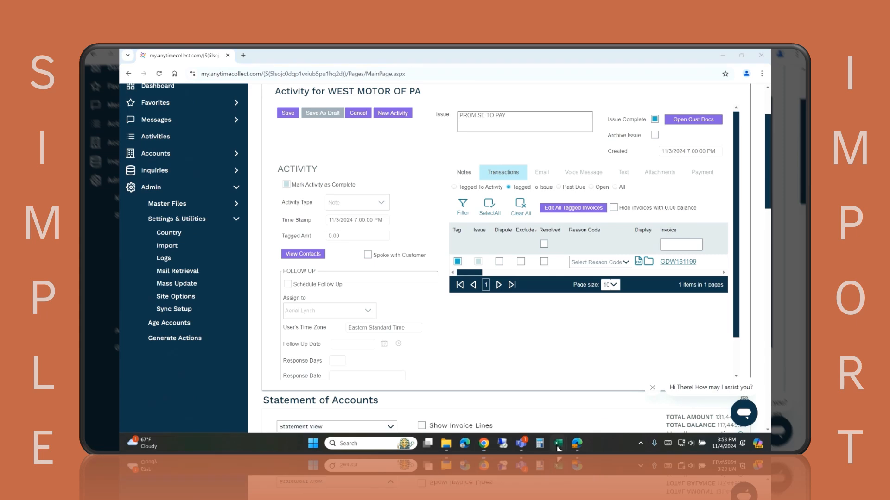
# Switch to Excel, bring up the Webinar Simple Import 11-04-24 workbook and deselect the ActivityDate cells.
pyautogui.moveTo(559, 449)
pyautogui.click(571, 397)
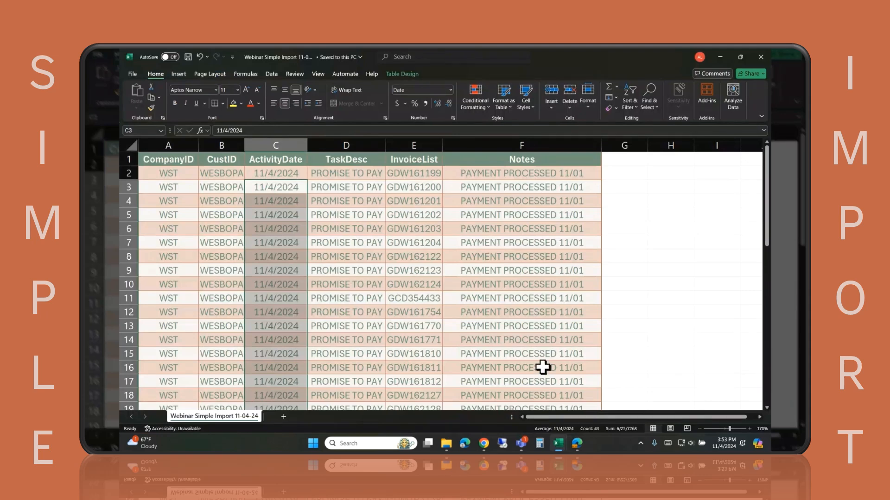
pyautogui.moveTo(558, 444)
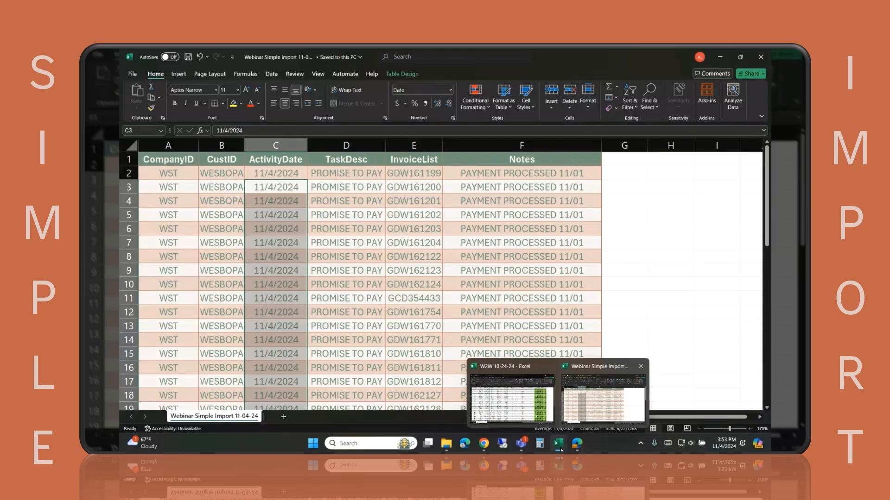
pyautogui.click(685, 237)
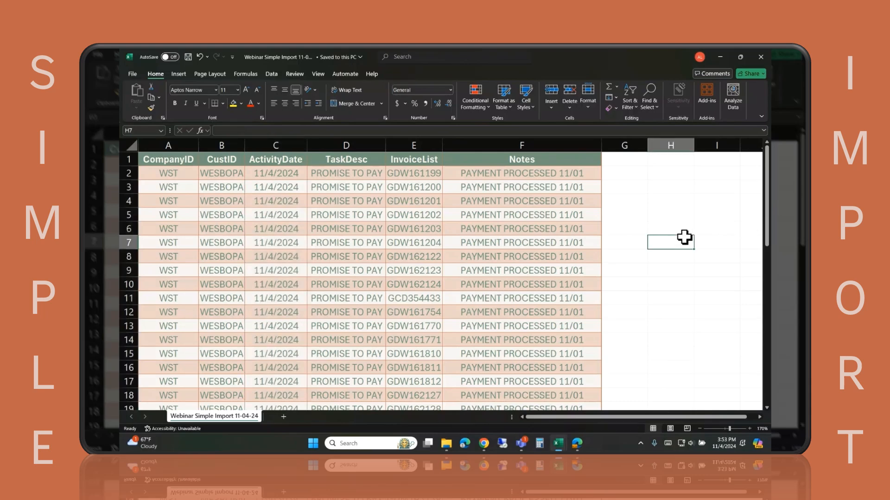
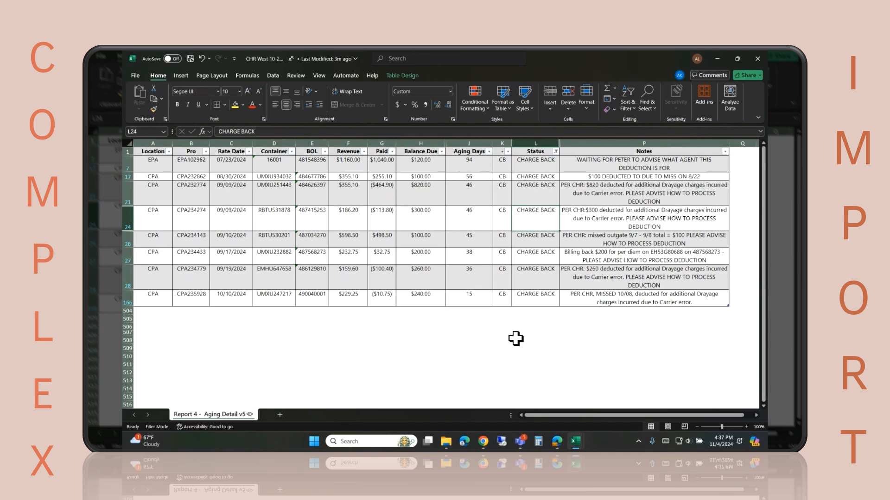
# Review the column headings in Webinar Complex Import, and copy the Pro values of the filtered CHARGE BACK rows in CHR West 10-28-24.
pyautogui.moveTo(575, 441)
pyautogui.click(596, 403)
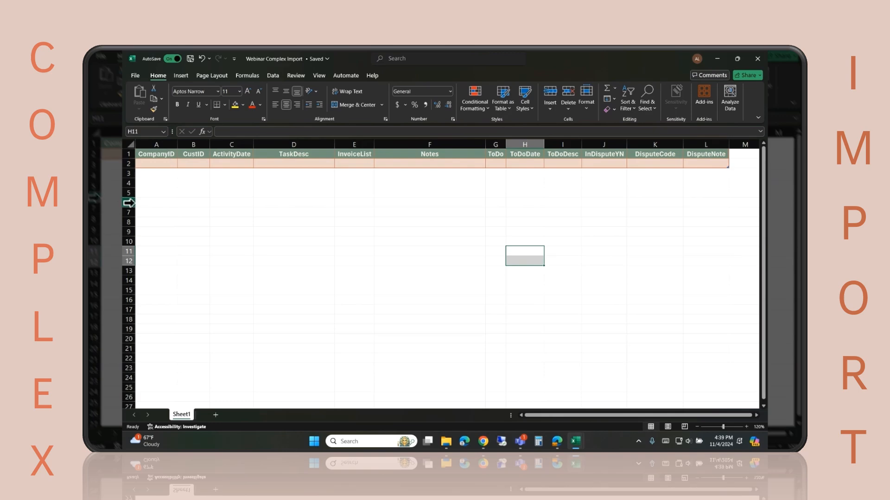
pyautogui.moveTo(575, 441)
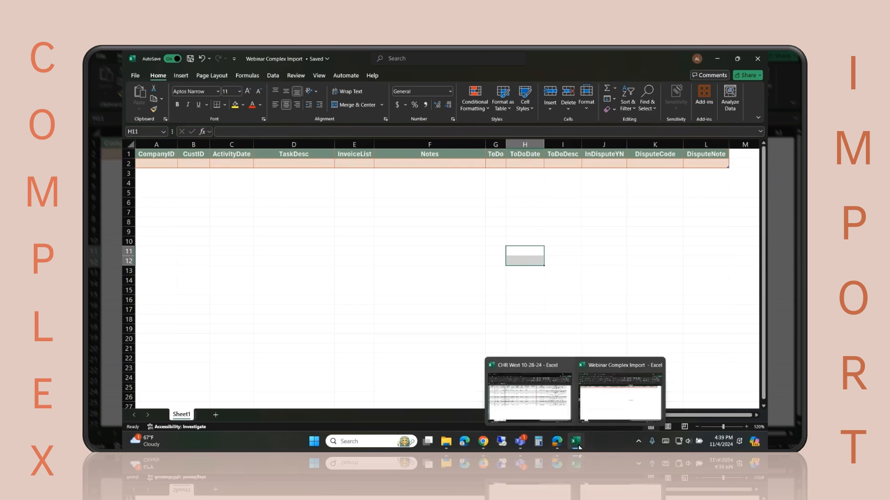
pyautogui.click(563, 416)
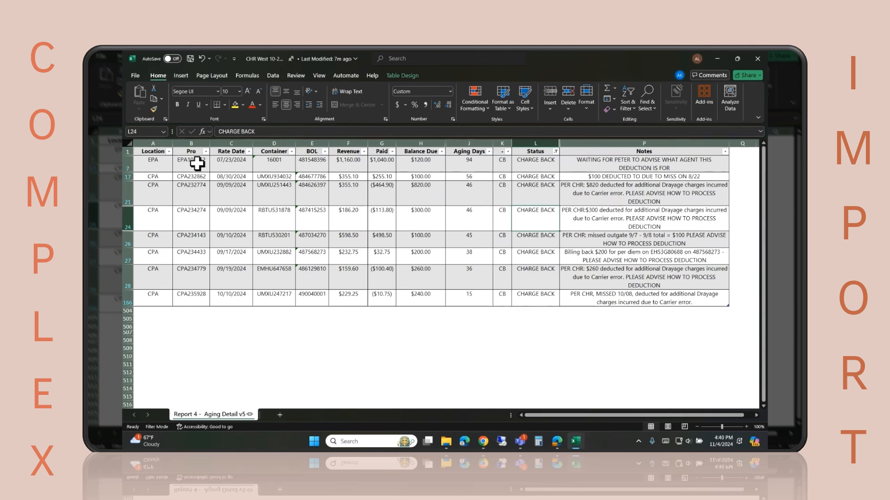
pyautogui.moveTo(197, 163); pyautogui.dragTo(194, 300)
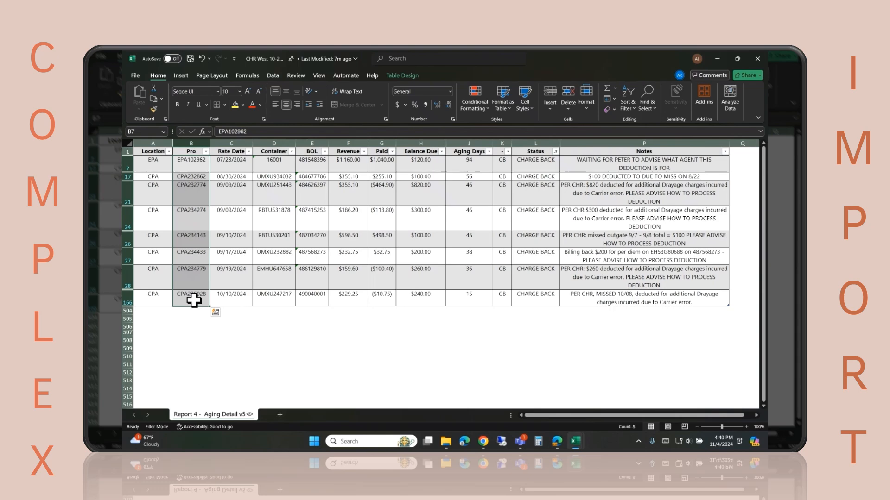
pyautogui.rightClick(195, 297)
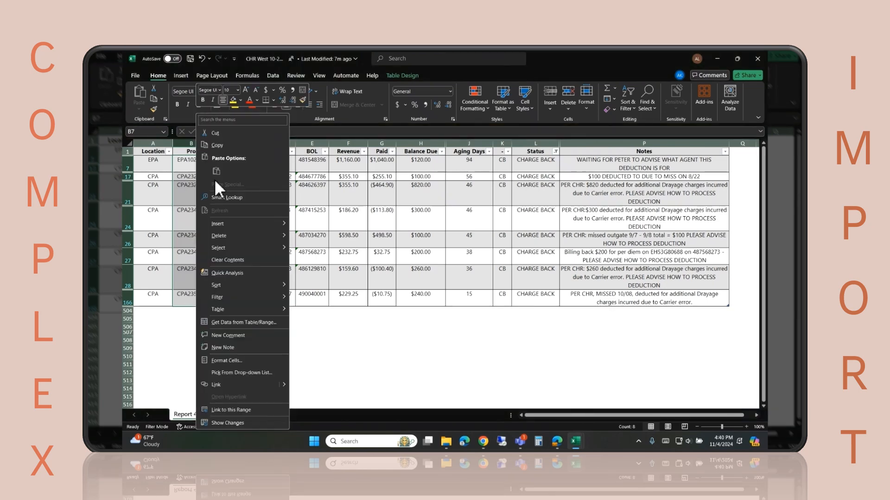
pyautogui.click(236, 145)
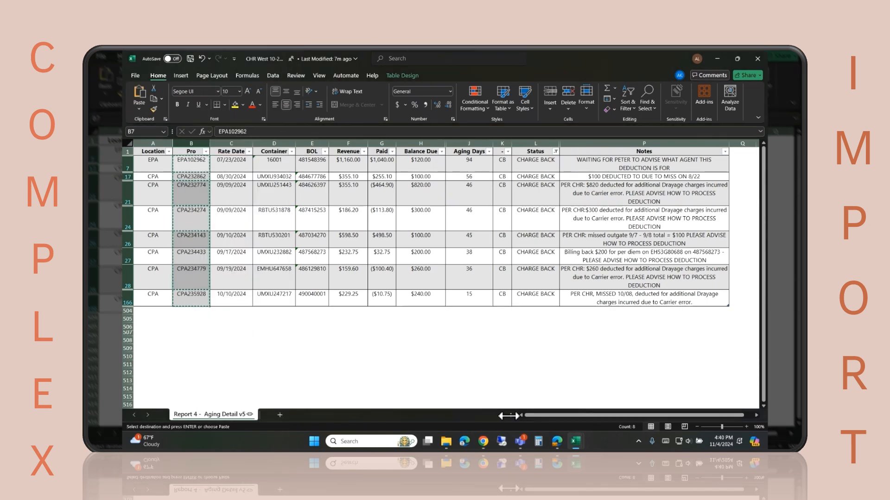
# Paste the copied Pro numbers as values into the InvoiceList column of Webinar Complex Import, starting at E2.
pyautogui.moveTo(575, 445)
pyautogui.click(587, 408)
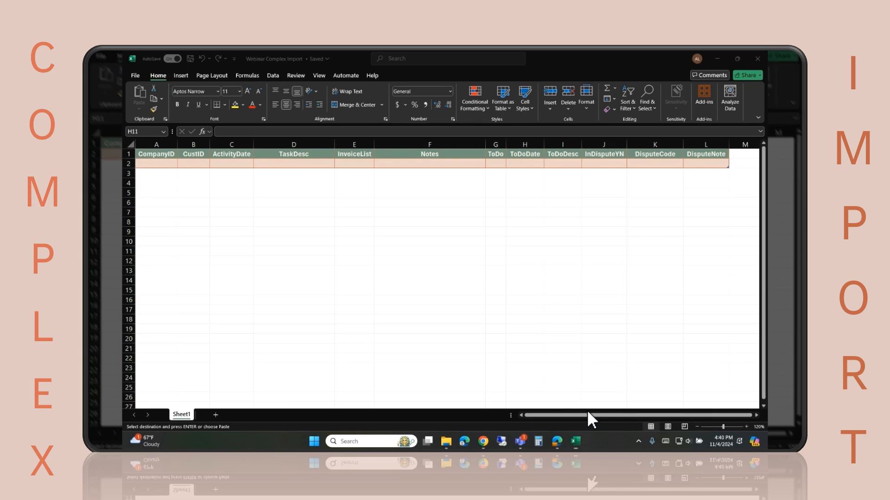
pyautogui.rightClick(346, 165)
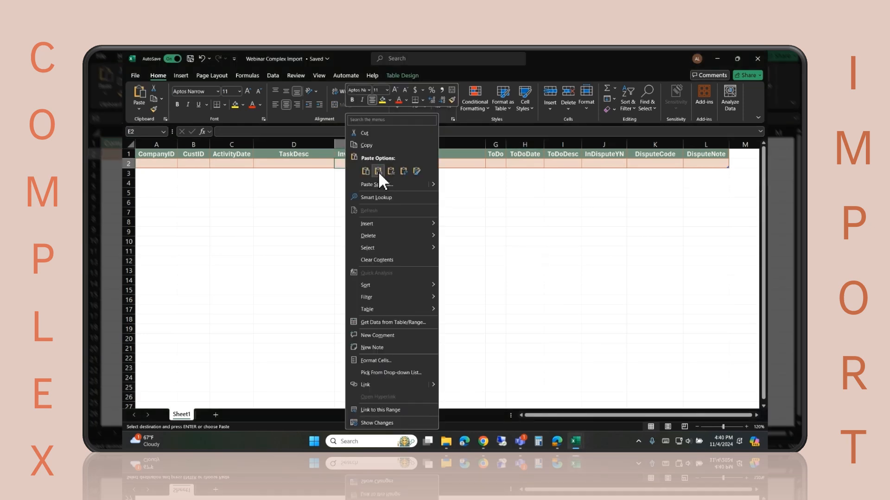
pyautogui.click(378, 171)
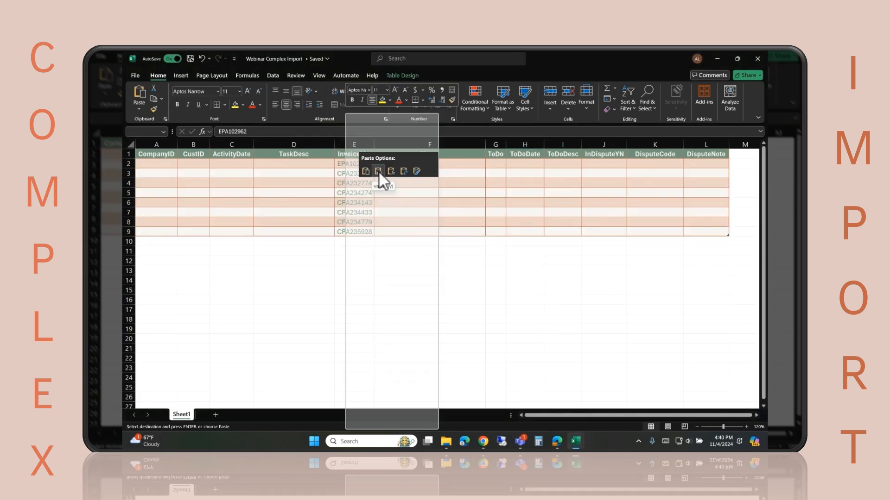
# Copy the Notes of the charge back rows from CHR West 10-28-24 into the Notes column of Webinar Complex Import, starting at F2.
pyautogui.moveTo(583, 438)
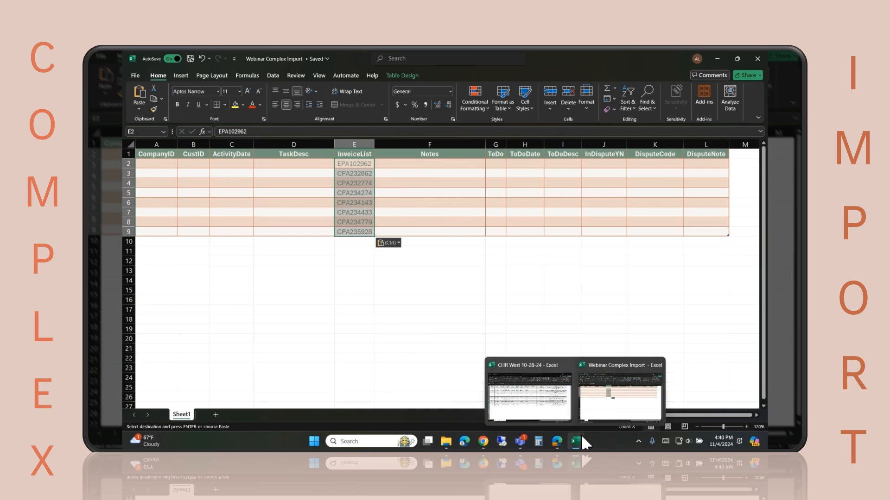
pyautogui.click(567, 413)
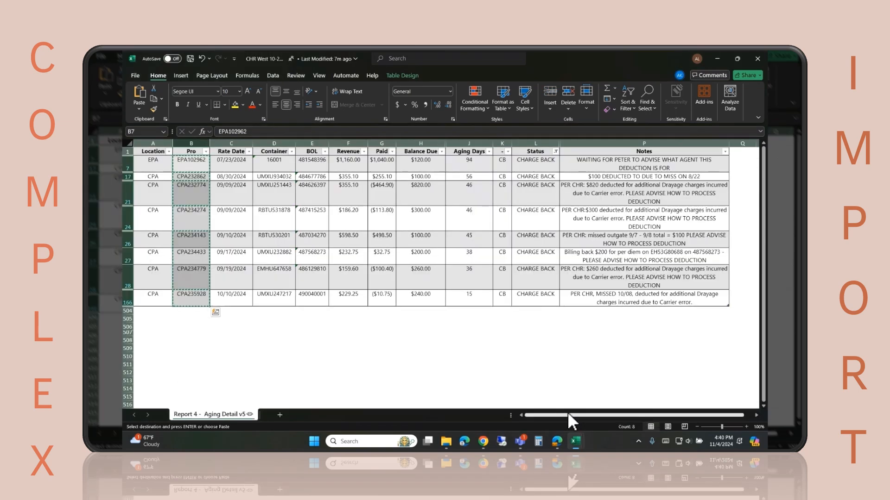
pyautogui.click(609, 159)
pyautogui.moveTo(608, 159); pyautogui.dragTo(623, 299)
pyautogui.rightClick(625, 301)
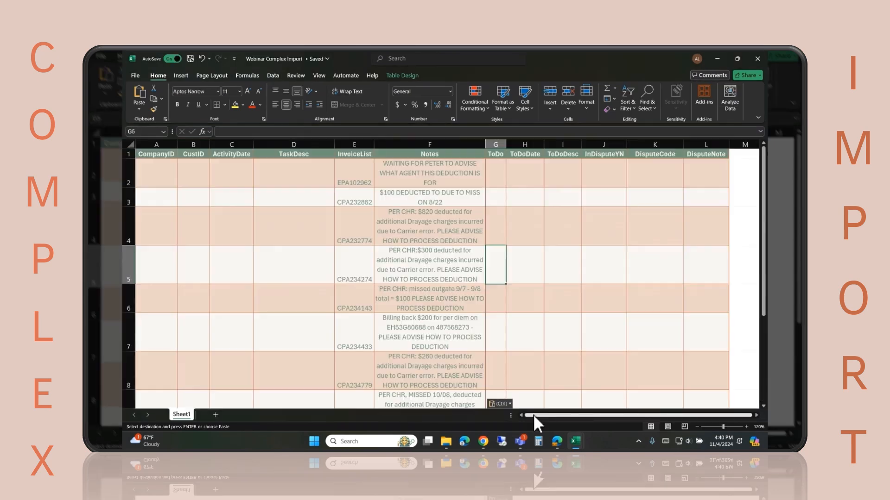
pyautogui.moveTo(542, 415); pyautogui.dragTo(529, 413)
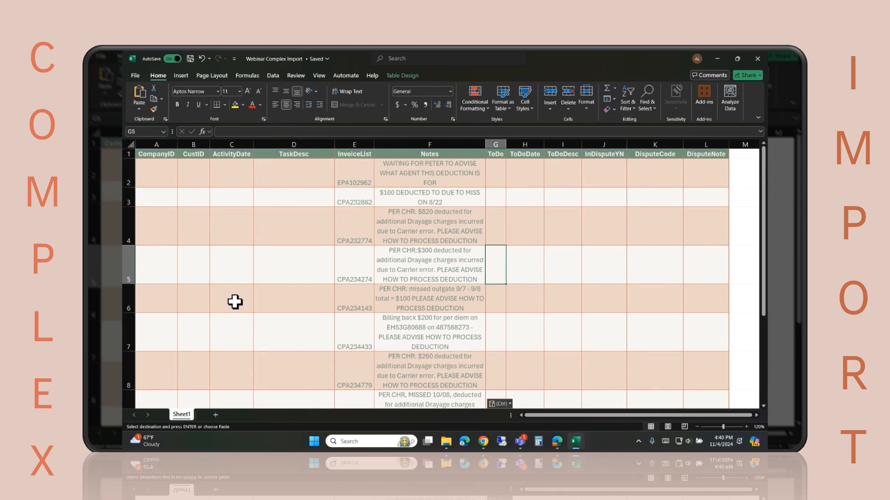
# Fill in row 2 with CompanyID WST, the customer's ID, ActivityDate 11/4/2024 and TaskDesc CUSTOMER DEDUCTIONS.
pyautogui.click(163, 168)
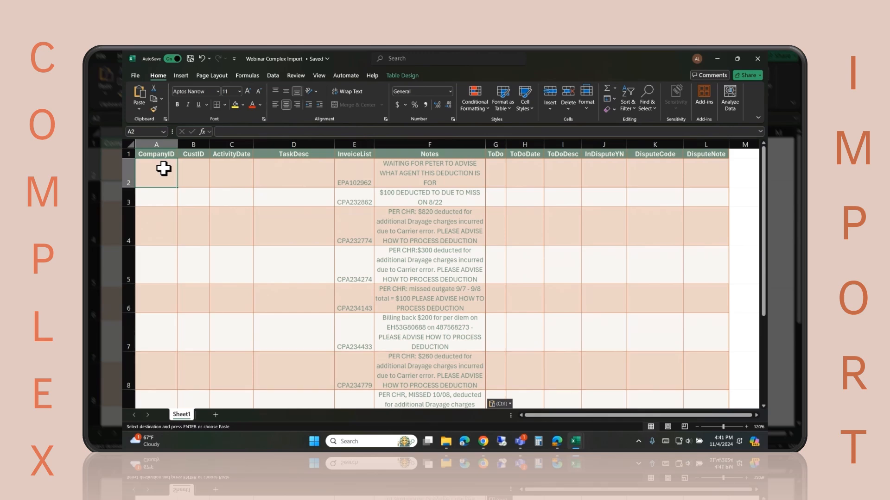
pyautogui.write('WS')
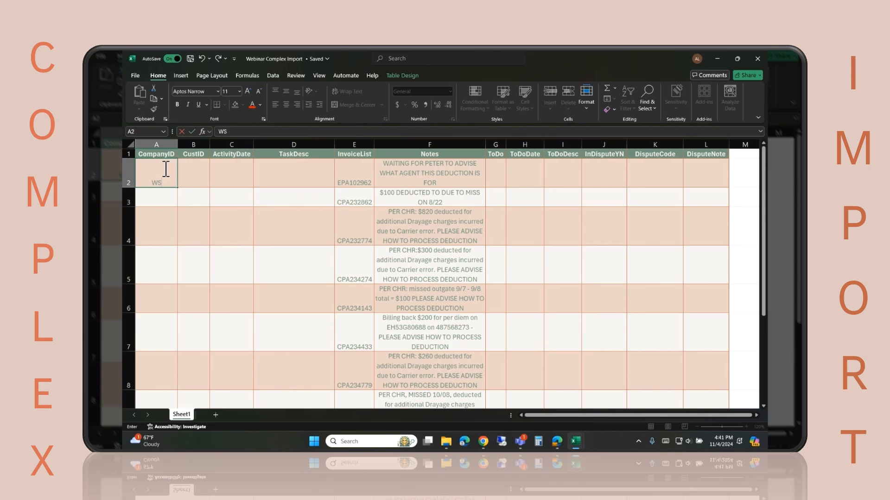
pyautogui.write('T')
pyautogui.press('Tab')
pyautogui.write('CHRCOIAB')
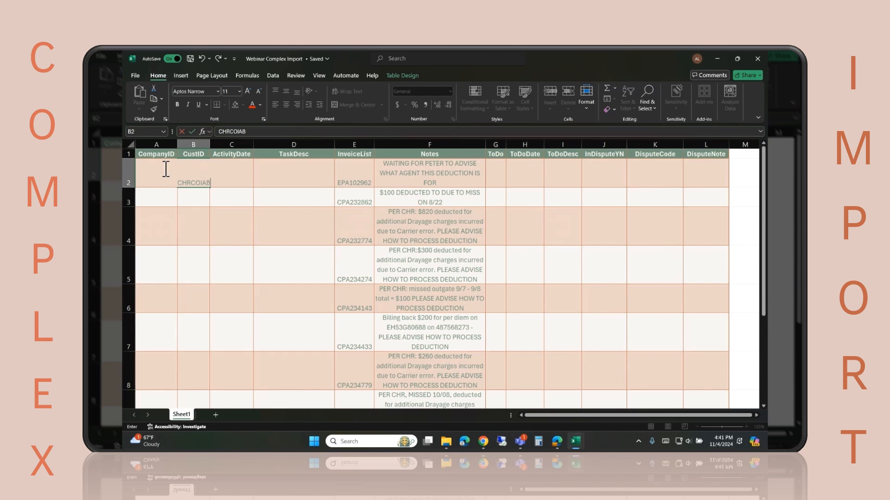
pyautogui.press('Tab')
pyautogui.write('11/0')
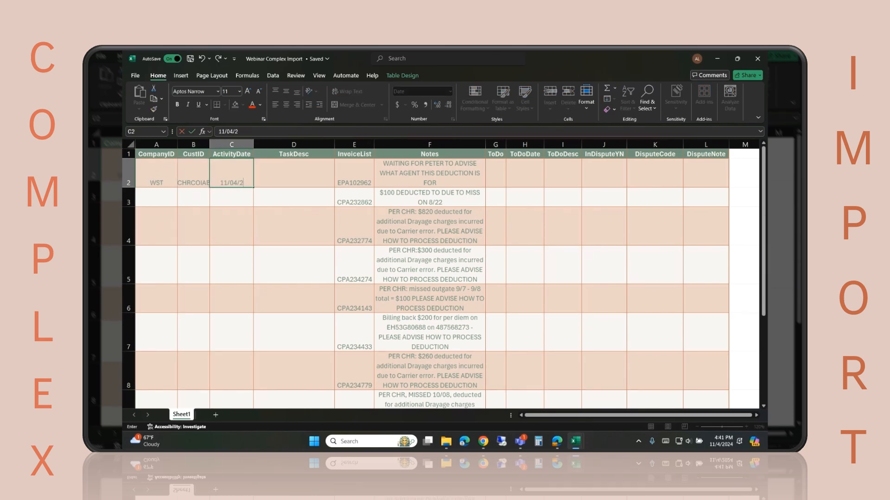
pyautogui.write('4')
pyautogui.press('Tab')
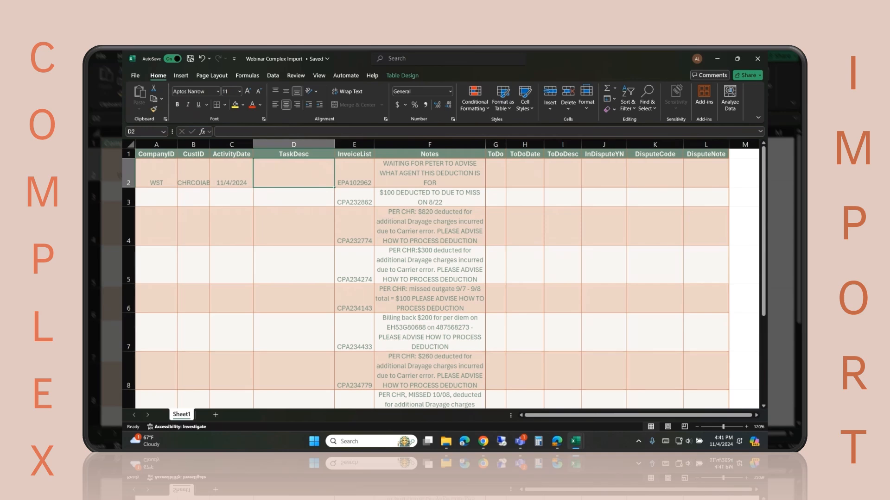
pyautogui.write('CUSTOMER')
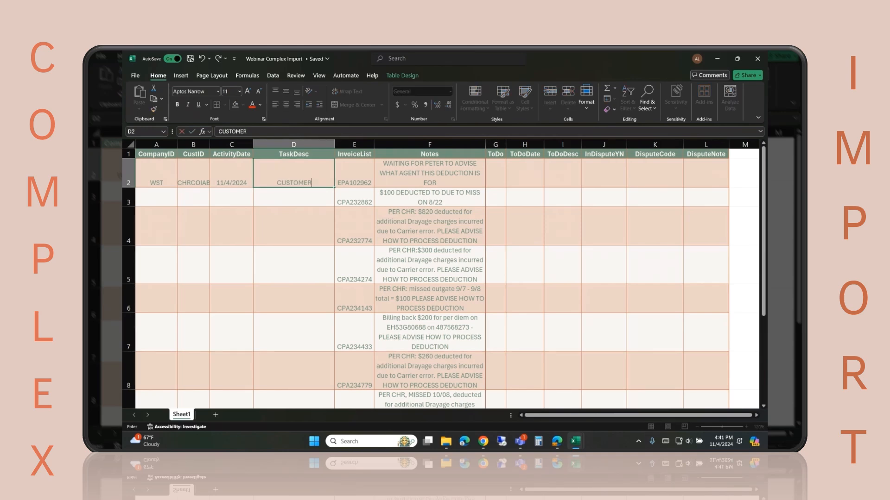
pyautogui.write(' DEDUCTIONS')
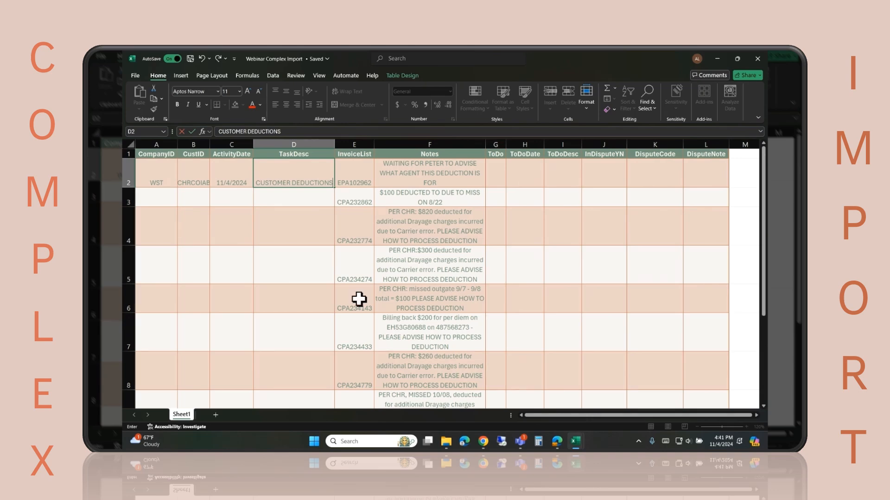
# Fill the CompanyID and CustID values from row 2 down through all the invoice rows.
pyautogui.moveTo(156, 179); pyautogui.dragTo(179, 180)
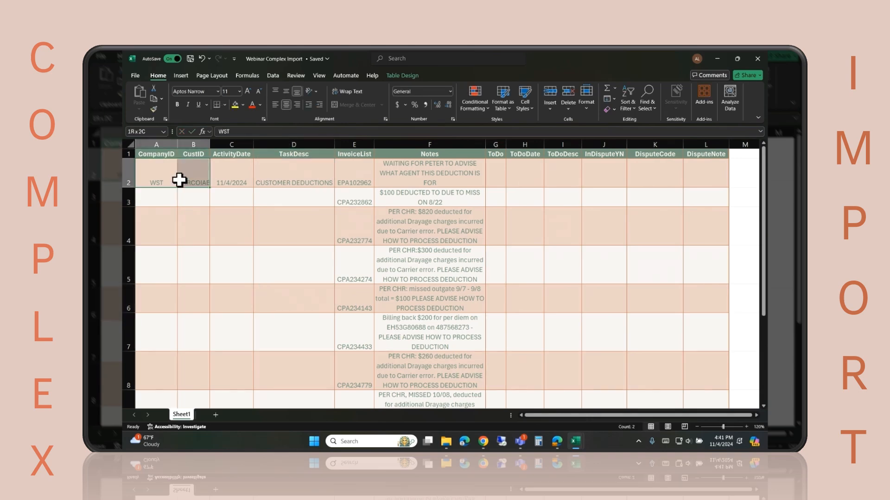
pyautogui.doubleClick(209, 186)
pyautogui.click(325, 185)
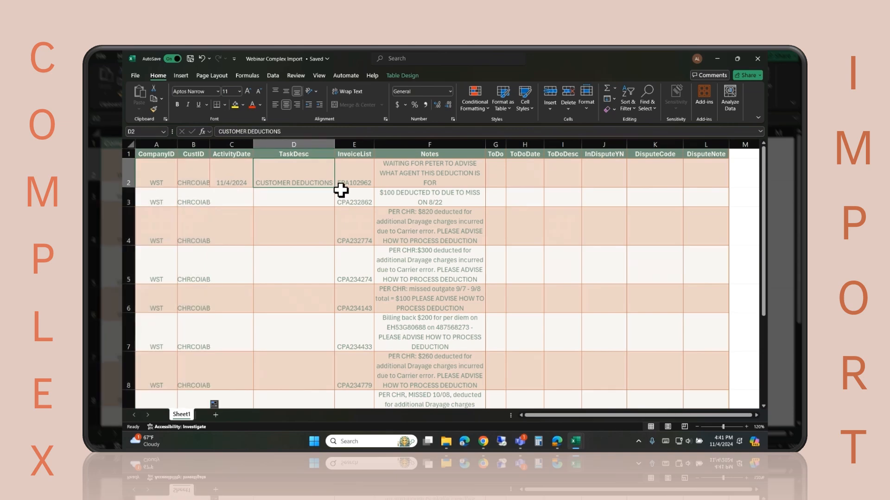
# Fill TaskDesc down from row 2 through all invoice rows and copy the ActivityDate 11/4/2024 as values into rows 3 to 9.
pyautogui.doubleClick(335, 188)
pyautogui.rightClick(241, 183)
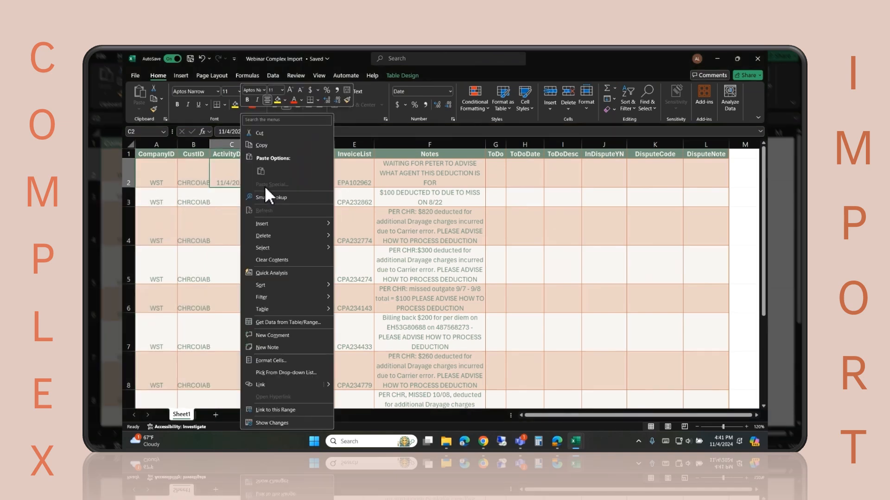
pyautogui.click(261, 146)
pyautogui.moveTo(241, 204); pyautogui.dragTo(247, 354)
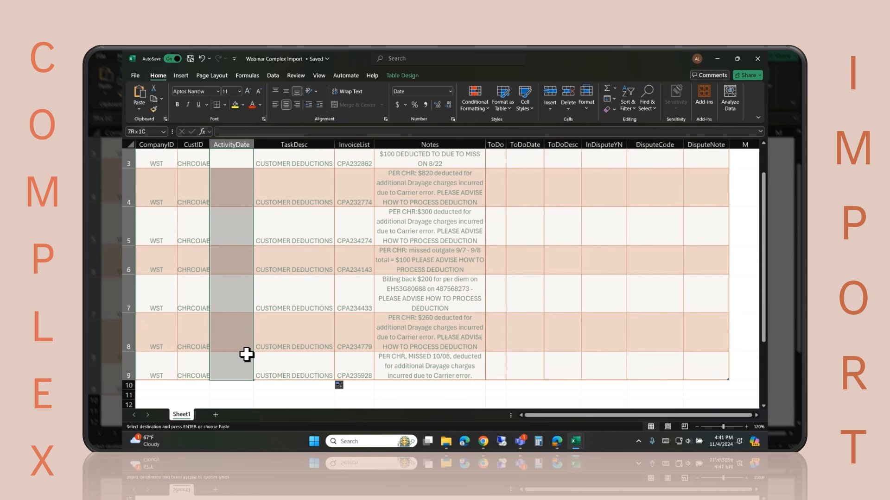
pyautogui.rightClick(247, 354)
pyautogui.click(274, 171)
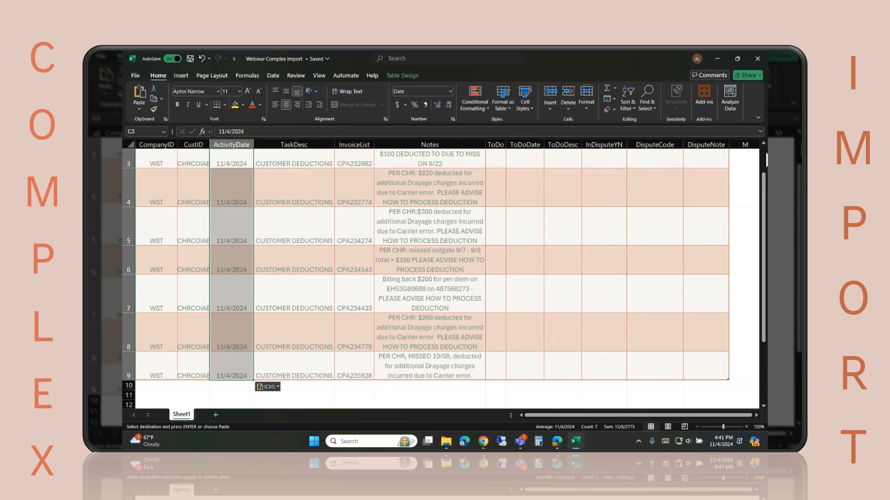
pyautogui.scroll(1, 762, 151)
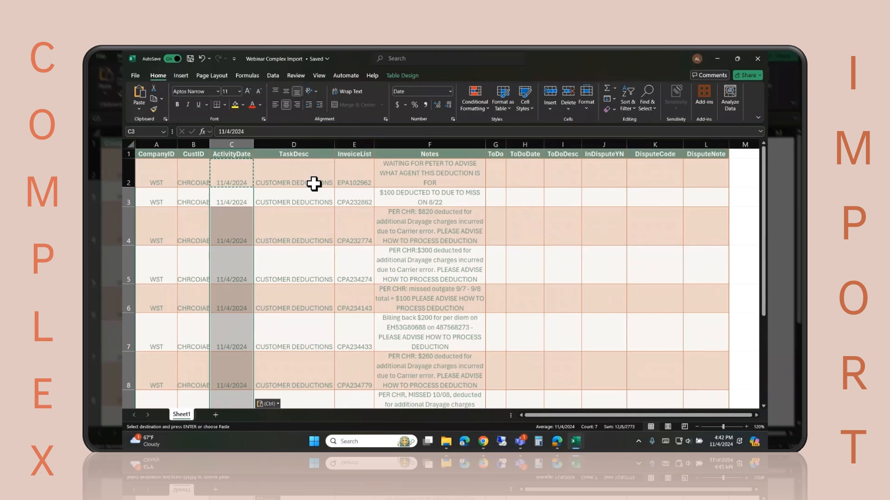
# In row 2, set ToDo to N, ToDoDate to 11/11/2024 and InDisputeYN to N, leaving ToDoDesc blank.
pyautogui.click(495, 180)
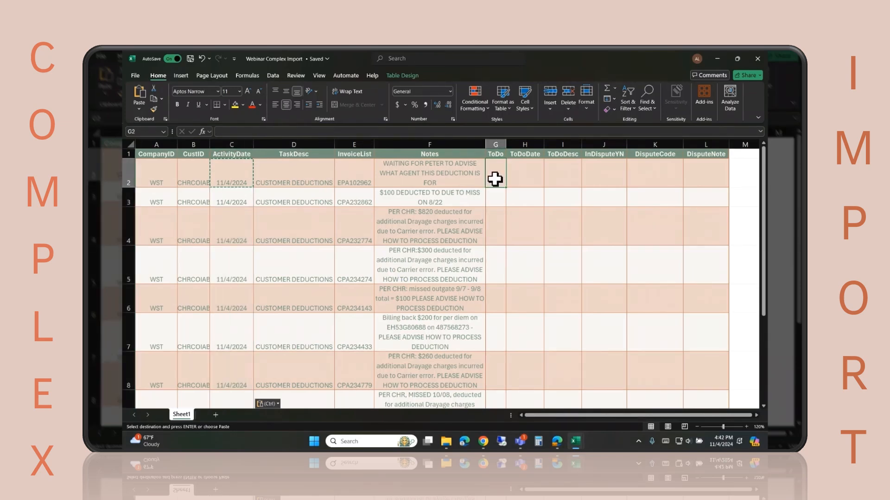
pyautogui.write('N')
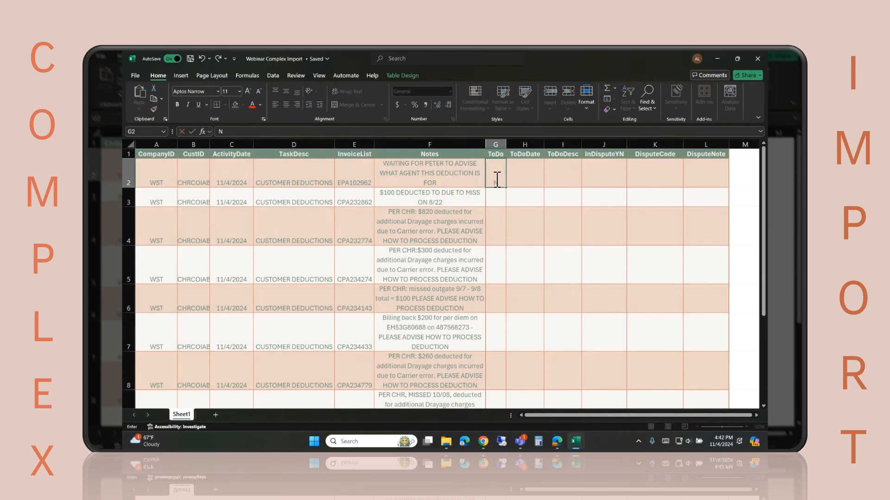
pyautogui.press('Tab')
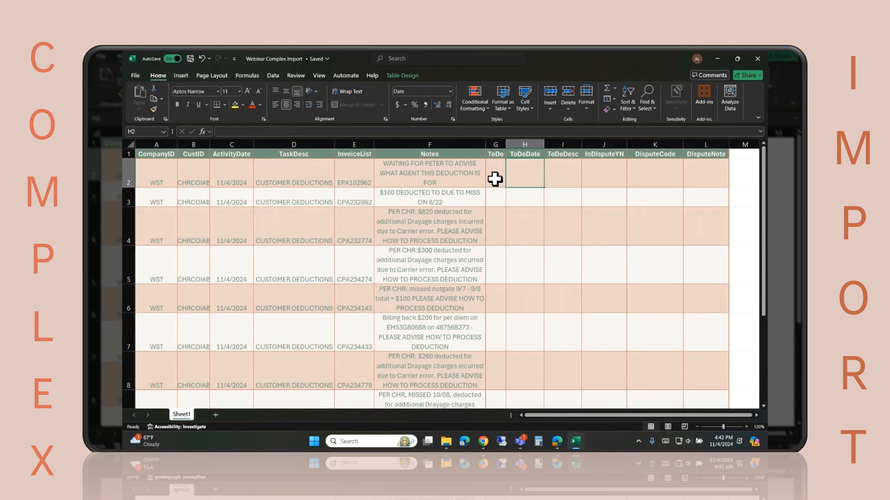
pyautogui.write('11/')
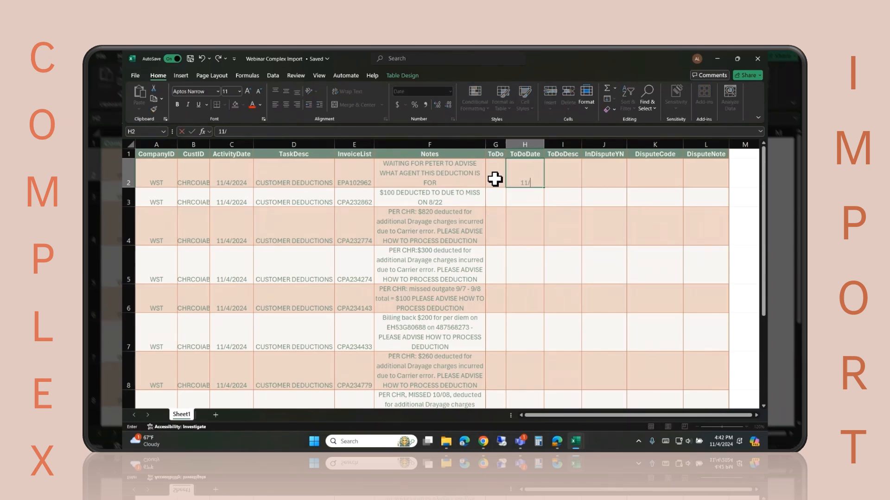
pyautogui.write('11/24')
pyautogui.press('Tab')
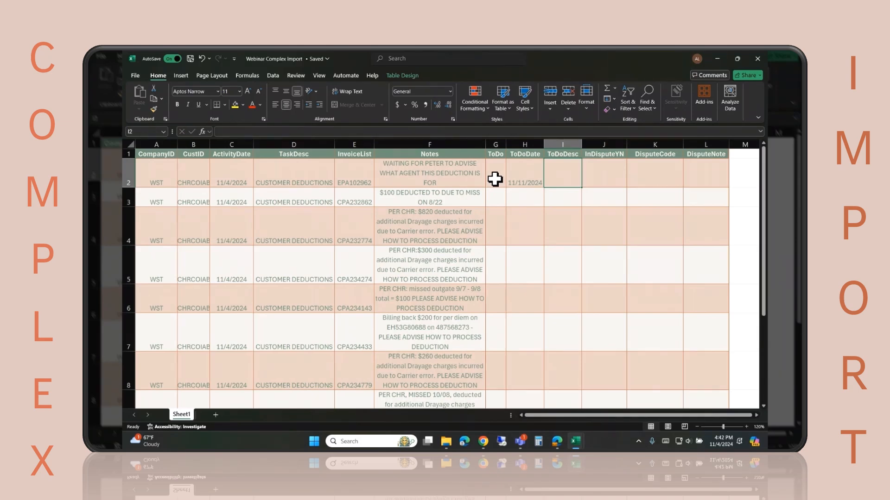
pyautogui.press('Tab')
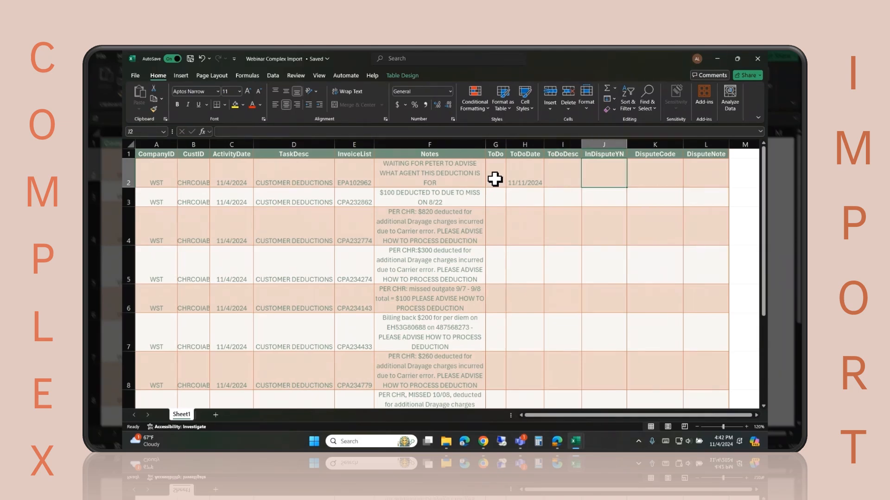
pyautogui.write('N')
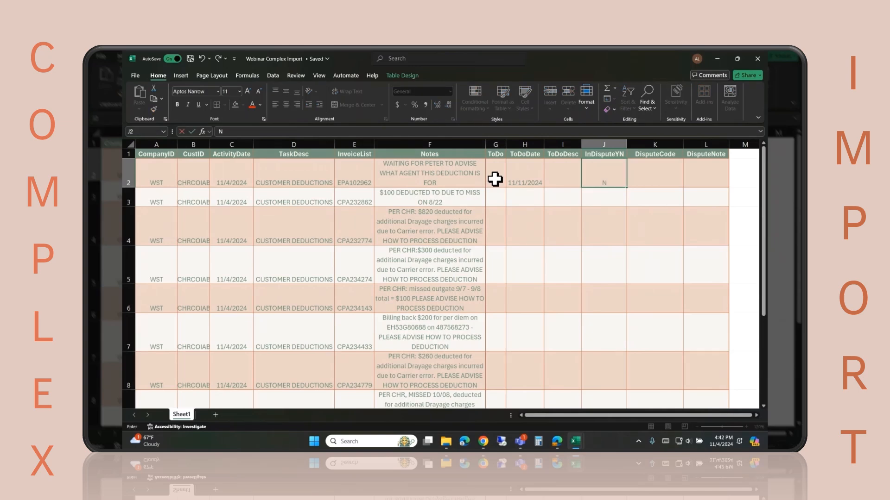
pyautogui.press('Return')
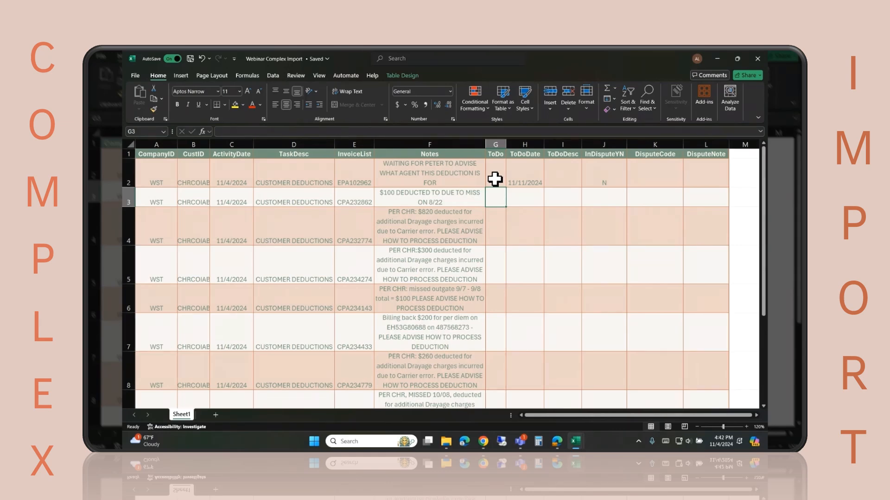
# In row 3, set ToDo to Y, ToDoDate to 11/11/2024 and ToDoDesc to CHECK ARVB.
pyautogui.write('Y')
pyautogui.press('Tab')
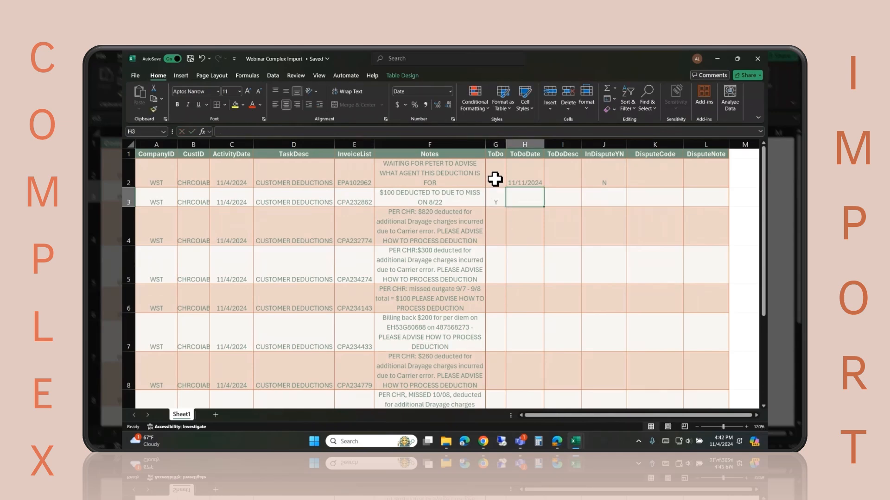
pyautogui.write('11/11/')
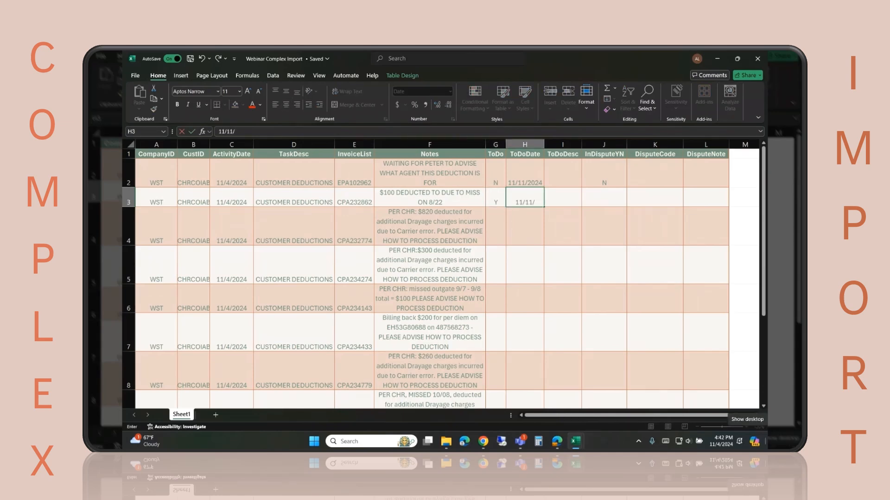
pyautogui.write('2024')
pyautogui.press('Tab')
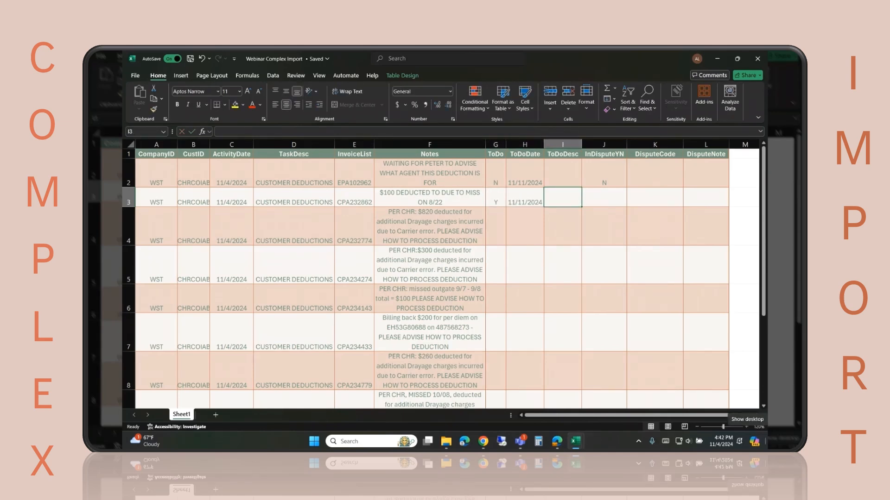
pyautogui.write('CHECK')
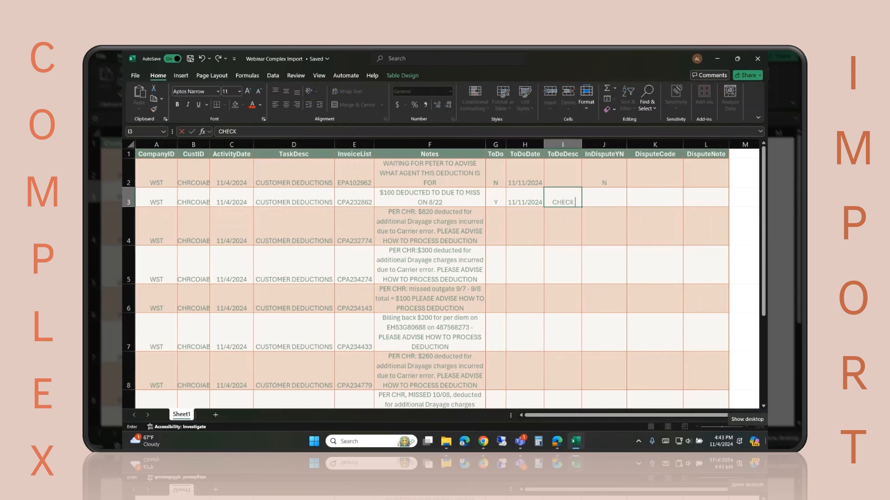
pyautogui.write(' ARVB')
pyautogui.press('Tab')
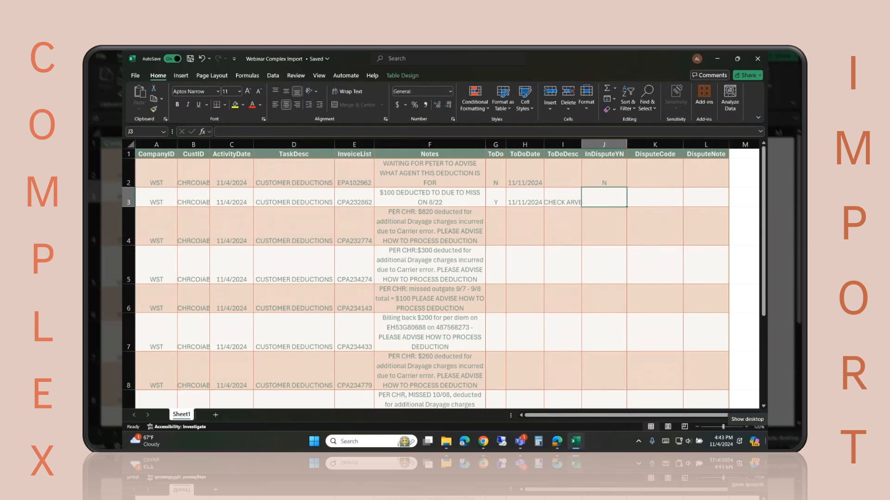
# In row 3, set InDisputeYN to Y, DisputeCode to CUSTOMER DEDUCTIONS and DisputeNote to AGENT DEDUCTIONS.
pyautogui.write('Y')
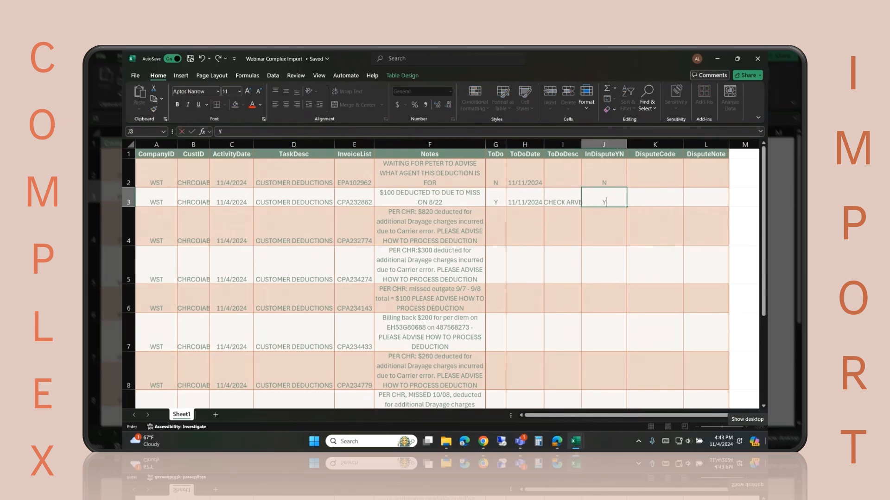
pyautogui.press('Tab')
pyautogui.write('CUS')
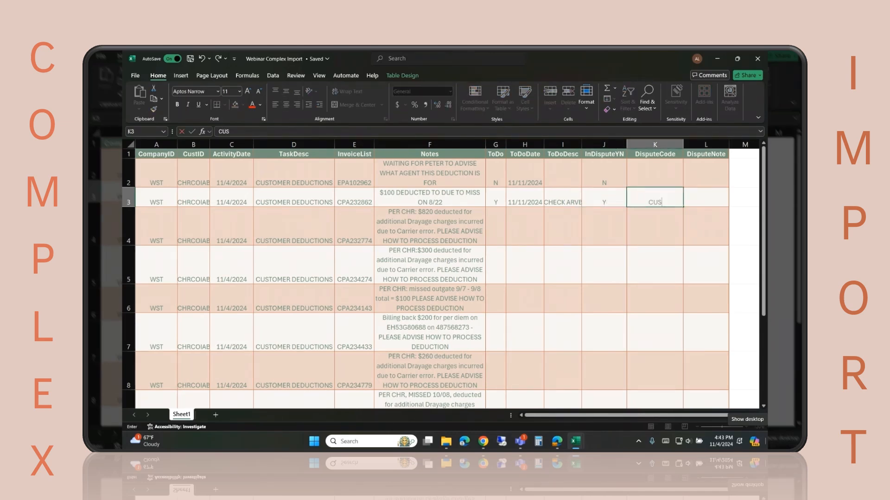
pyautogui.write('TOMER DEDUCTIONS')
pyautogui.press('Tab')
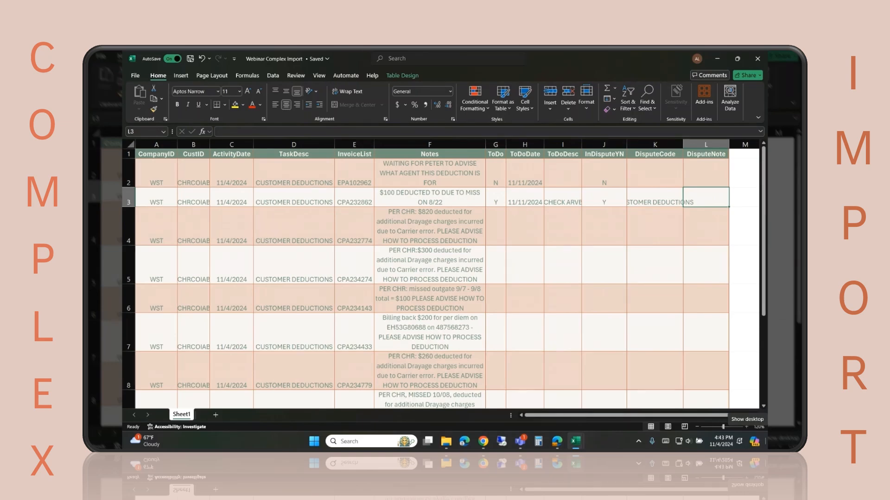
pyautogui.write('AGENT DED')
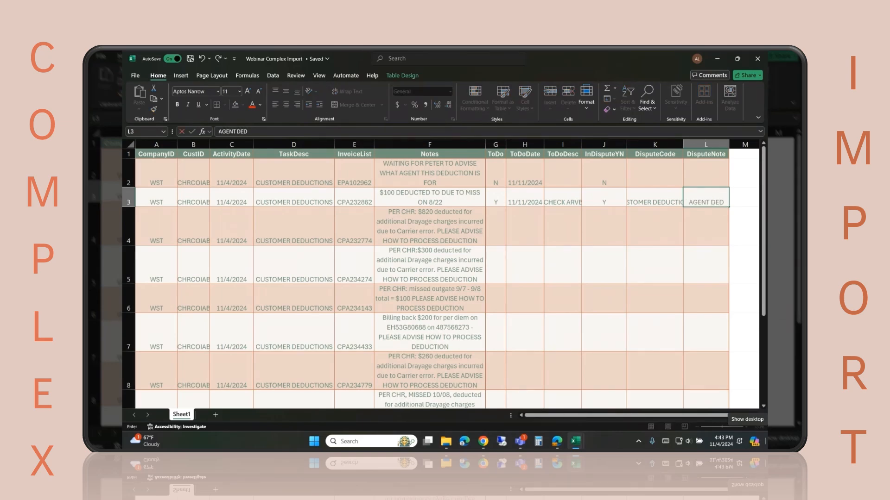
pyautogui.write('UCTIONS')
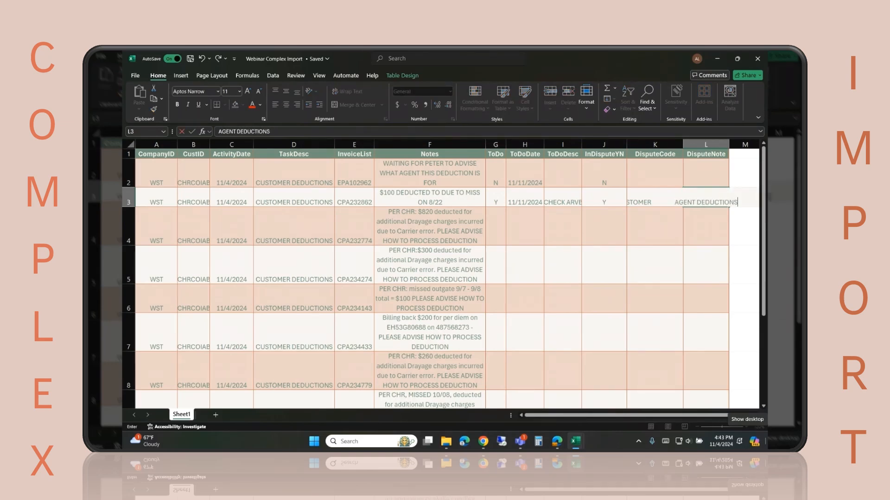
pyautogui.press('Return')
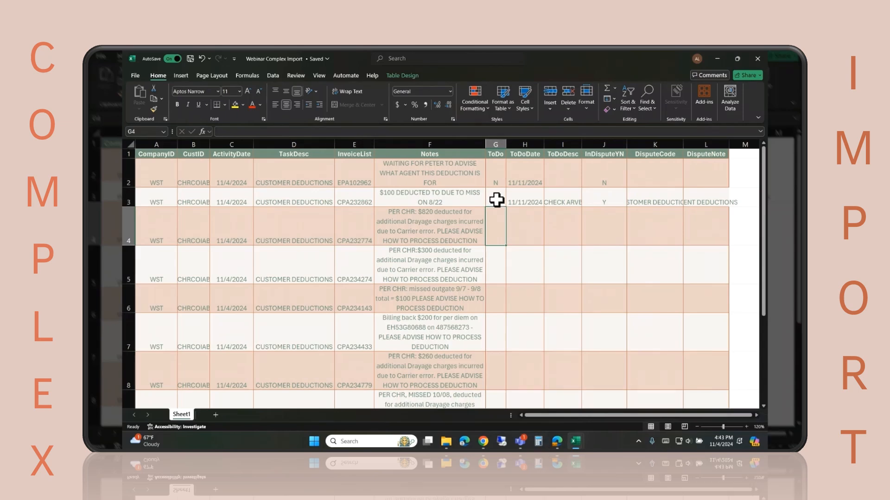
# Copy the ToDo through DisputeNote values of row 3 and paste them as values into rows 4 to 9.
pyautogui.moveTo(497, 200); pyautogui.dragTo(701, 196)
pyautogui.rightClick(701, 196)
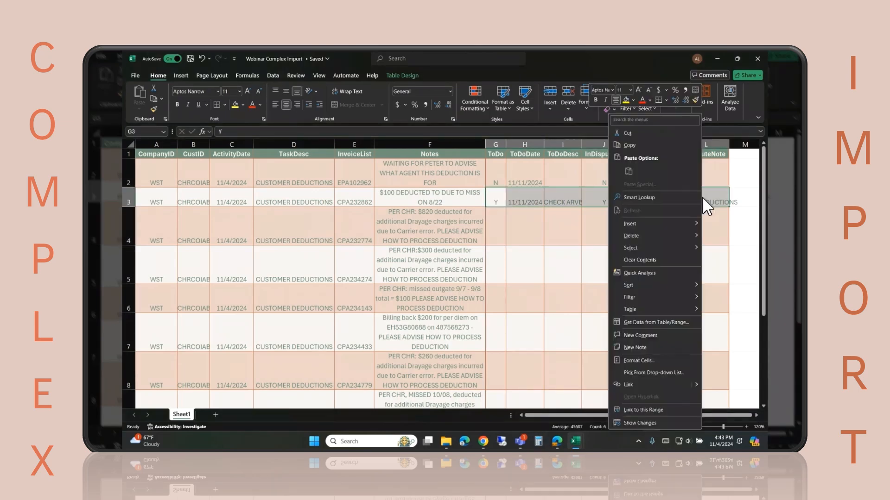
pyautogui.click(657, 148)
pyautogui.click(490, 227)
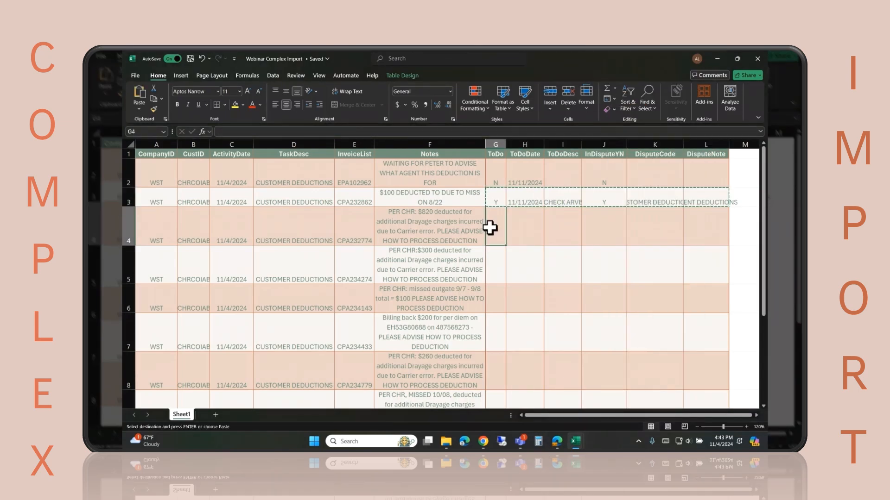
pyautogui.moveTo(490, 228); pyautogui.dragTo(707, 356)
pyautogui.rightClick(707, 355)
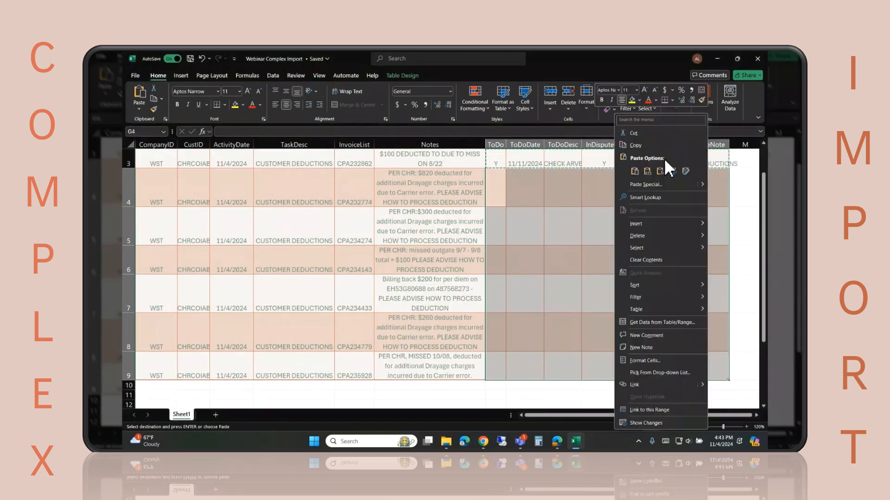
pyautogui.click(648, 170)
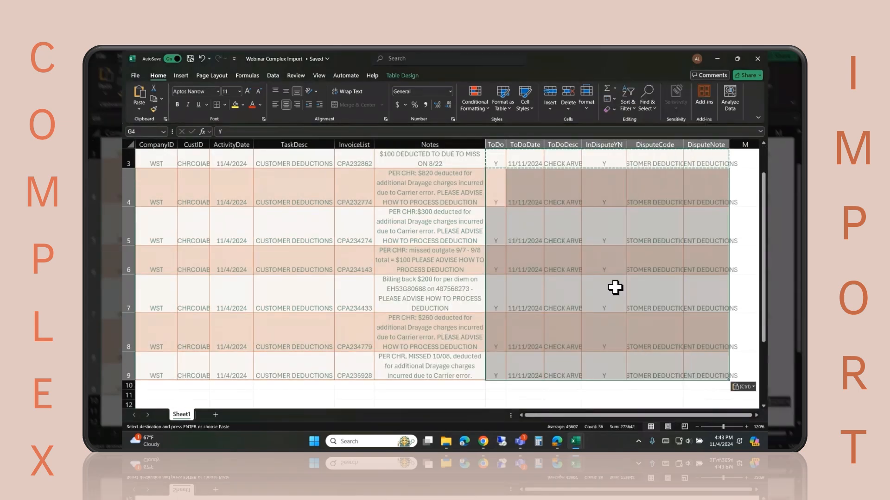
pyautogui.click(615, 287)
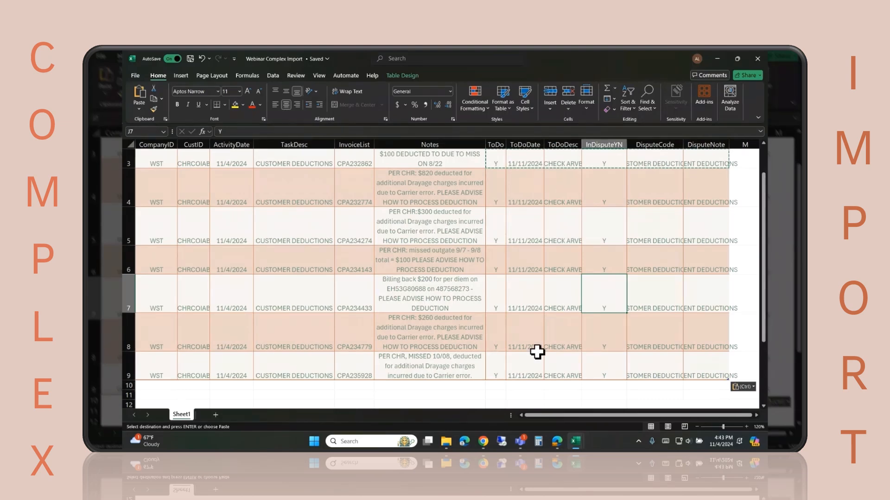
pyautogui.click(546, 276)
pyautogui.scroll(1, 547, 275)
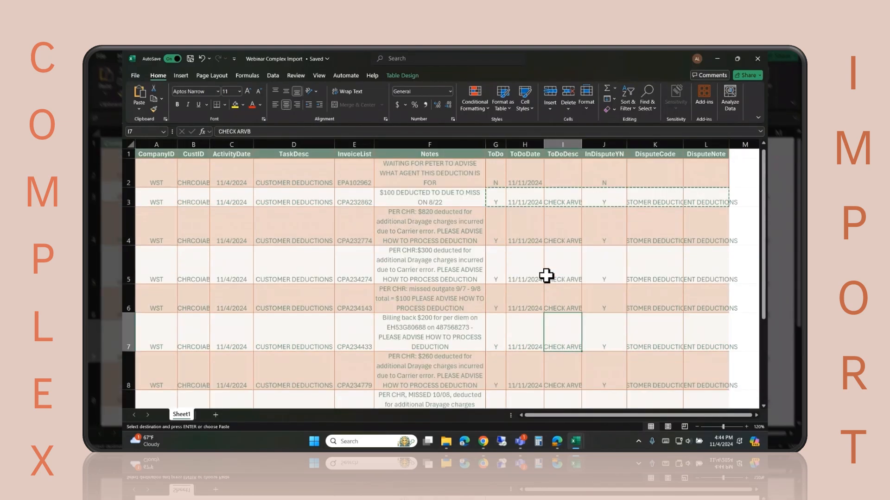
pyautogui.hotkey('ctrl', 'v')
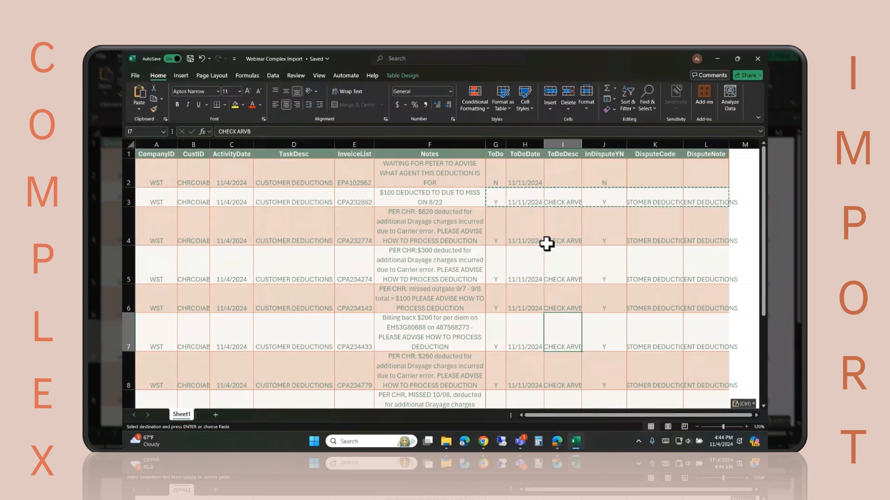
# Autofit the CustID, ToDoDesc, DisputeCode and DisputeNote columns to the width of their contents.
pyautogui.scroll(-1, 547, 244)
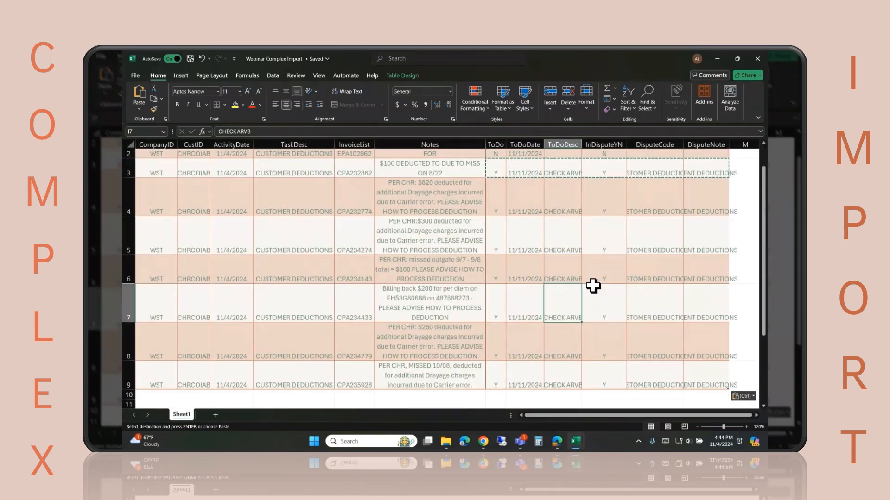
pyautogui.doubleClick(209, 144)
pyautogui.scroll(1, 566, 294)
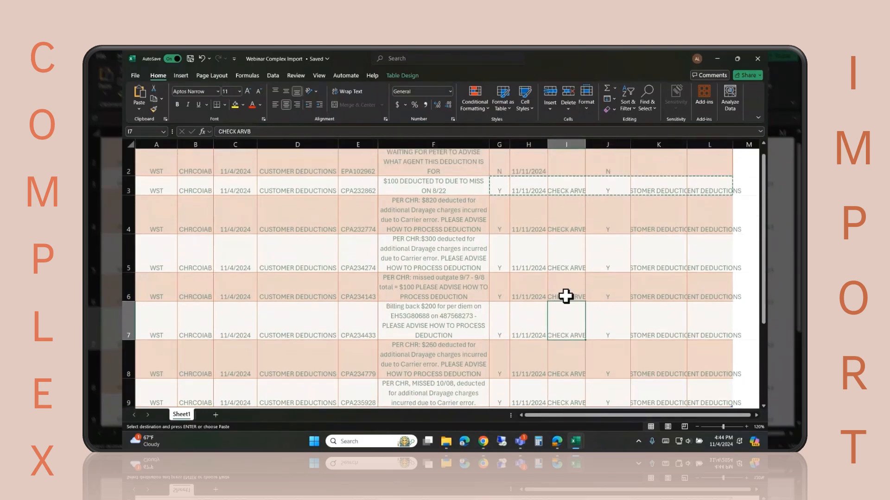
pyautogui.doubleClick(585, 142)
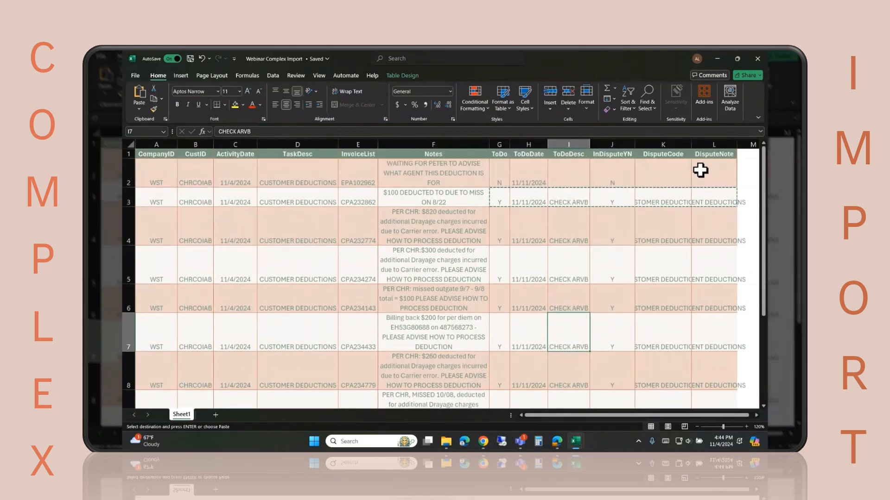
pyautogui.doubleClick(690, 142)
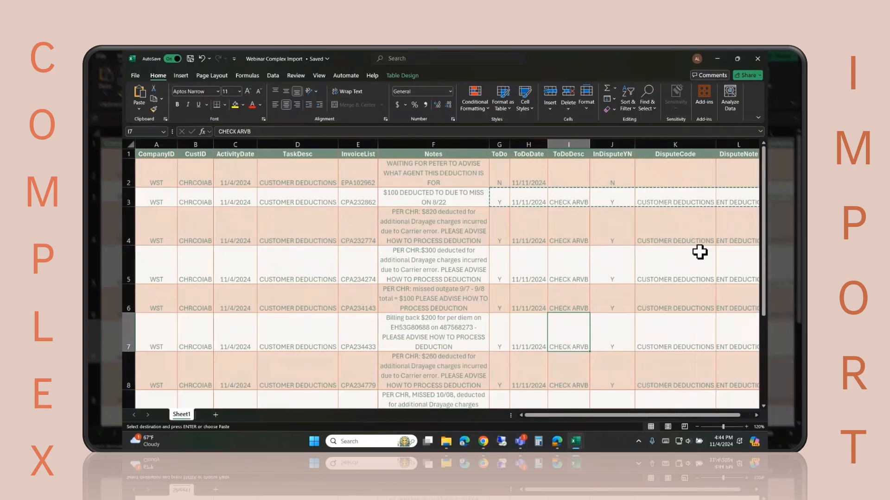
pyautogui.click(697, 426)
pyautogui.doubleClick(708, 144)
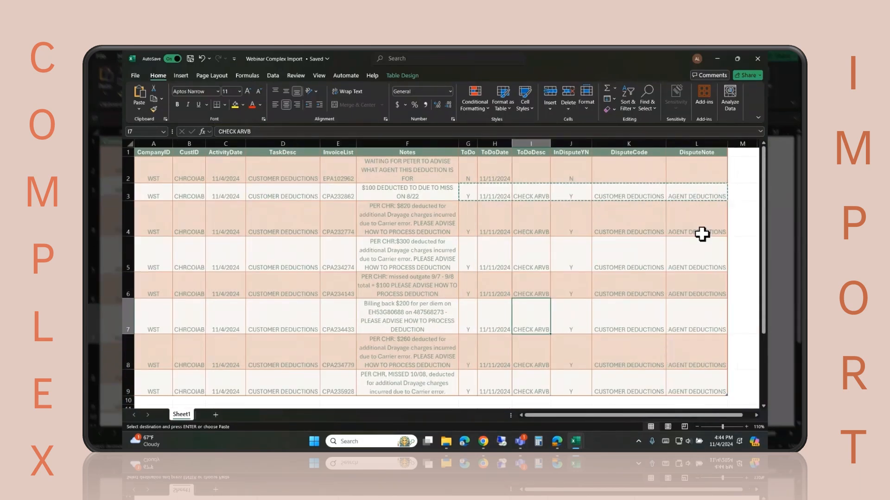
# Save a copy to the PC's Documents folder as Webinar Complex Import 11-04-24 in CSV (Comma delimited) format, replacing the existing file.
pyautogui.click(745, 385)
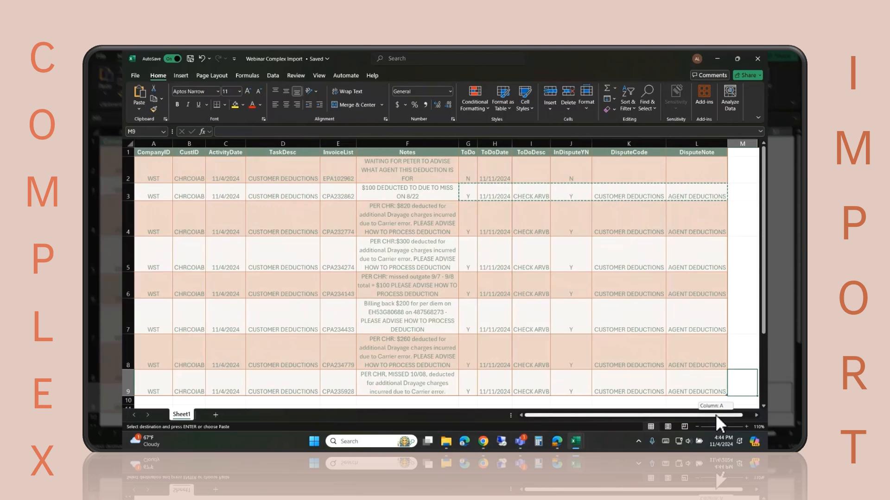
pyautogui.click(134, 80)
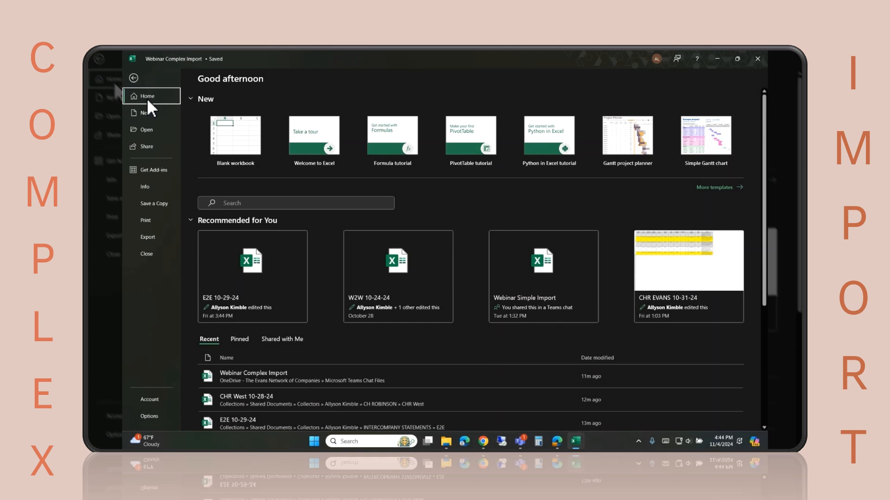
pyautogui.click(160, 204)
pyautogui.click(232, 376)
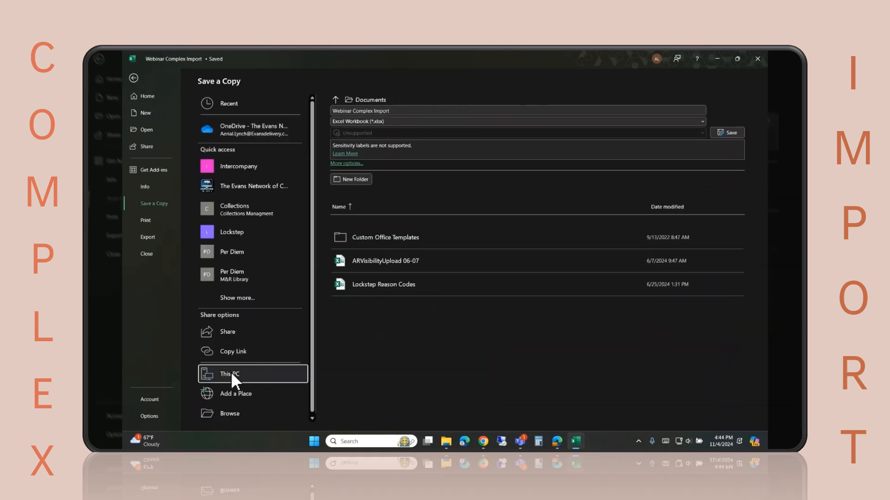
pyautogui.click(422, 111)
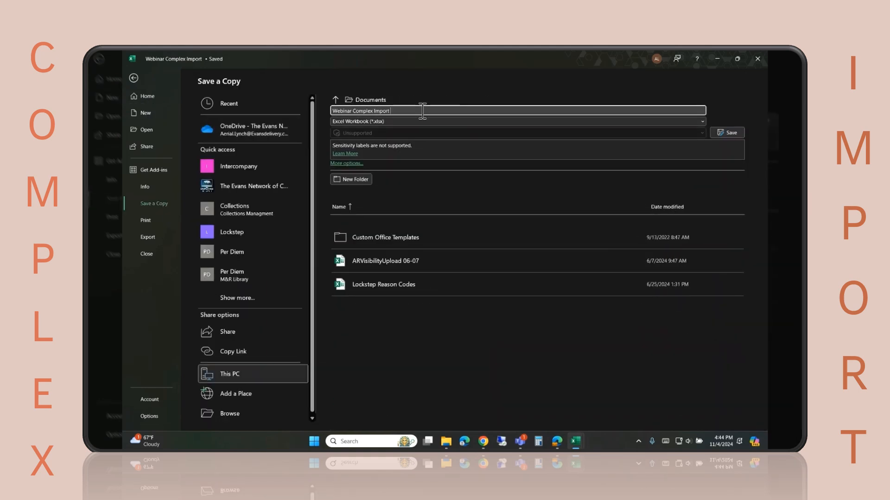
pyautogui.write('11-04-2')
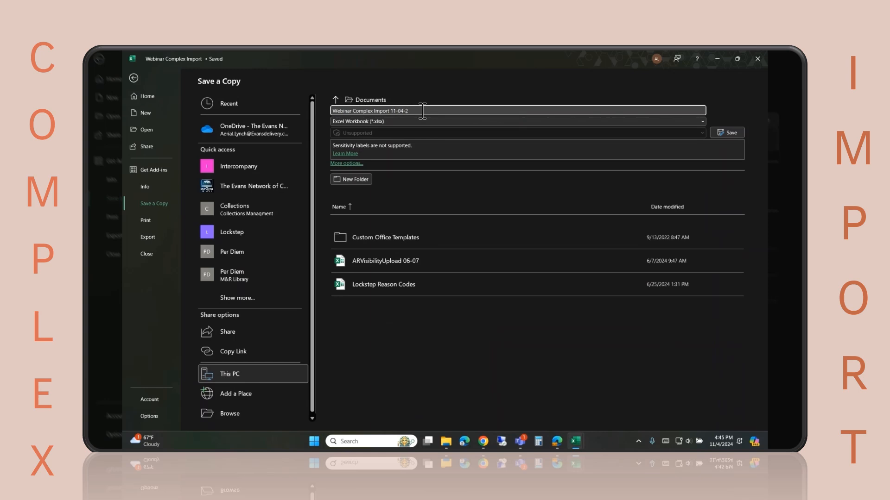
pyautogui.write('4')
pyautogui.click(388, 123)
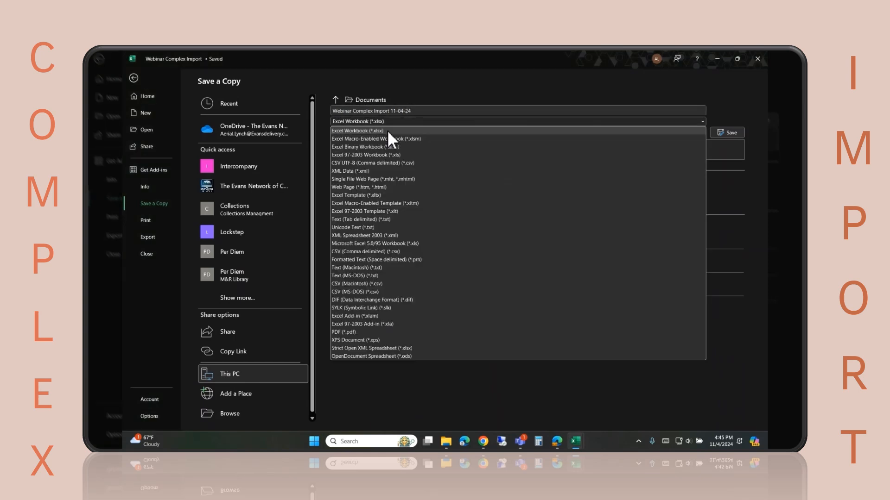
pyautogui.click(338, 252)
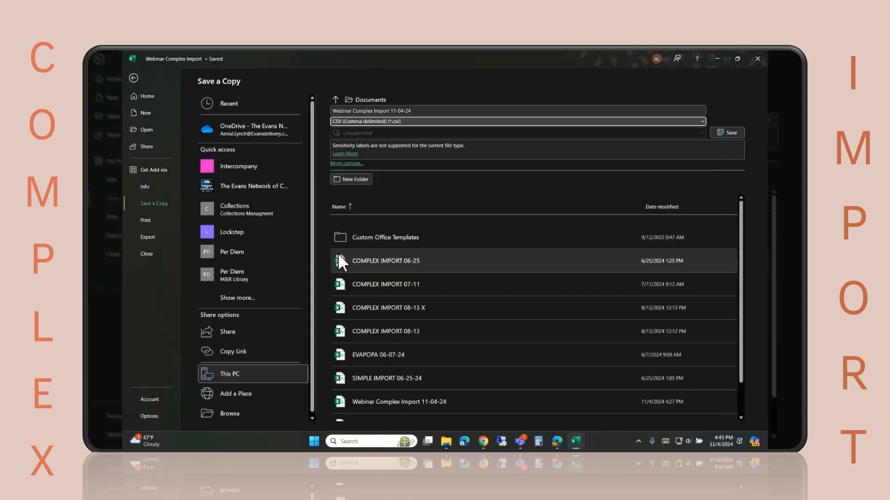
pyautogui.click(729, 138)
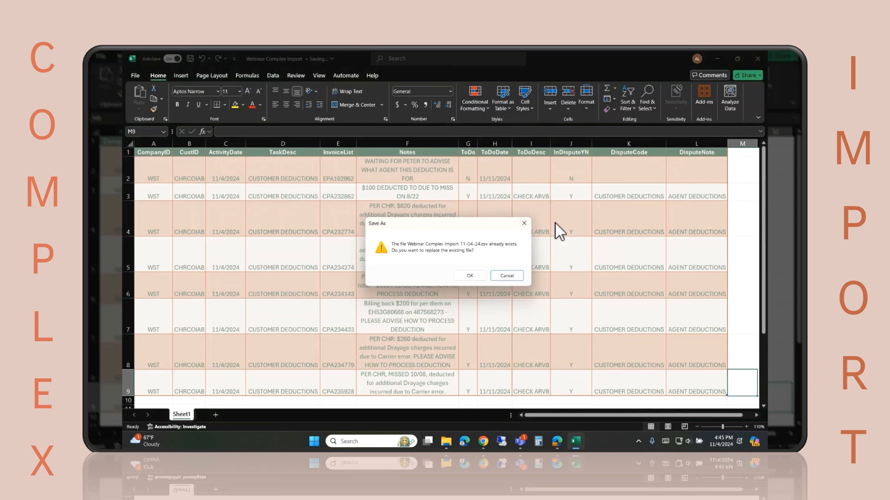
pyautogui.click(465, 277)
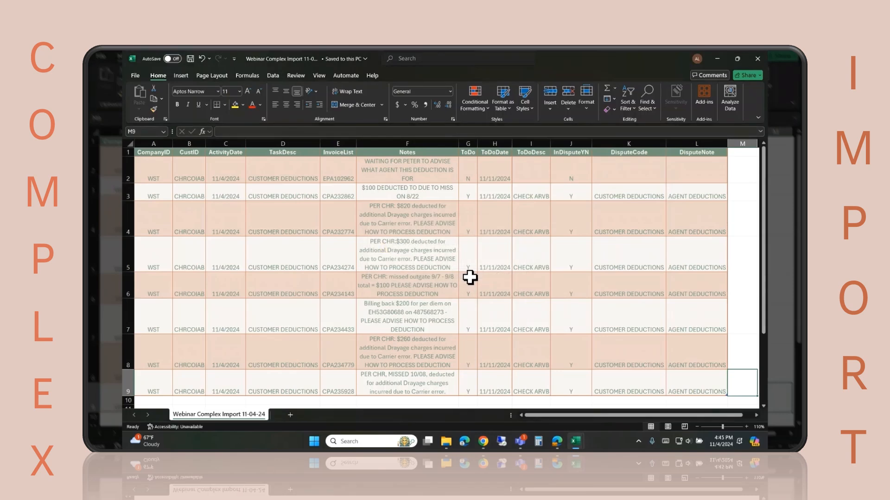
# Switch to Lockstep in Chrome, open the Import favorite and load the Webinar Complex Import 11-04-24 file for validation.
pyautogui.click(493, 441)
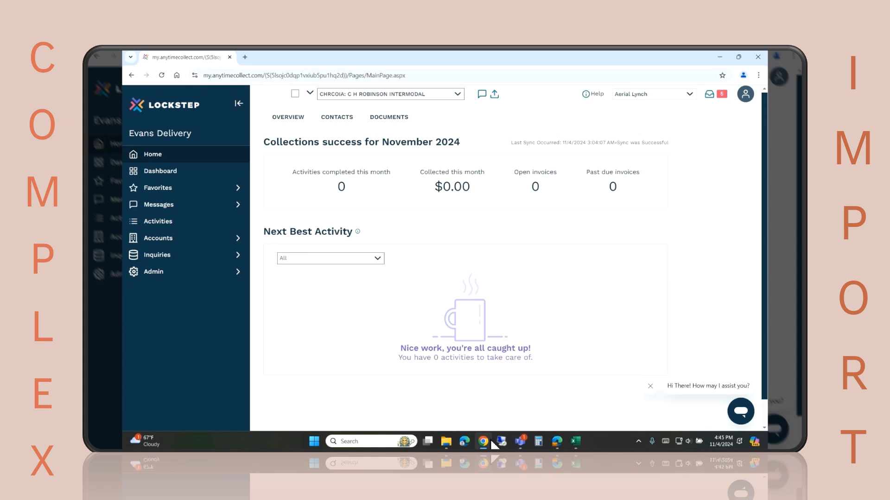
pyautogui.click(194, 188)
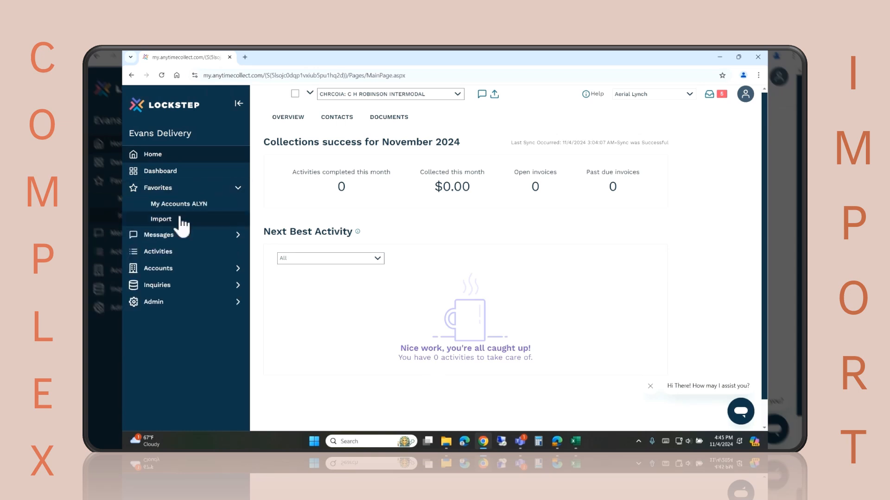
pyautogui.click(163, 221)
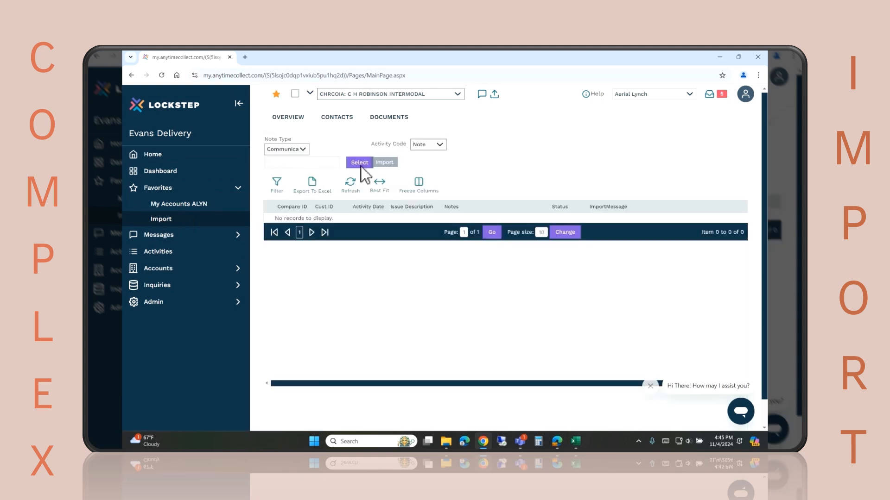
pyautogui.click(360, 165)
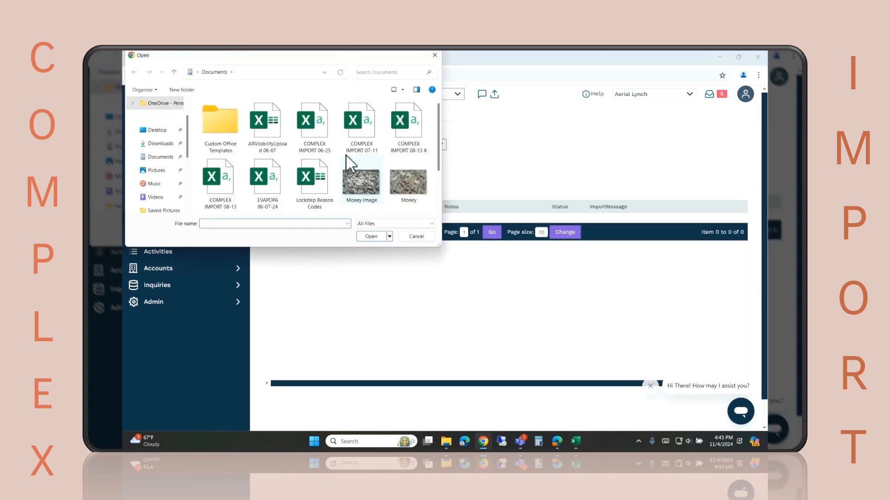
pyautogui.scroll(-2, 351, 163)
pyautogui.click(267, 188)
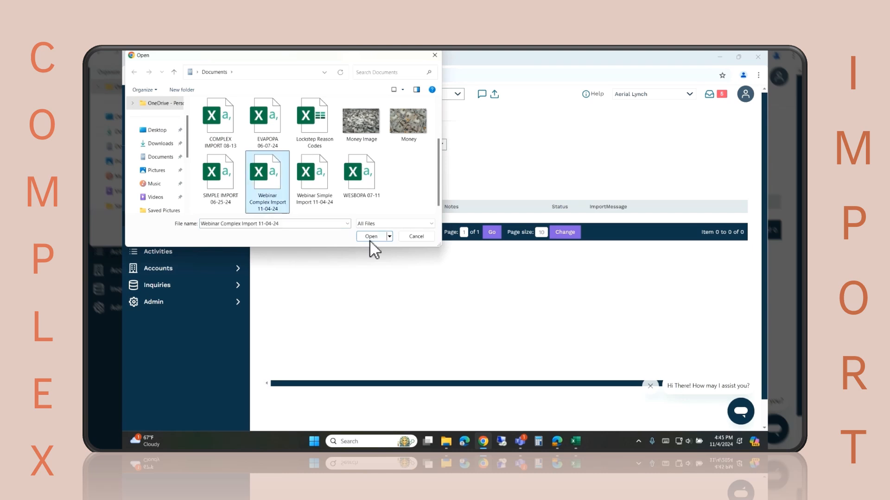
pyautogui.click(370, 237)
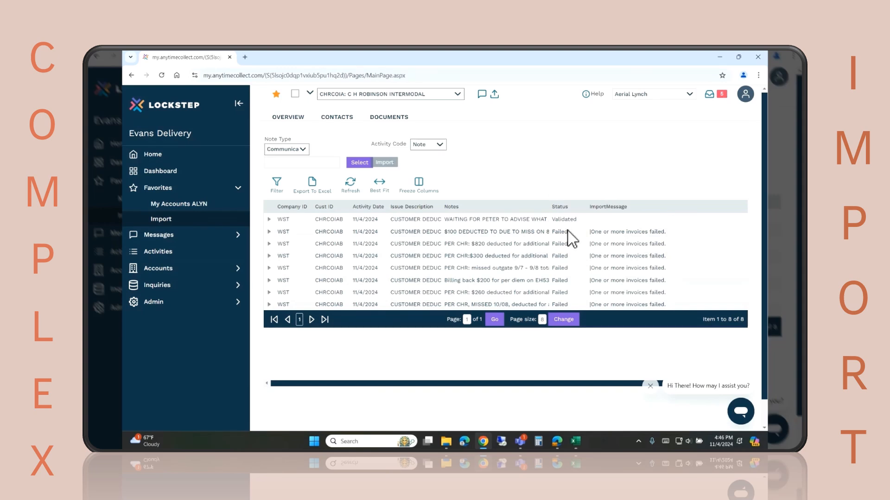
# Examine the invoice-level import messages of the first two failed rows.
pyautogui.click(269, 233)
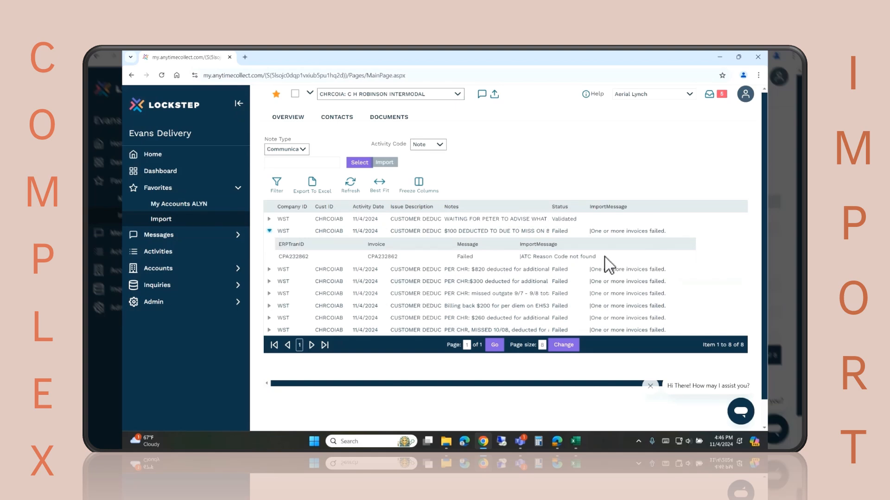
pyautogui.click(269, 270)
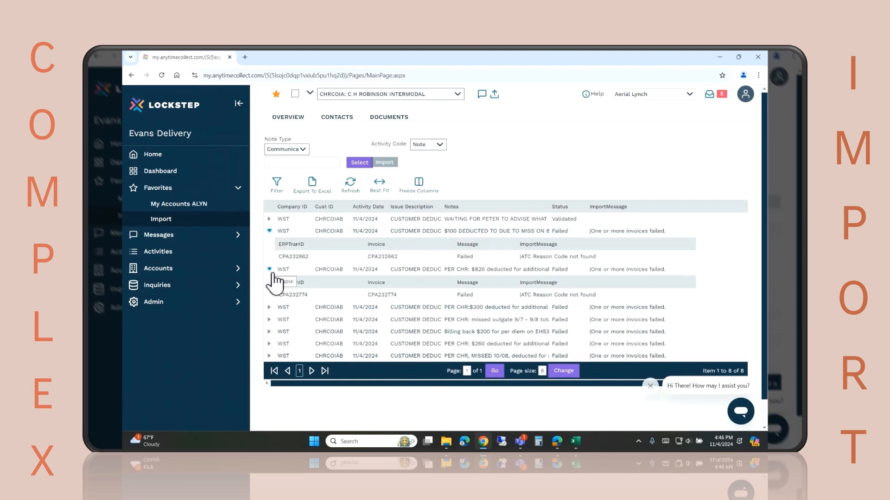
# In the Webinar Complex Import 11-04-24 workbook, change DisputeCode in row 3 to CUSTOMER DEDUCTION, fill it down to row 9 and save.
pyautogui.moveTo(575, 441)
pyautogui.moveTo(616, 405)
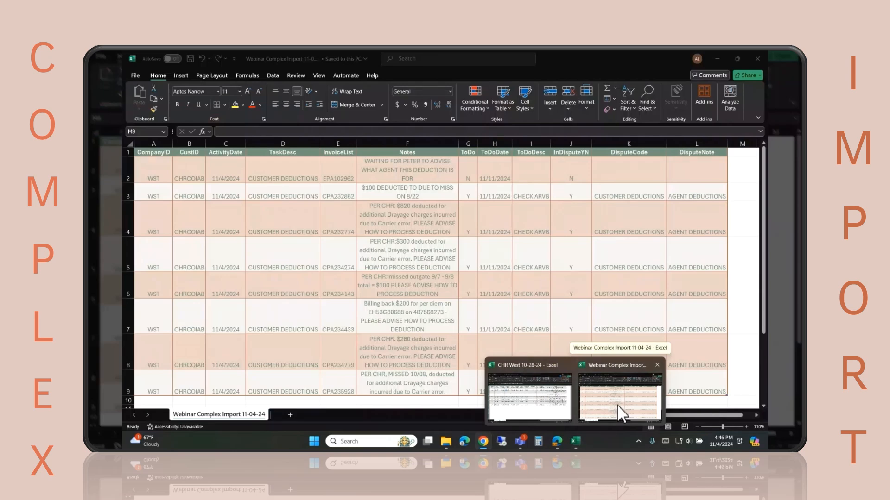
pyautogui.click(619, 411)
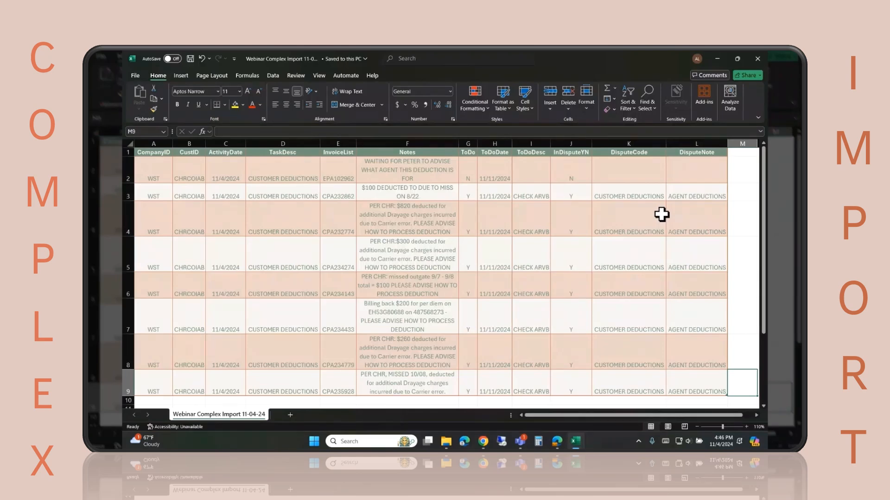
pyautogui.click(663, 195)
pyautogui.doubleClick(664, 195)
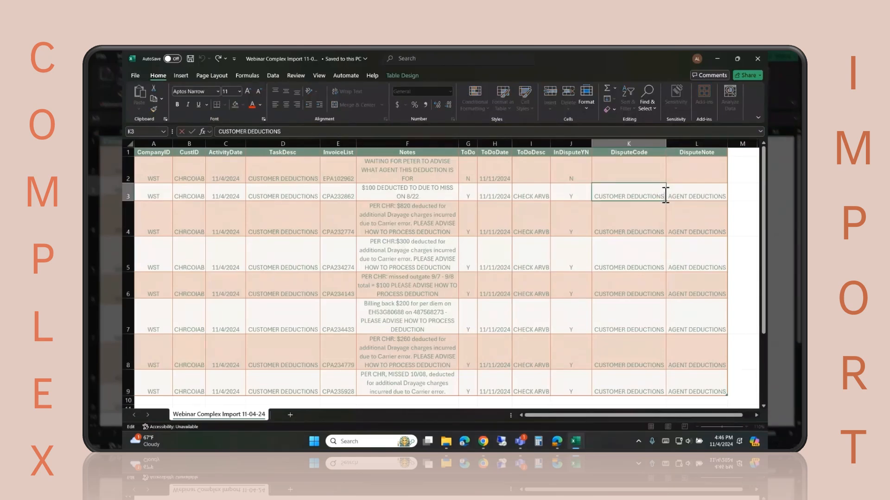
pyautogui.press('BackSpace')
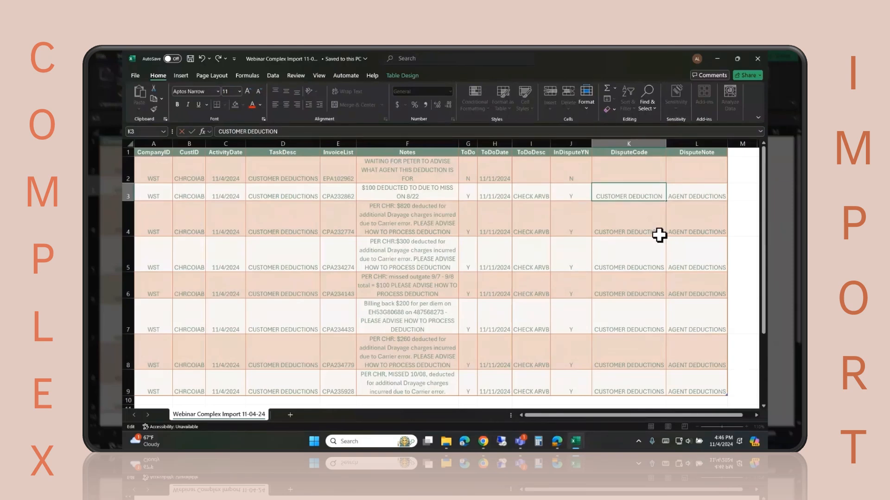
pyautogui.hotkey('ctrl', 'Return')
pyautogui.moveTo(666, 201); pyautogui.dragTo(671, 388)
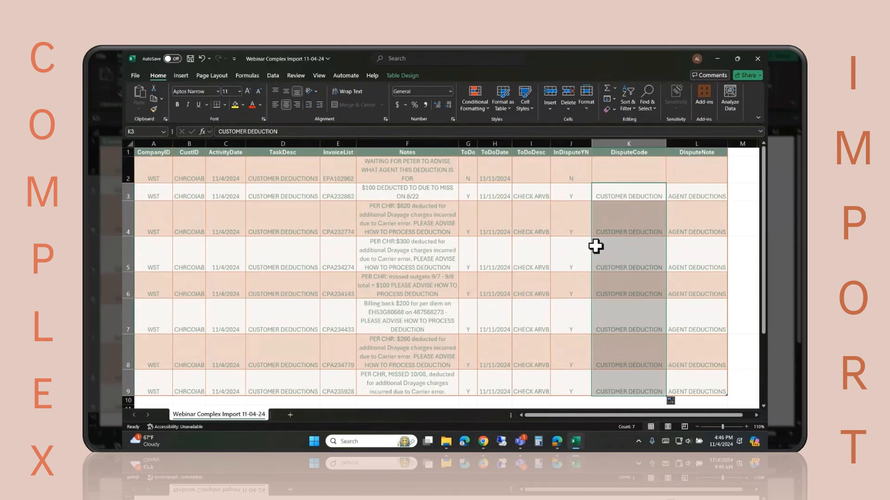
pyautogui.click(191, 60)
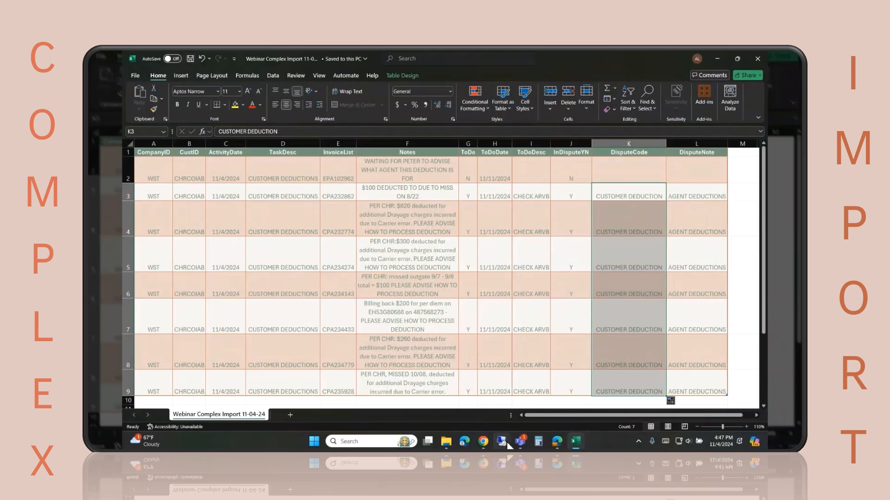
# Return to Lockstep, reload the corrected Webinar Complex Import 11-04-24 file and import its records.
pyautogui.click(483, 441)
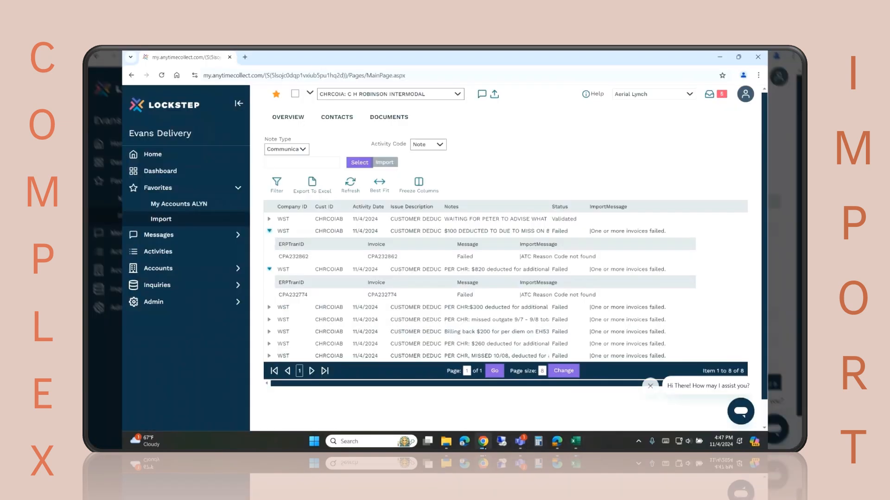
pyautogui.click(360, 163)
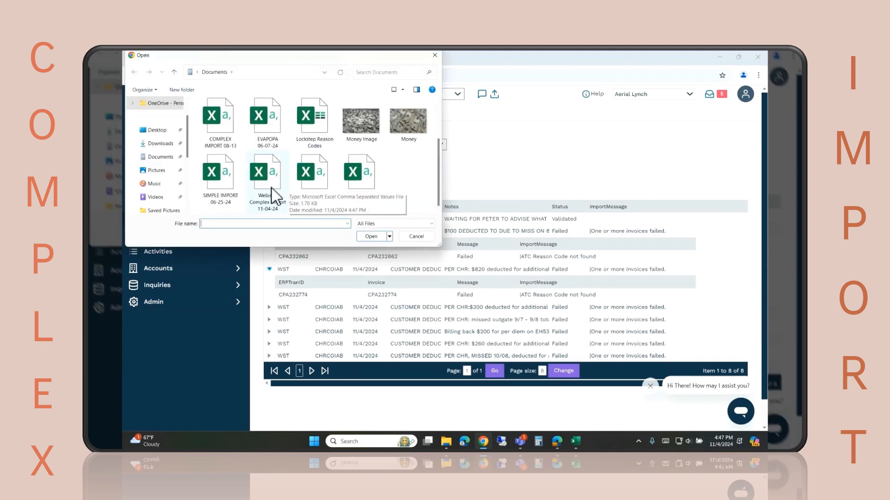
pyautogui.click(268, 181)
pyautogui.click(370, 236)
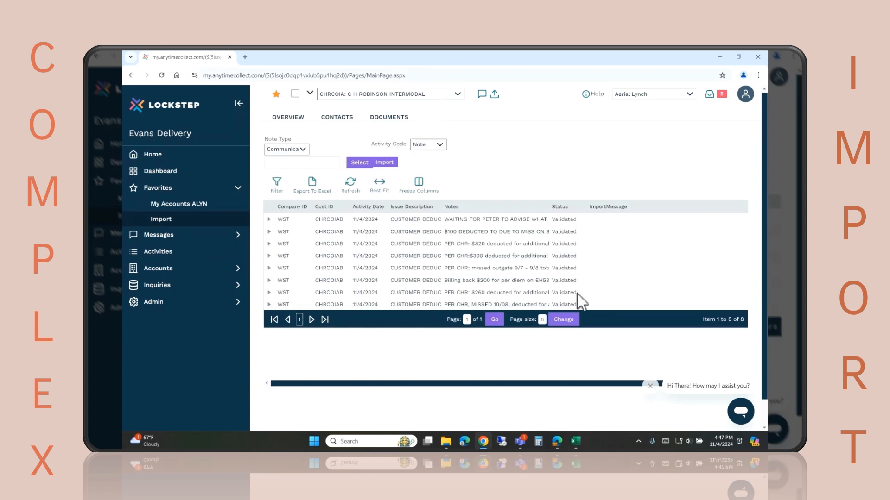
pyautogui.click(384, 163)
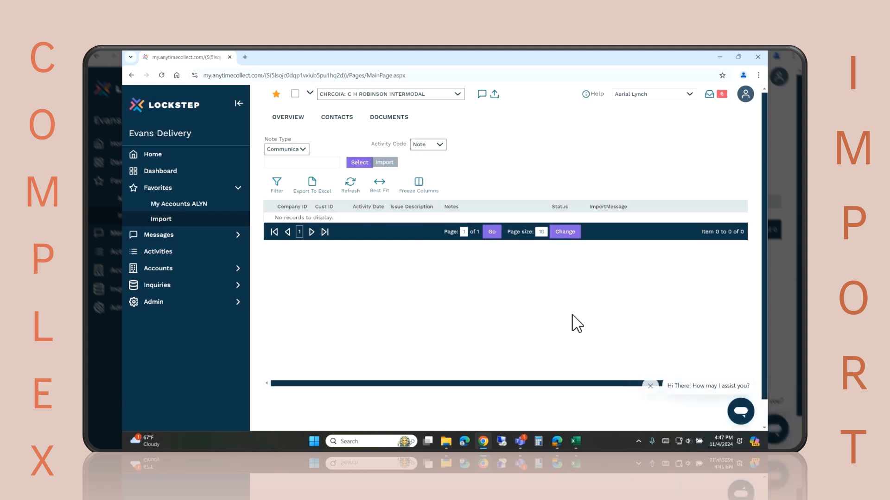
# Open the CH Robinson account of company WST and examine its CUSTOMER DEDUCTIONS entries under Activities.
pyautogui.click(407, 95)
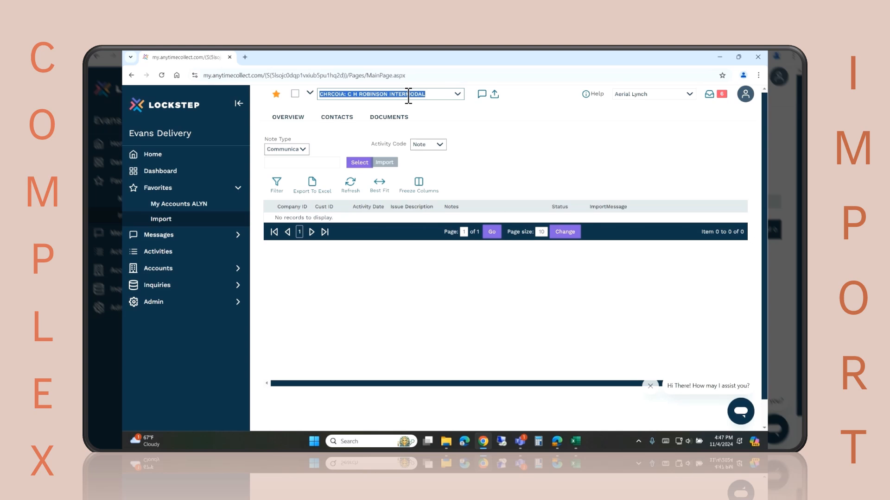
pyautogui.write('CHRCOIAB')
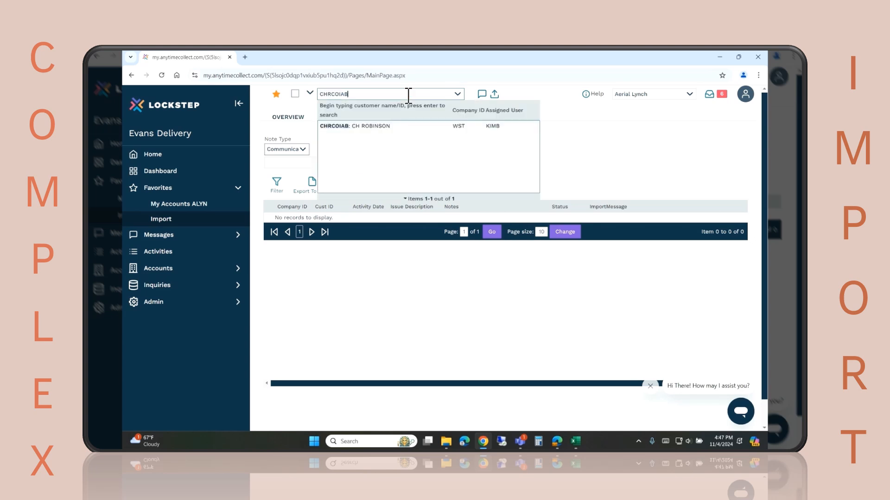
pyautogui.click(403, 125)
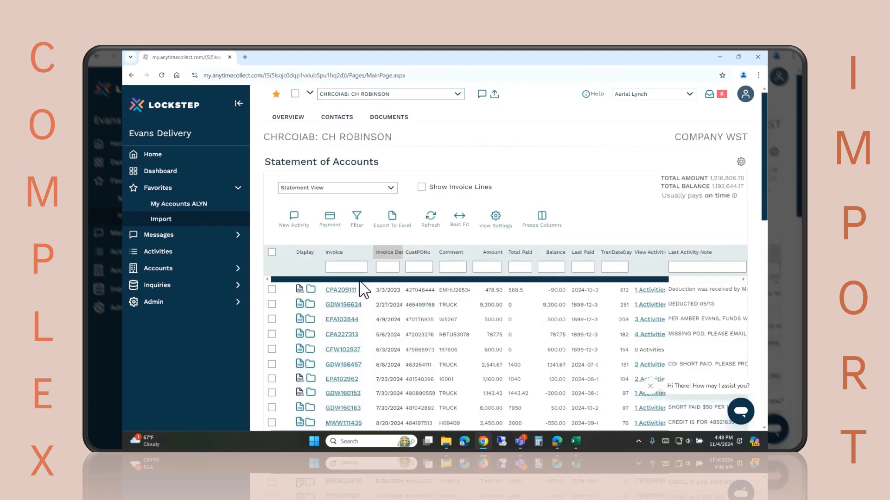
pyautogui.scroll(-3, 365, 290)
pyautogui.scroll(-2, 368, 280)
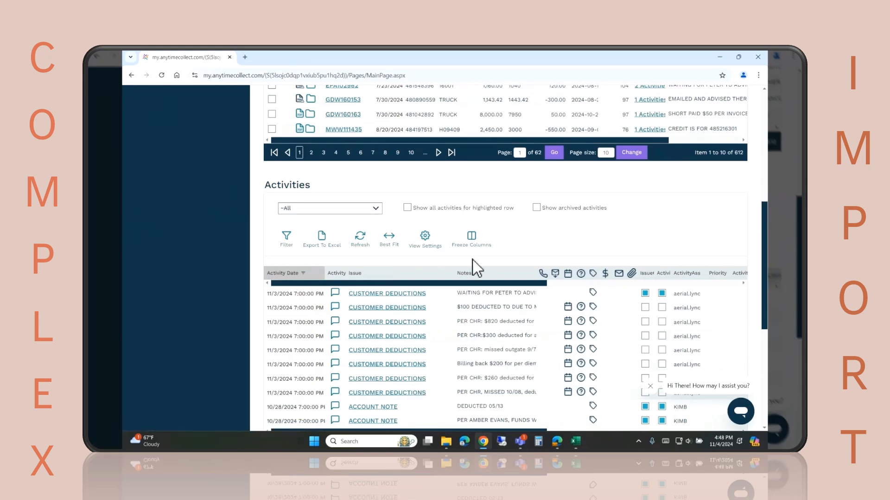
pyautogui.scroll(-1, 524, 239)
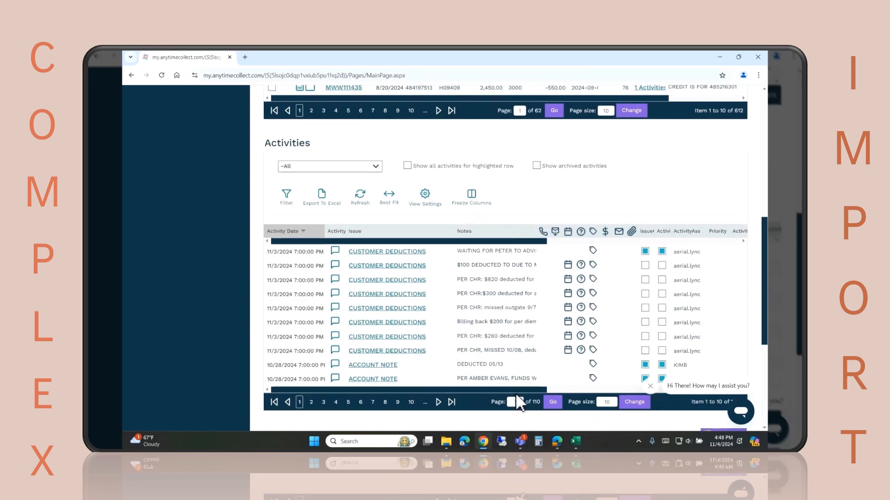
# Check the invoice numbers in the Excel import workbook and return to the Statement of Accounts for CH Robinson in Lockstep.
pyautogui.moveTo(580, 441)
pyautogui.click(602, 398)
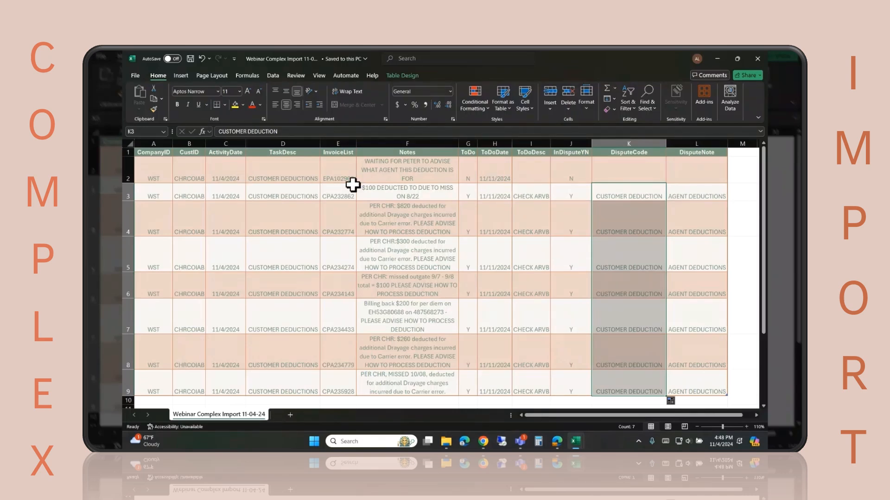
pyautogui.click(483, 441)
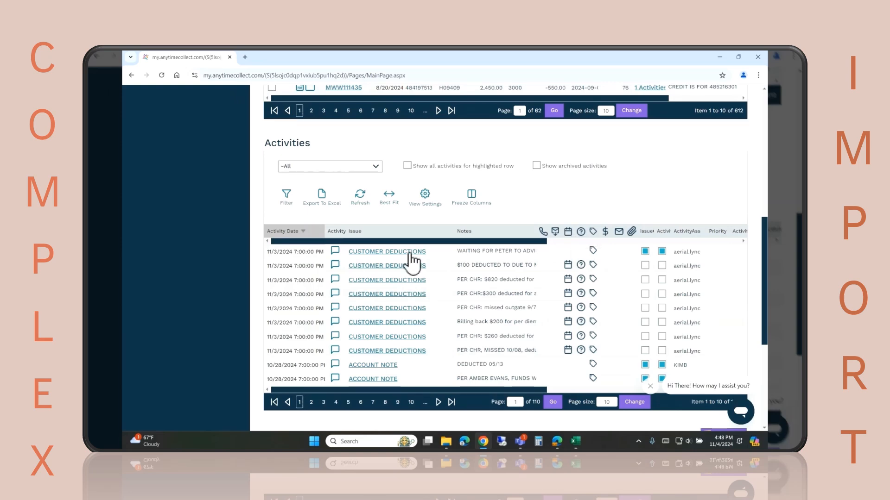
pyautogui.scroll(5, 411, 262)
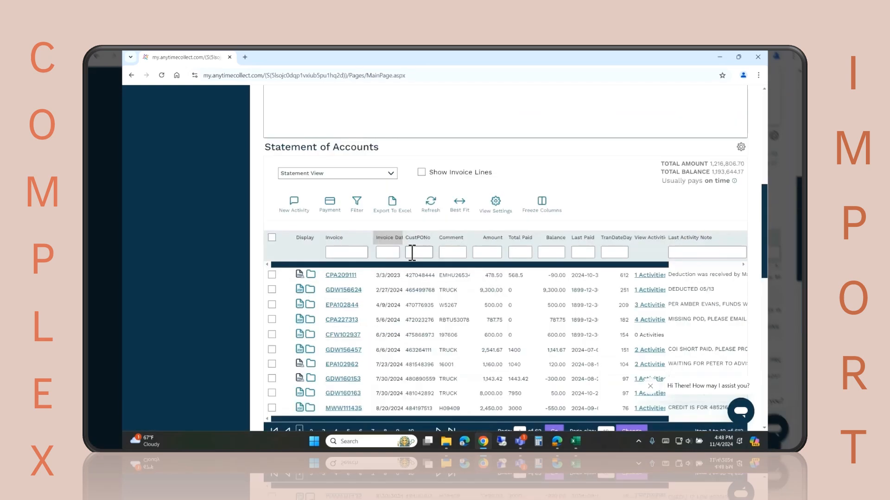
# Review the note and issue status of the open CH Robinson activity, and return to the Activities list below the Statement of Accounts.
pyautogui.scroll(3, 499, 245)
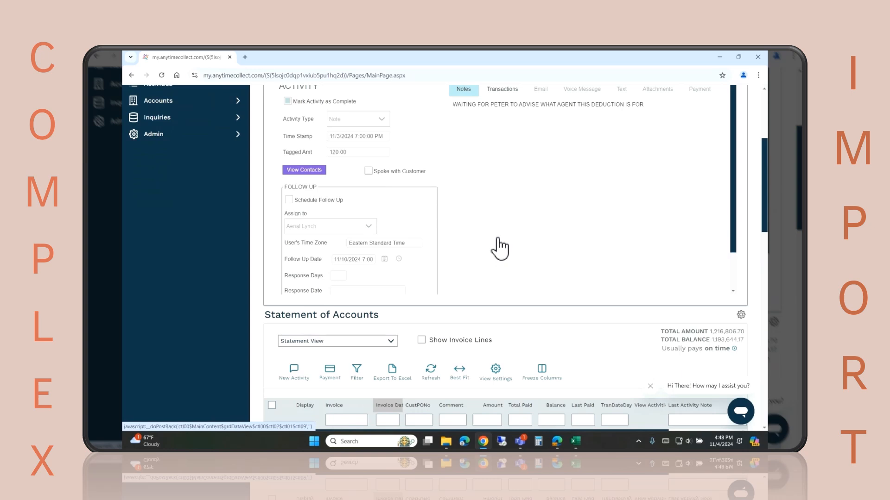
pyautogui.scroll(2, 499, 245)
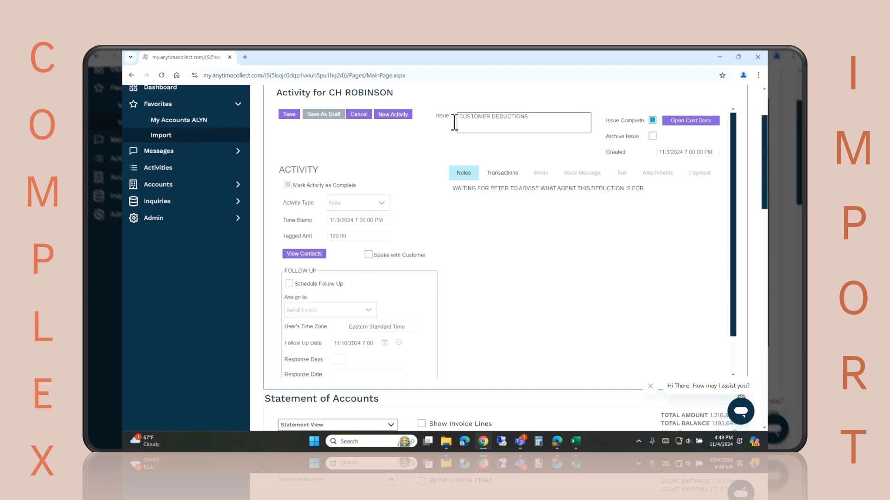
pyautogui.scroll(-1, 459, 259)
pyautogui.scroll(-12, 459, 259)
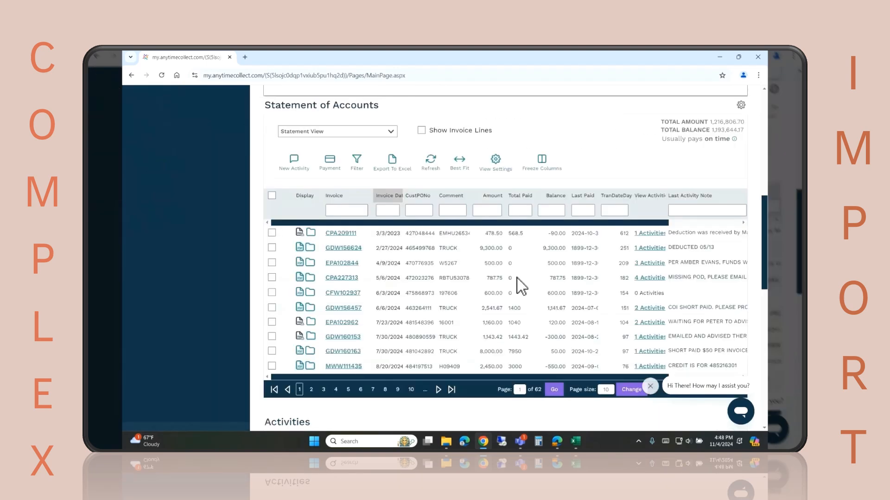
pyautogui.scroll(-1, 524, 284)
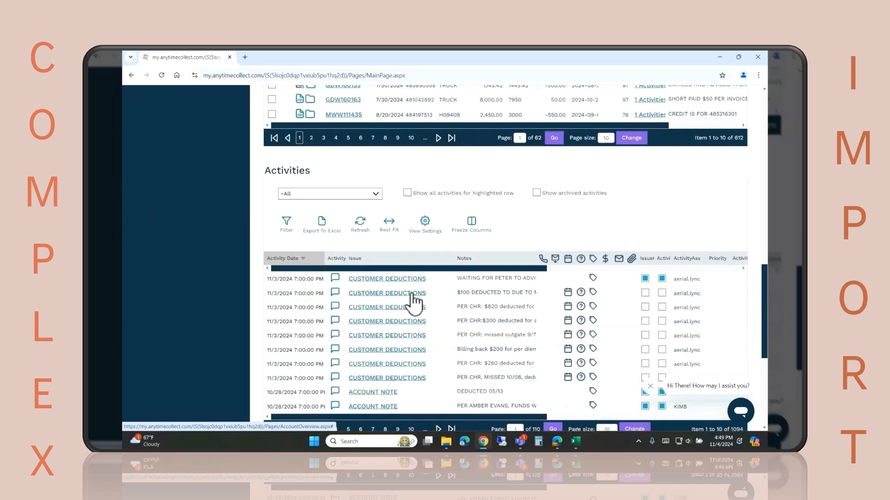
# Open the CUSTOMER DEDUCTIONS activity about the $100 deduction, compare its follow-up with the Webinar Complex Import 11-04-24 workbook, and return to Lockstep.
pyautogui.scroll(4, 414, 304)
pyautogui.scroll(10, 423, 277)
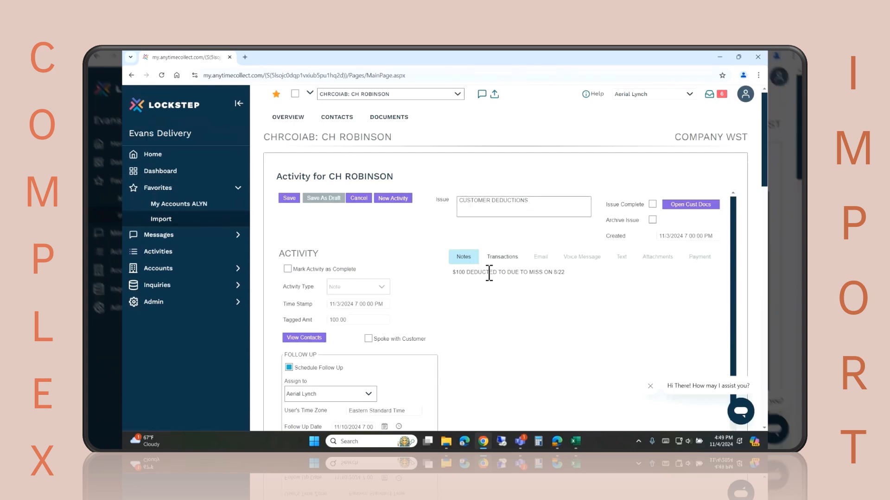
pyautogui.scroll(-1, 342, 353)
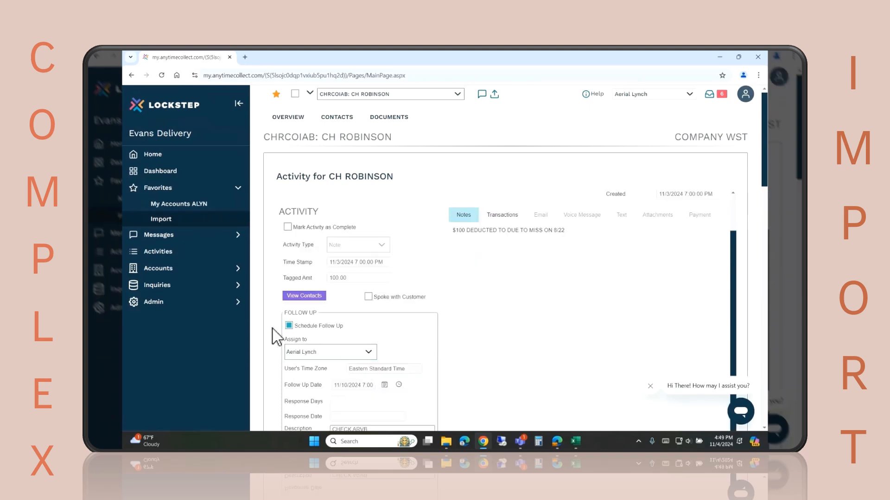
pyautogui.moveTo(579, 447)
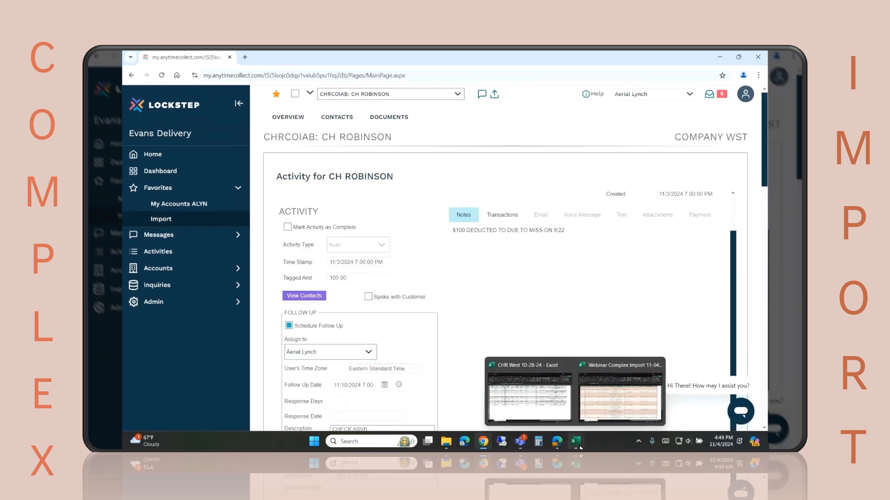
pyautogui.click(620, 397)
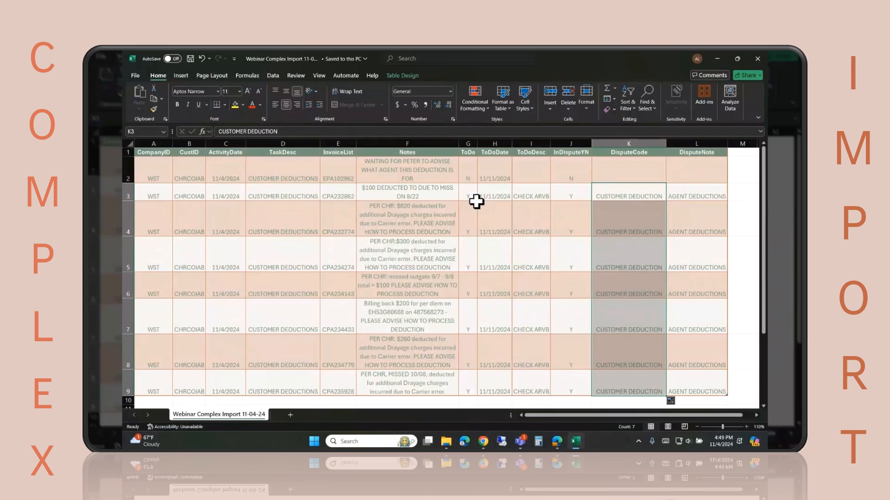
pyautogui.moveTo(576, 444)
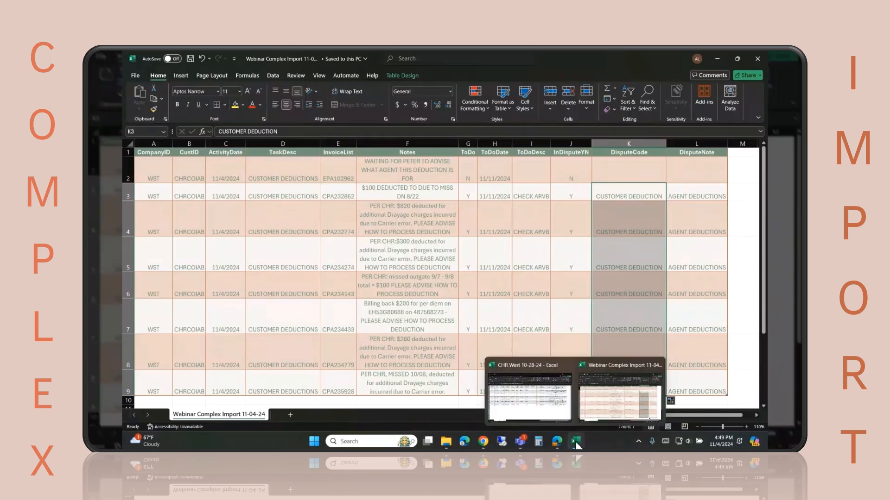
pyautogui.click(485, 443)
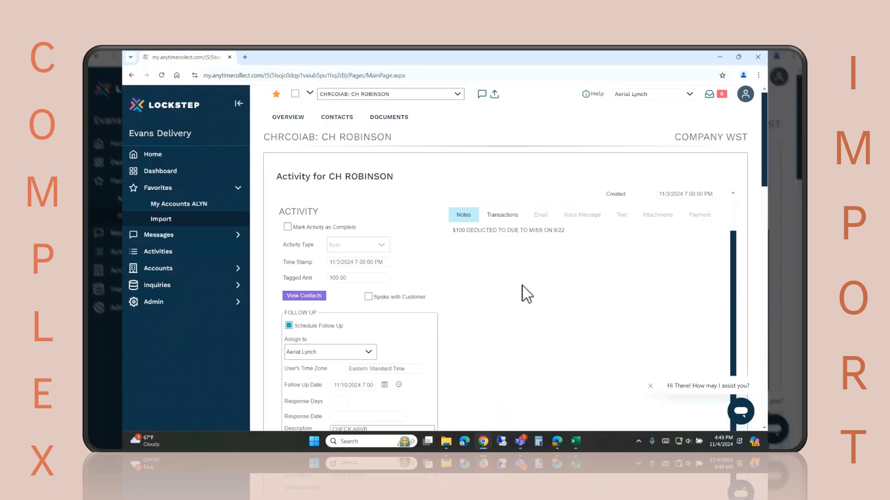
# Review the activity's tagged transactions and the dispute details of invoice CPA232862, and compare them with the Webinar Complex Import 11-04-24 workbook in Excel.
pyautogui.click(519, 217)
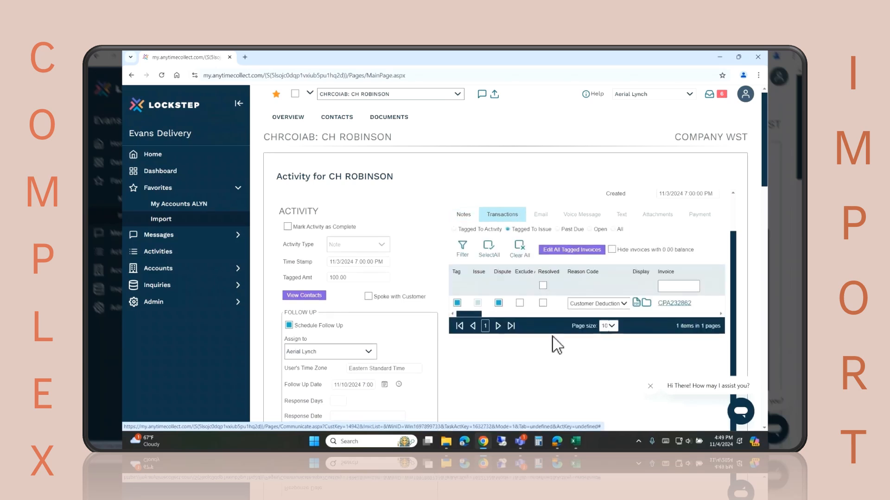
pyautogui.click(498, 303)
pyautogui.scroll(-1, 693, 271)
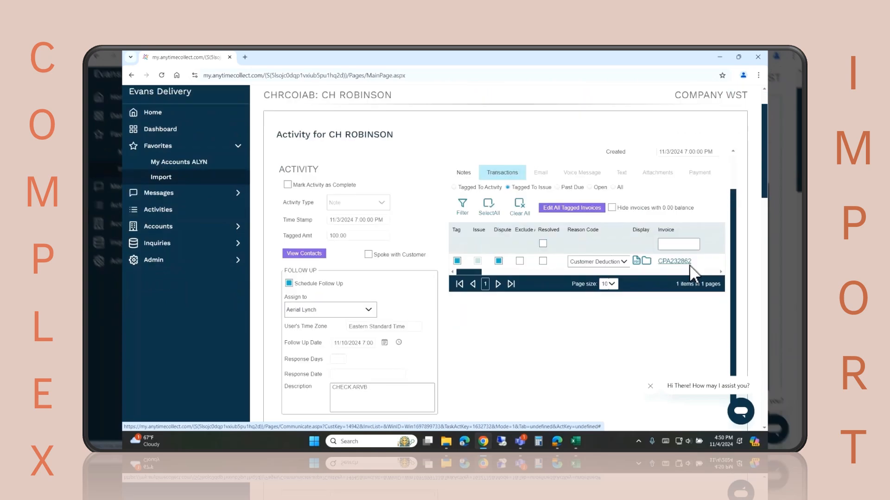
pyautogui.click(678, 261)
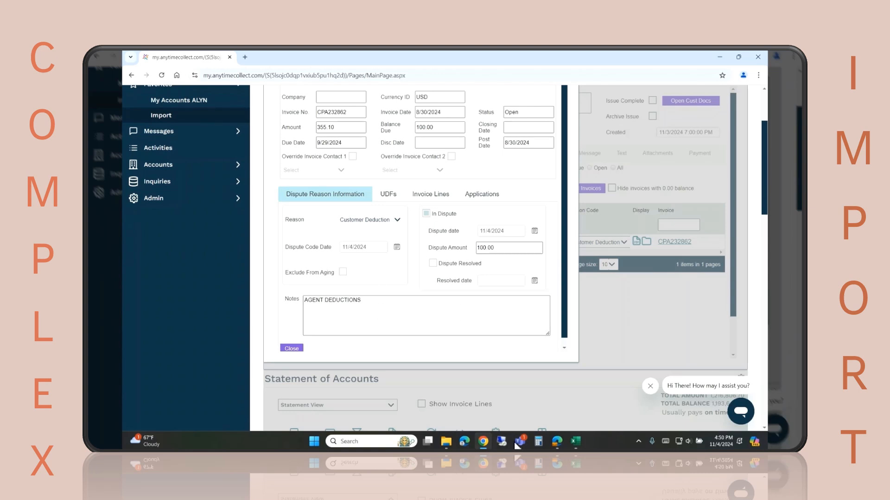
pyautogui.click(576, 441)
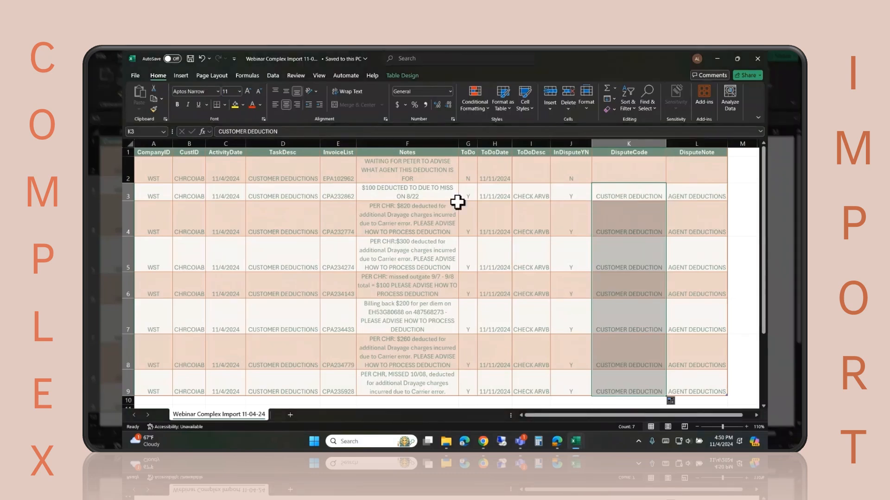
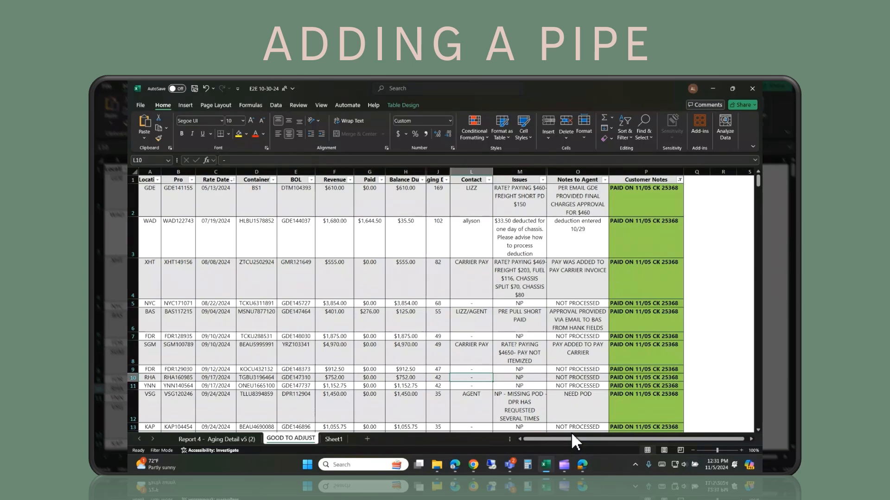
# Look through the Pro invoice numbers from B2 down on the GOOD TO ADJUST sheet of the E2E 10-30-24 workbook.
pyautogui.click(297, 204)
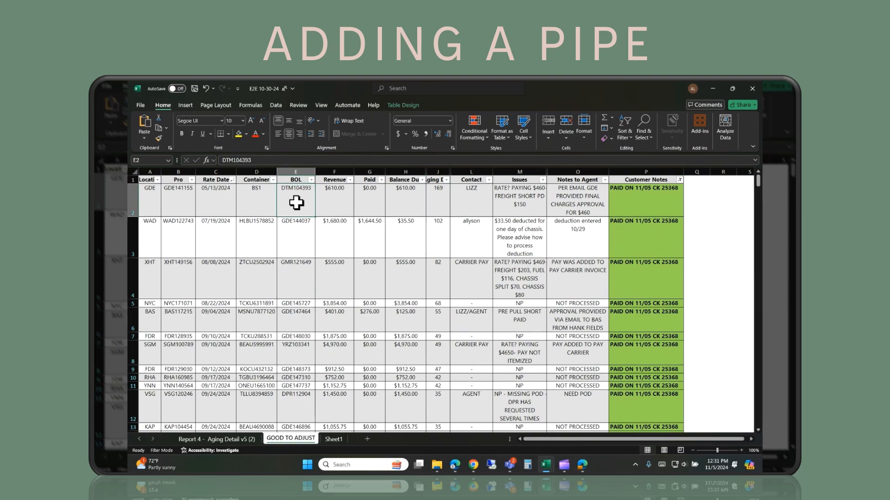
pyautogui.moveTo(191, 192); pyautogui.dragTo(190, 432)
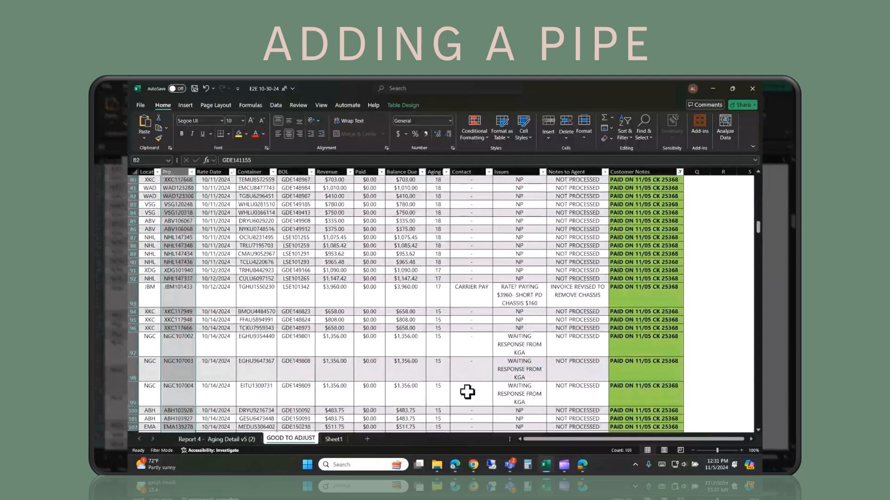
pyautogui.moveTo(758, 230); pyautogui.dragTo(759, 181)
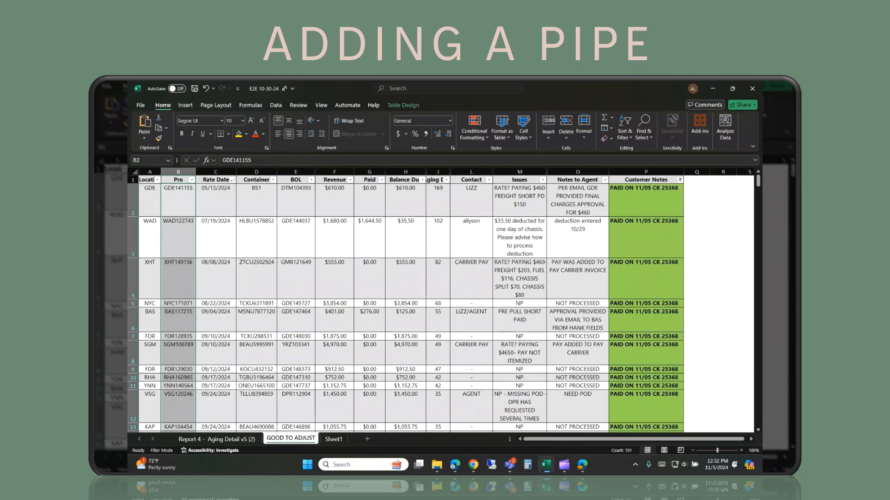
# Switch to the Webinar Complex Import 11-04-24 workbook and insert the TEXTJOIN function in InvoiceList cell E2.
pyautogui.moveTo(540, 457)
pyautogui.click(531, 438)
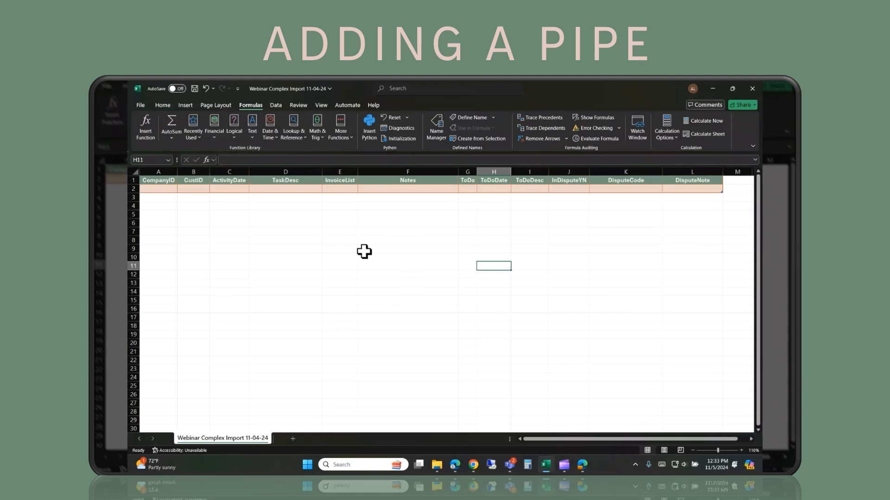
pyautogui.click(340, 189)
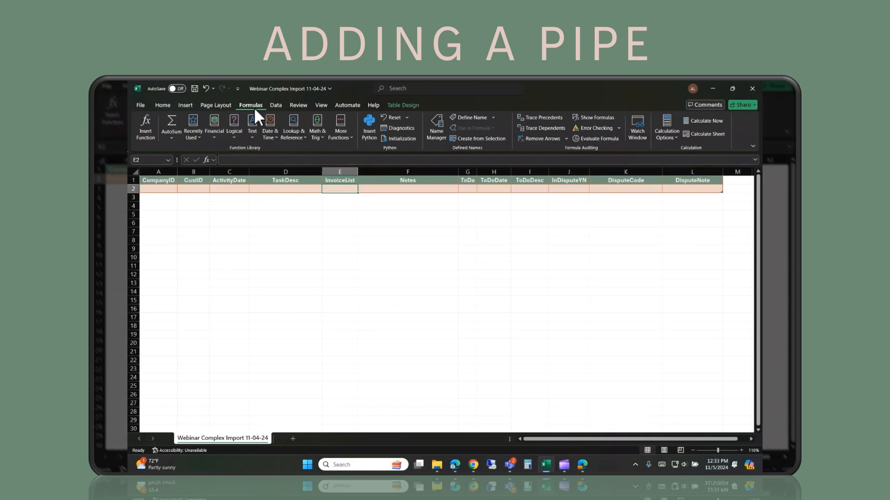
pyautogui.click(252, 139)
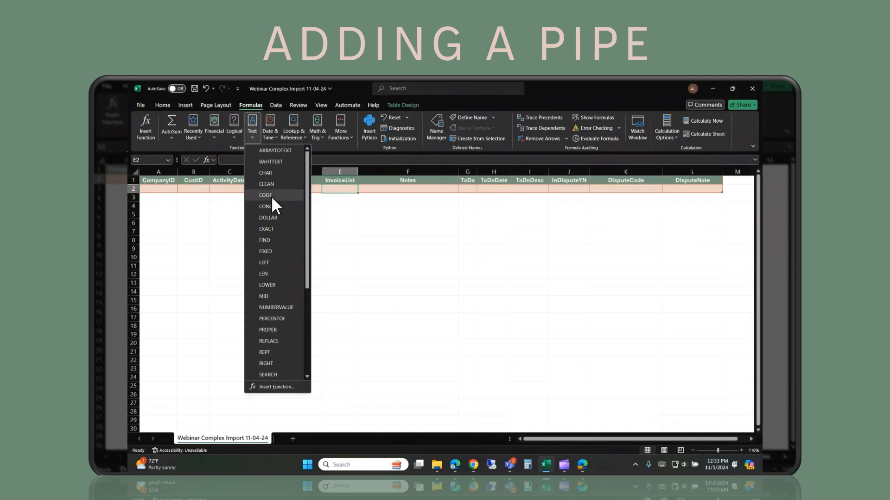
pyautogui.scroll(-1, 272, 200)
pyautogui.scroll(-2, 260, 268)
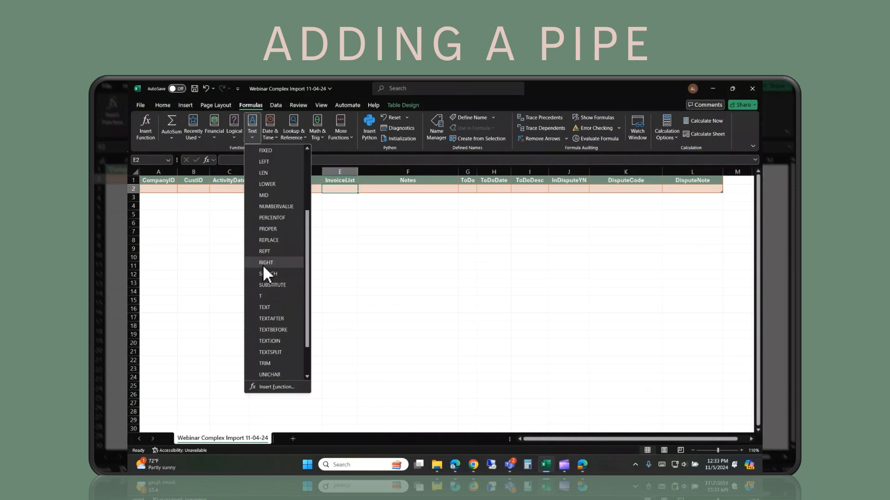
pyautogui.scroll(-2, 263, 268)
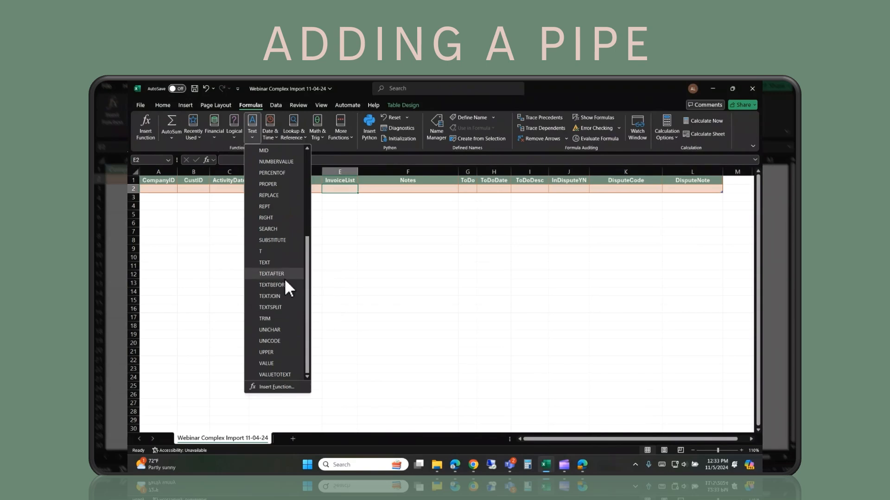
pyautogui.click(263, 299)
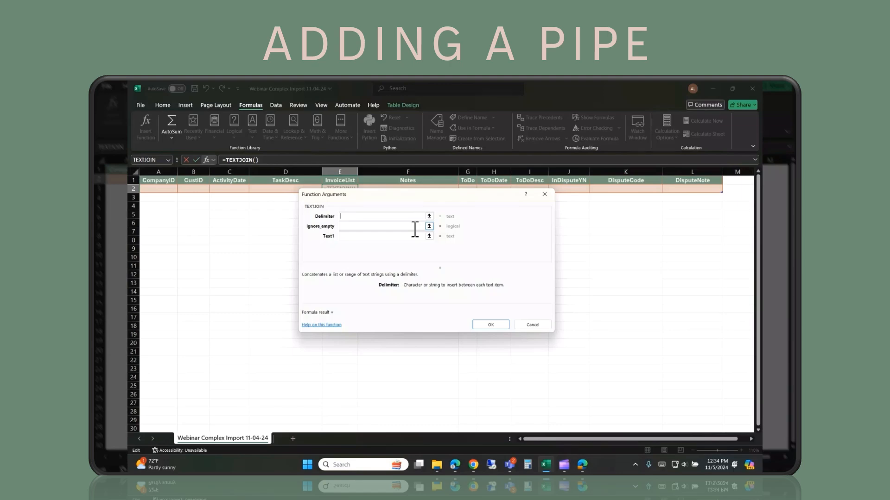
# Set the TEXTJOIN delimiter to "|" and Ignore_empty to TRUE.
pyautogui.write('"|"')
pyautogui.click(351, 227)
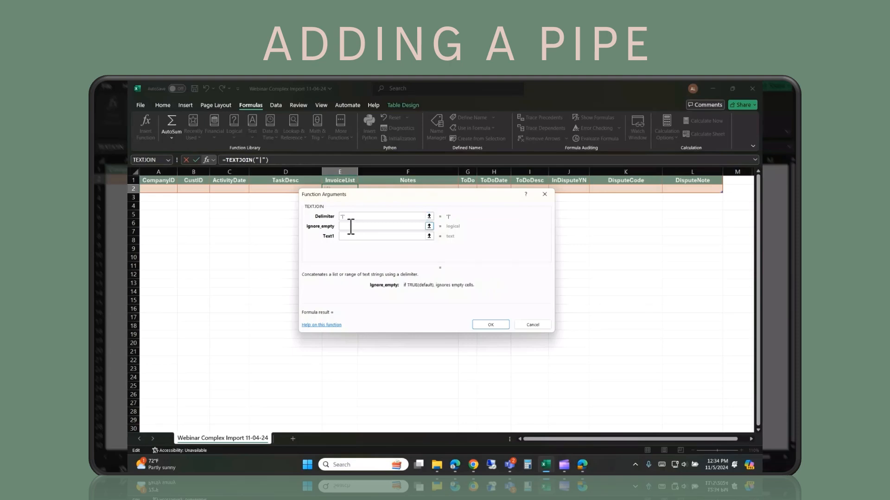
pyautogui.write('TRUE')
# Use the Pro column range B2:B540 of the E2E 10-30-24 workbook's GOOD TO ADJUST sheet as Text1 and complete the TEXTJOIN formula.
pyautogui.click(355, 236)
pyautogui.click(355, 238)
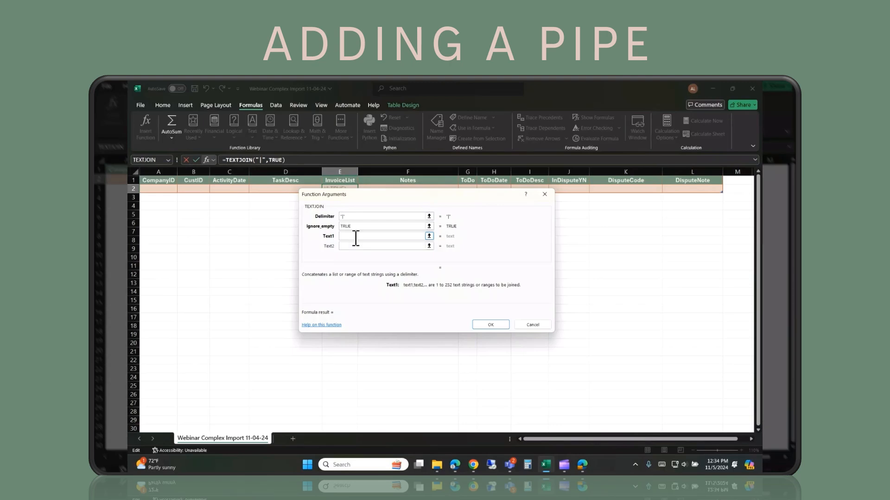
pyautogui.moveTo(546, 465)
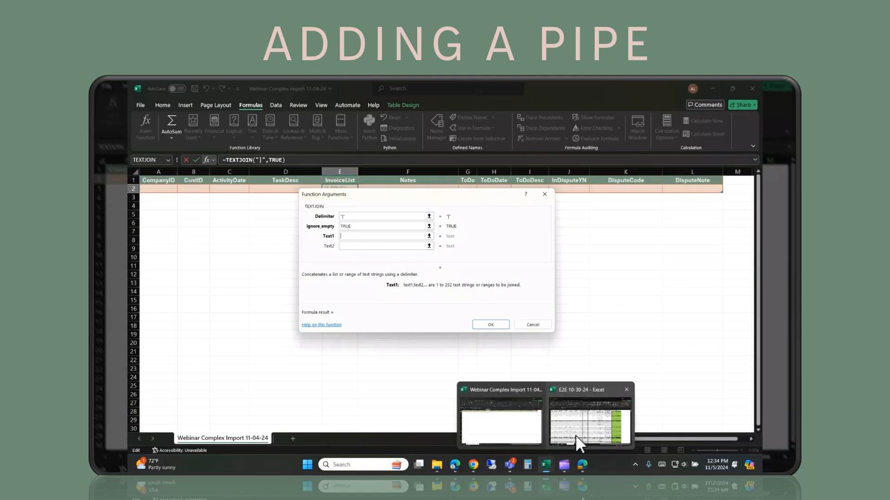
pyautogui.click(576, 436)
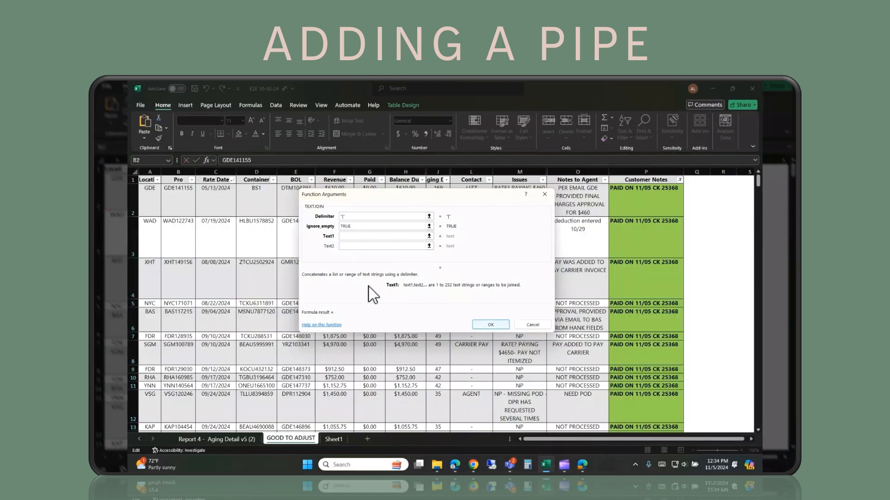
pyautogui.click(184, 198)
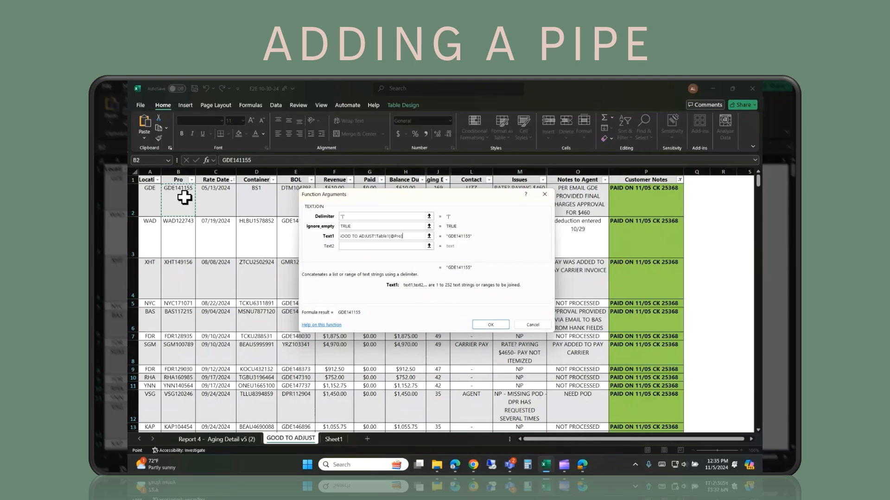
pyautogui.hotkey('ctrl', 'shift', 'Down')
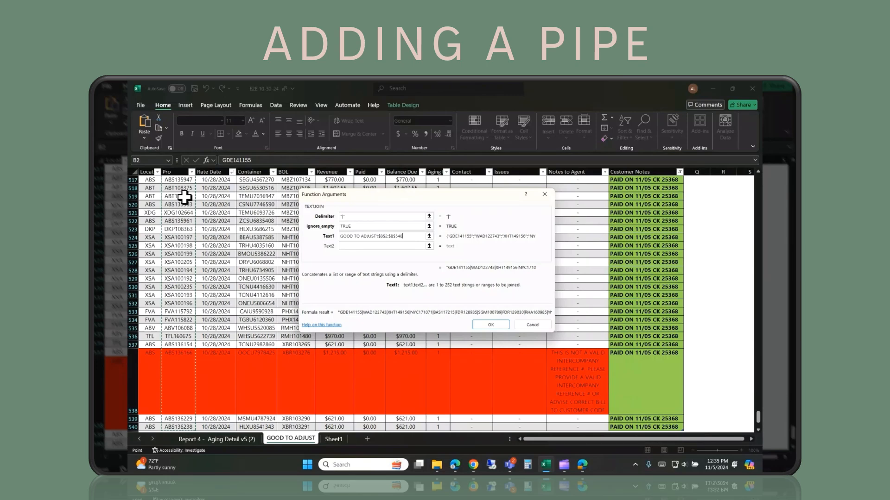
pyautogui.click(486, 323)
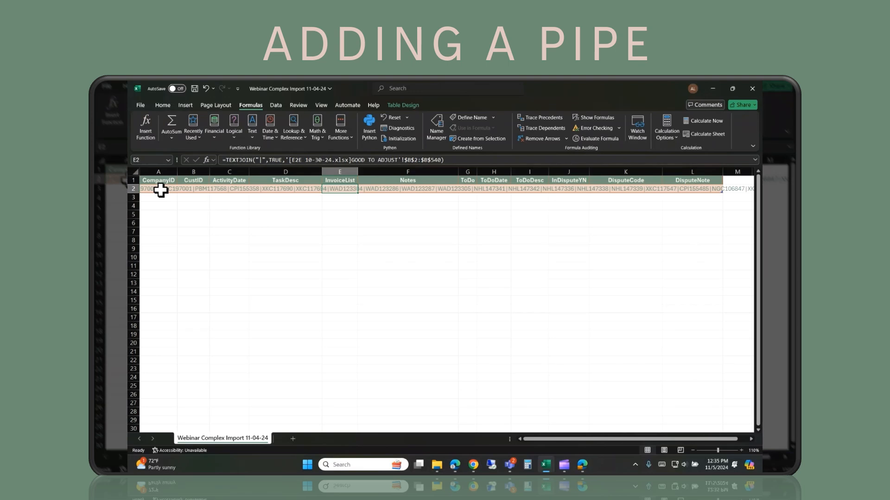
# Fill row 2 of the import sheet with CompanyID EVA and the customer's ID under CustID.
pyautogui.click(160, 190)
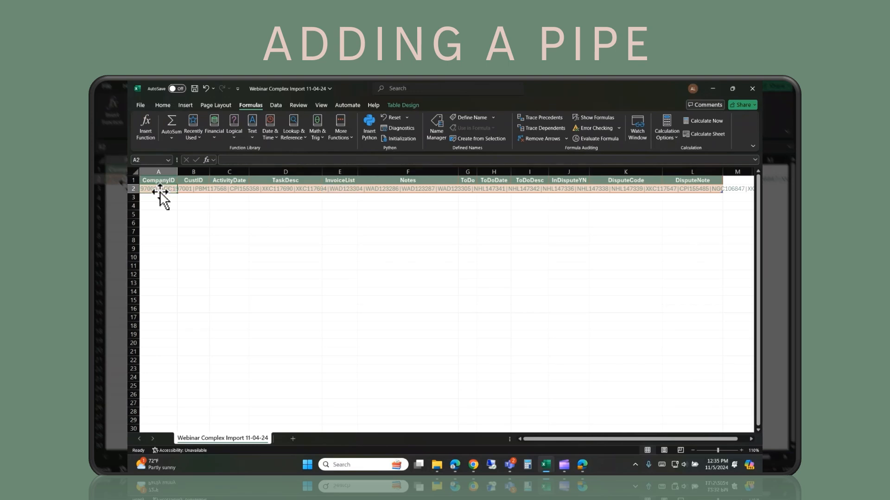
pyautogui.write('EV')
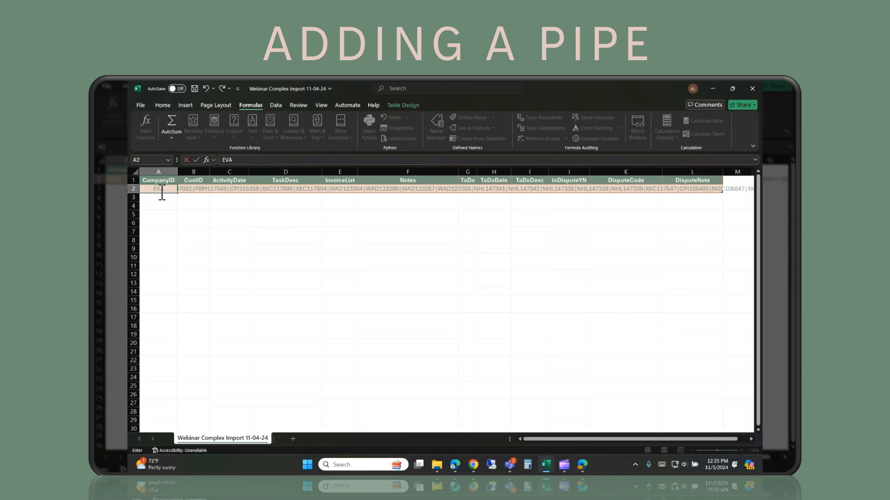
pyautogui.write('A')
pyautogui.press('Tab')
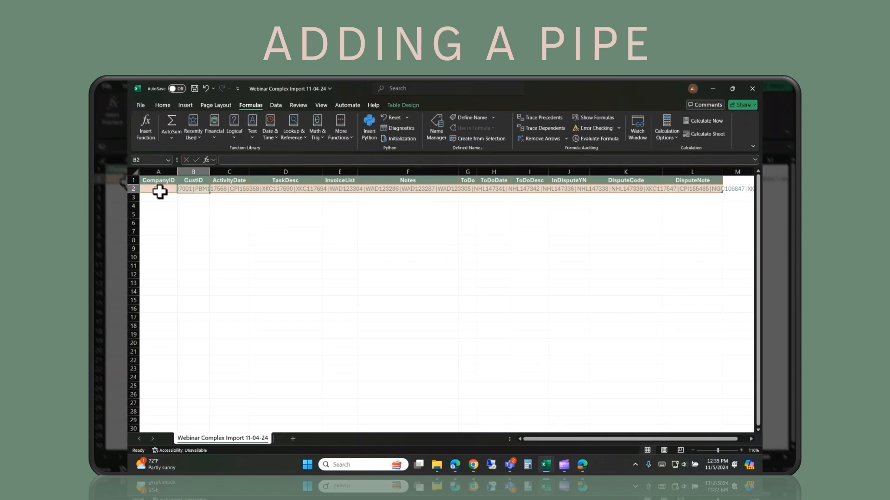
pyautogui.write('E')
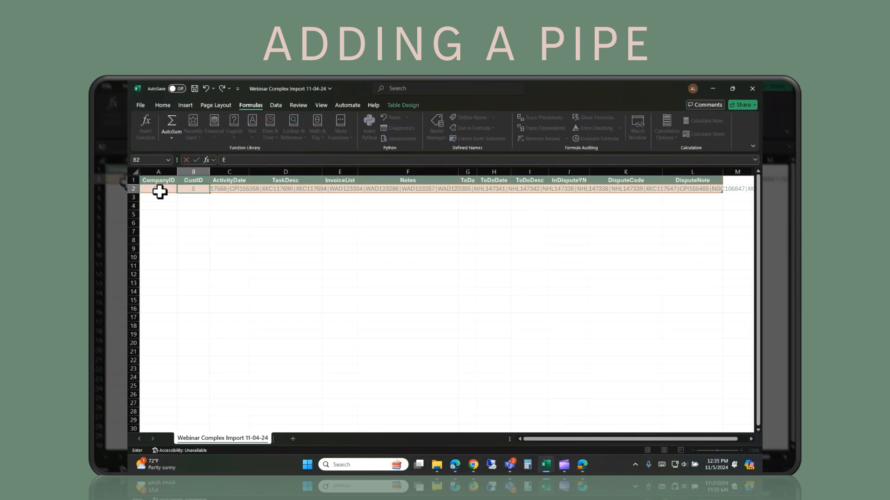
pyautogui.write('VAPOPA')
pyautogui.press('Tab')
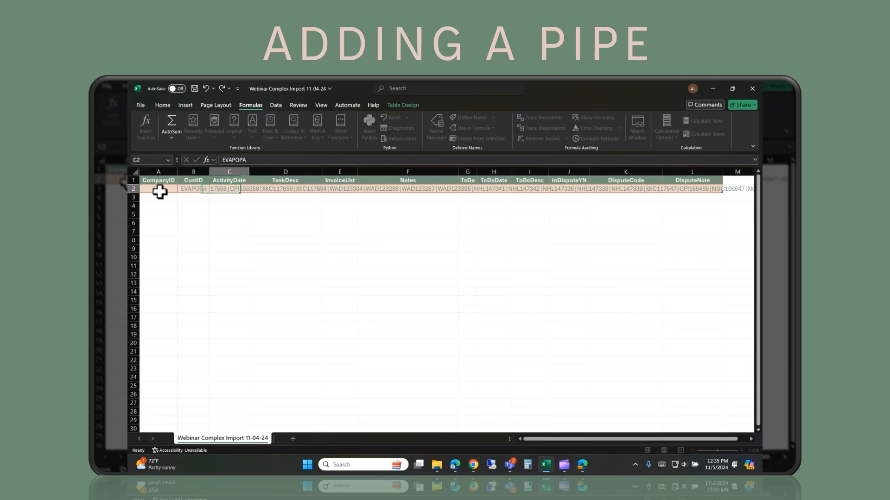
# Enter 11/5/24 as the ActivityDate and PROMISE TO PAY as the TaskDesc in row 2.
pyautogui.write('1')
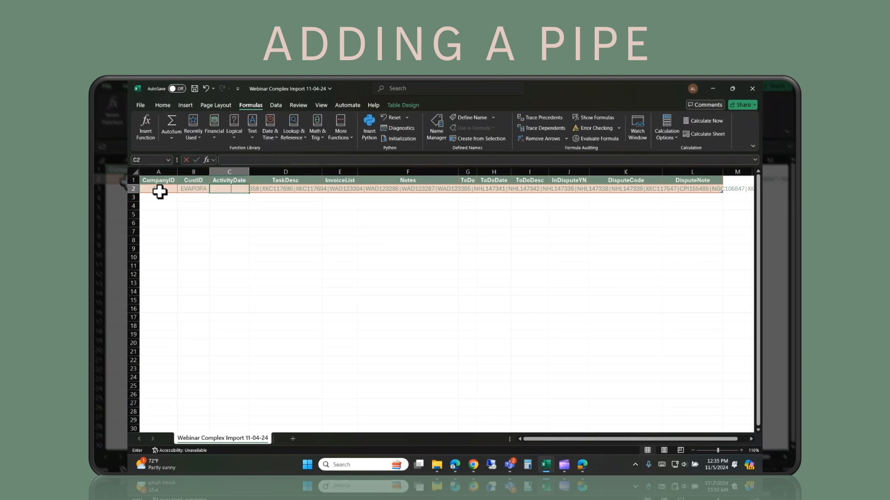
pyautogui.write('1/5/2')
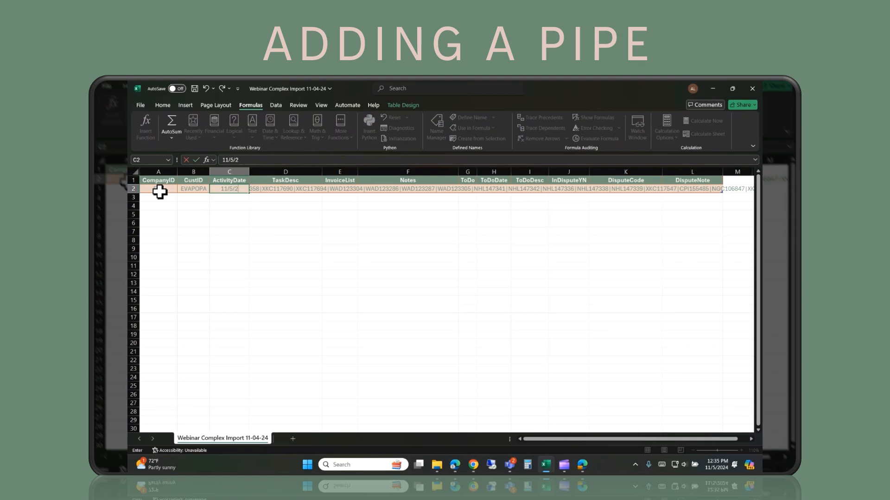
pyautogui.write('4')
pyautogui.press('Tab')
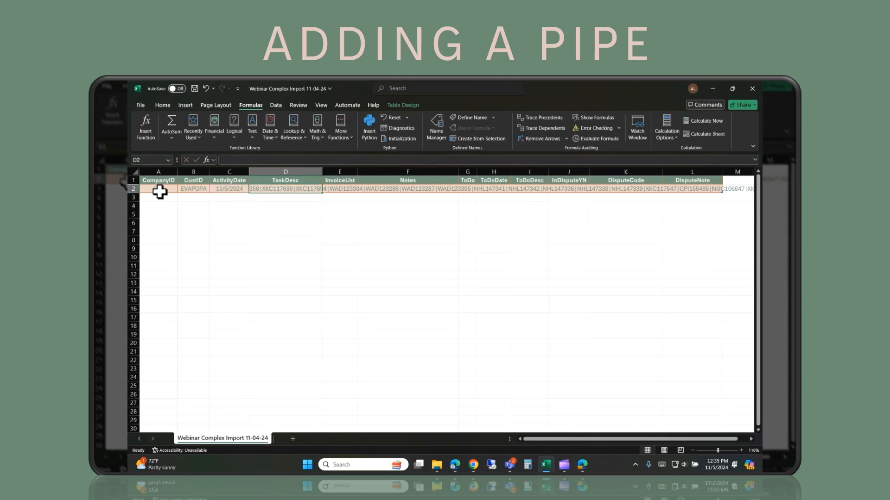
pyautogui.press('F2')
pyautogui.write('PROMISE')
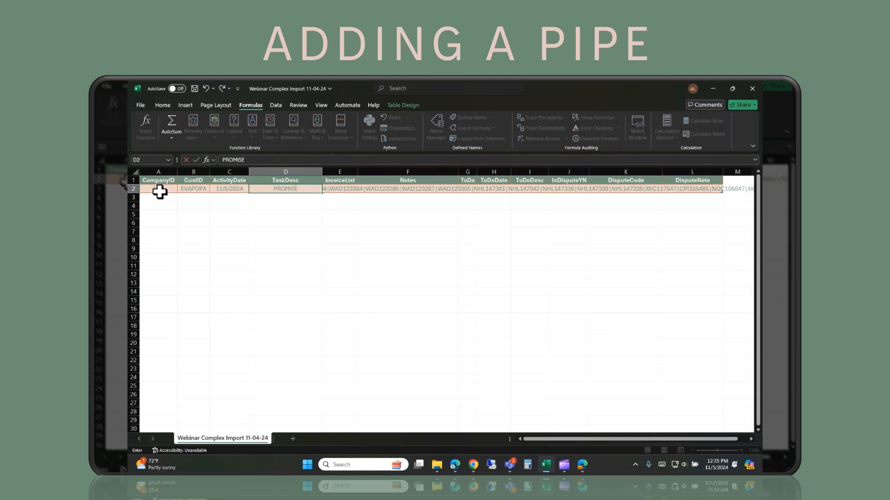
pyautogui.write(' TO PAY')
pyautogui.press('Tab')
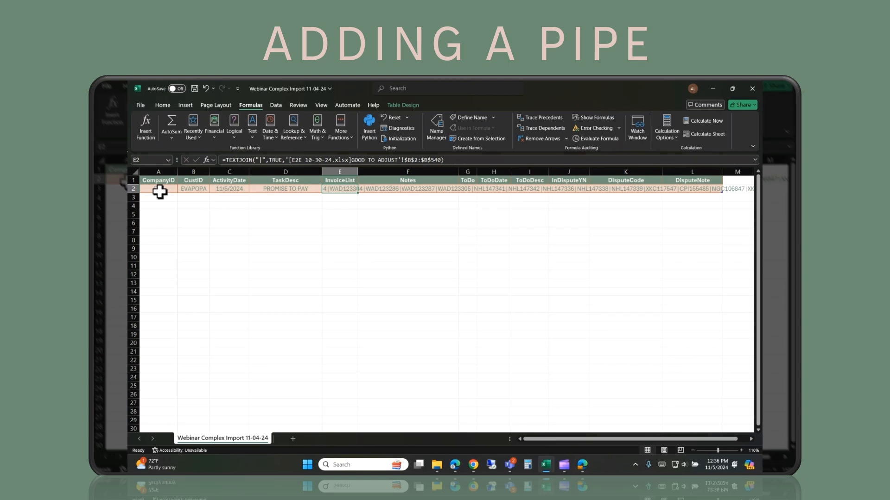
# Switch to the E2E 10-30-24 workbook and copy the Customer Notes column from P2 down on the GOOD TO ADJUST sheet.
pyautogui.press('Tab')
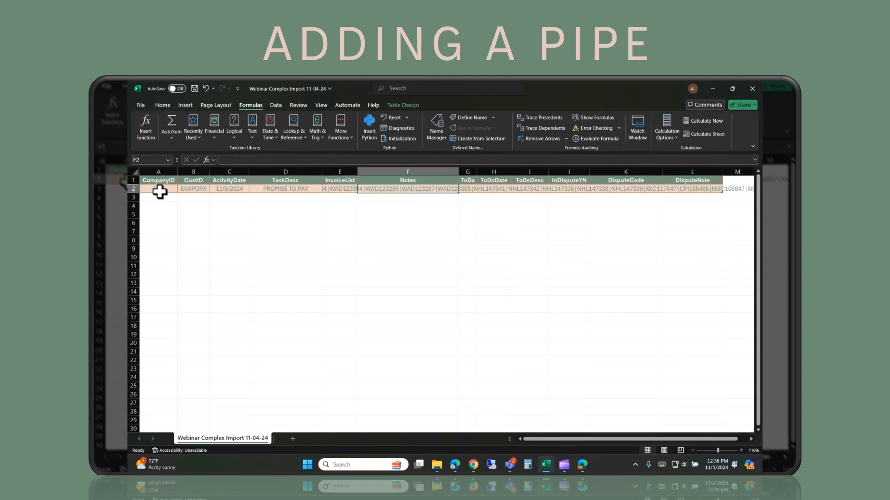
pyautogui.moveTo(551, 466)
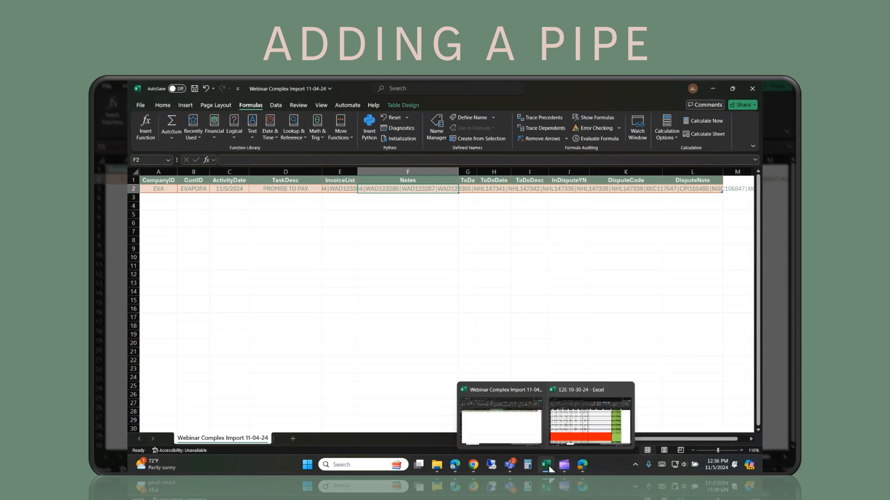
pyautogui.click(586, 438)
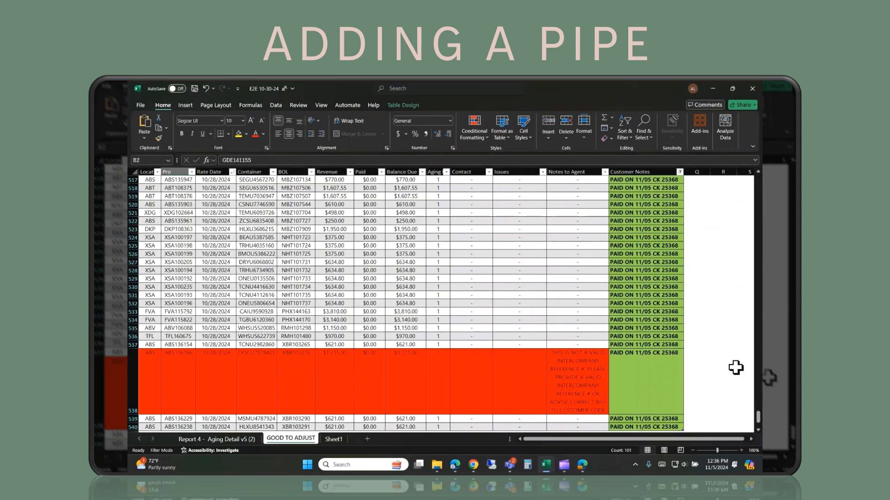
pyautogui.moveTo(758, 417); pyautogui.dragTo(757, 183)
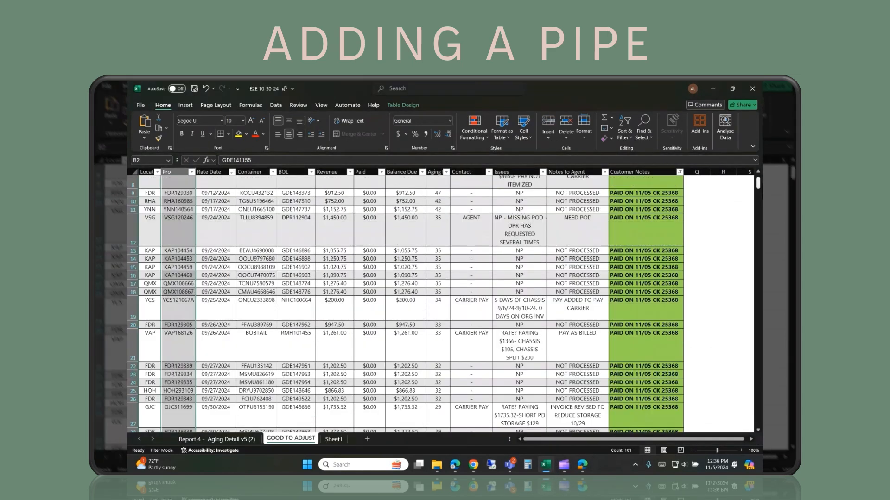
pyautogui.scroll(3, 661, 196)
pyautogui.click(661, 195)
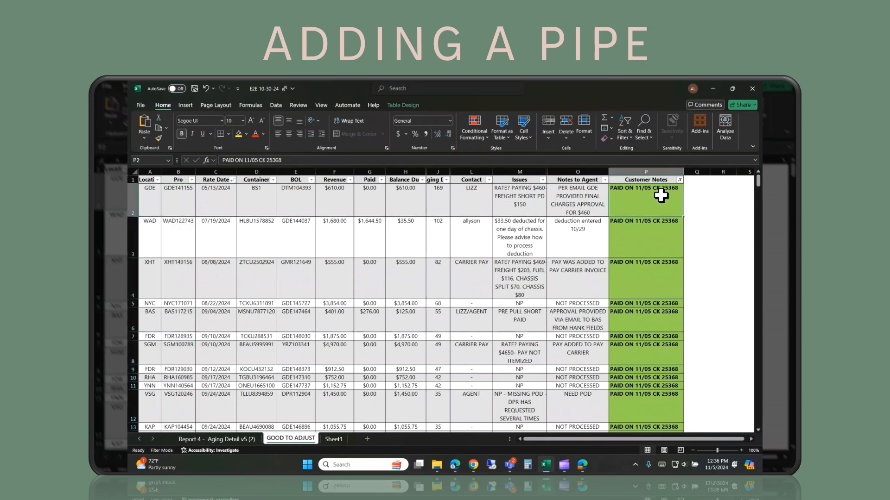
pyautogui.hotkey('ctrl', 'shift', 'Down')
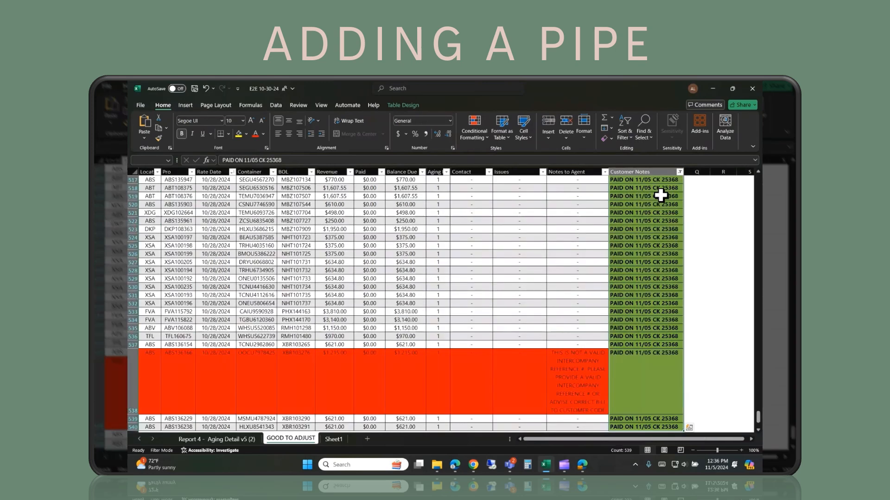
pyautogui.rightClick(661, 195)
pyautogui.click(688, 173)
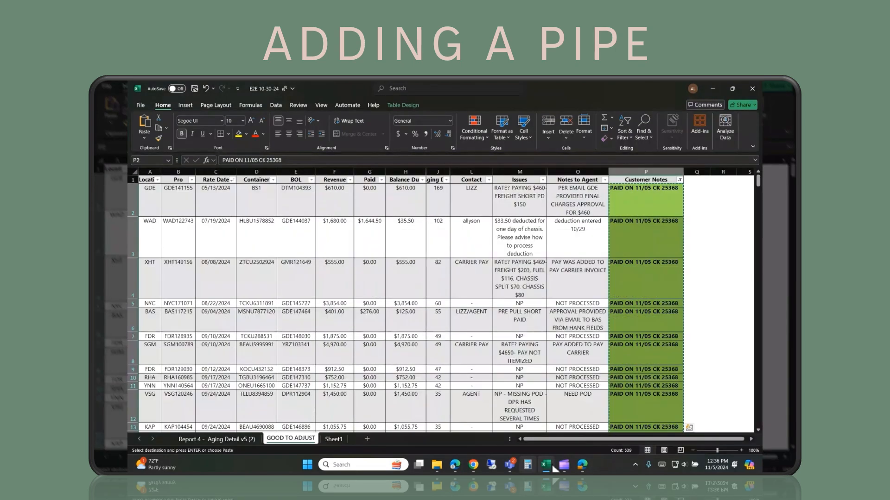
# Try to paste the copied notes as values into Notes cell F2 of the Webinar Complex Import workbook, and undo the paste.
pyautogui.moveTo(548, 464)
pyautogui.click(521, 431)
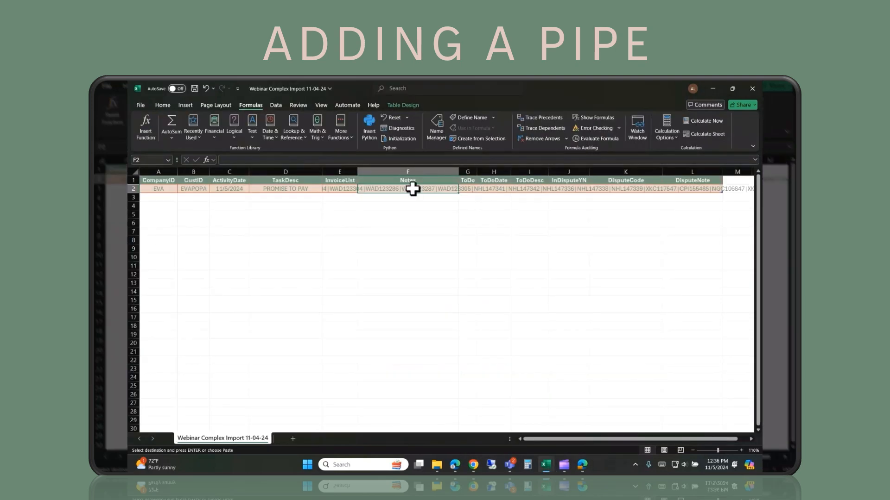
pyautogui.rightClick(412, 189)
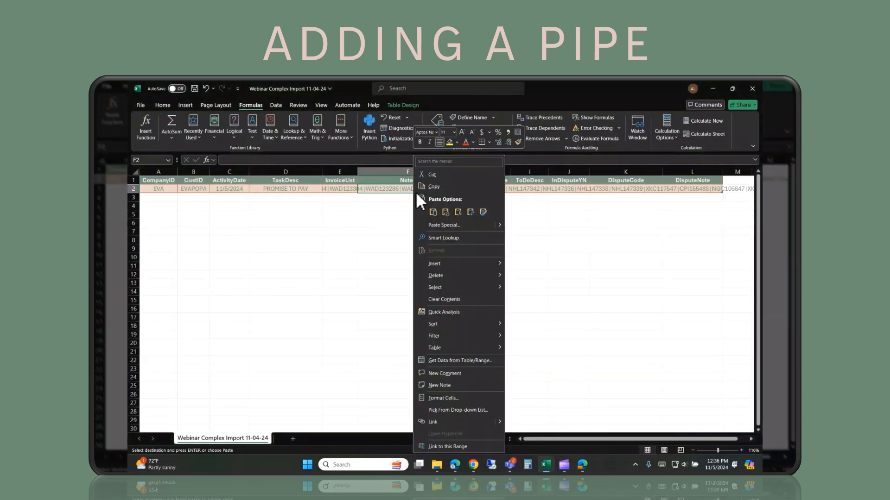
pyautogui.click(446, 213)
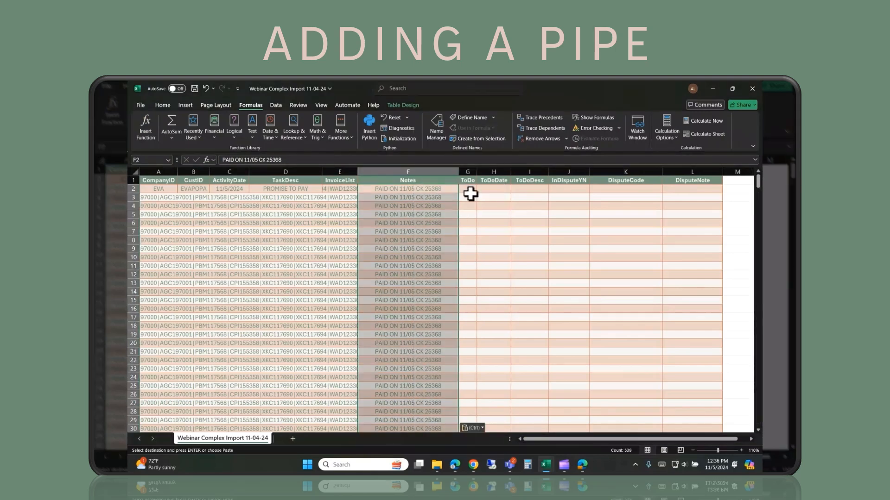
pyautogui.click(206, 88)
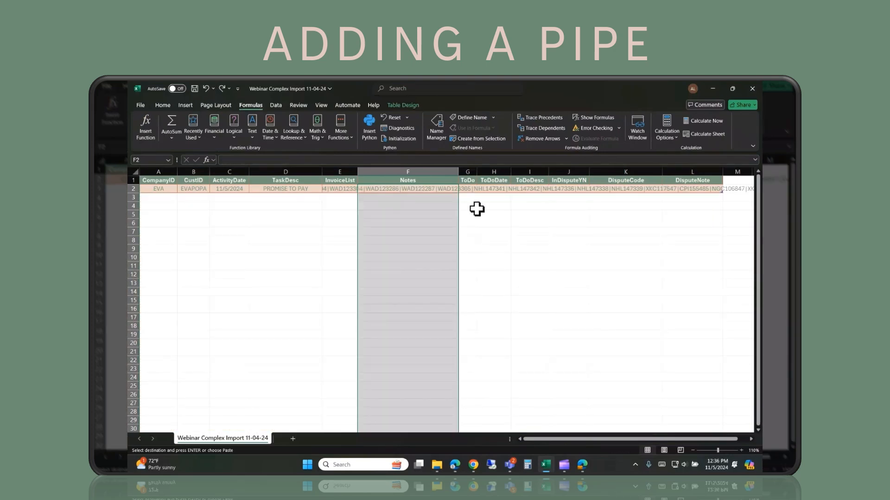
# Copy only Customer Notes cell P2 from the E2E 10-30-24 workbook and paste it as values into Notes cell F2 of the import workbook.
pyautogui.click(417, 186)
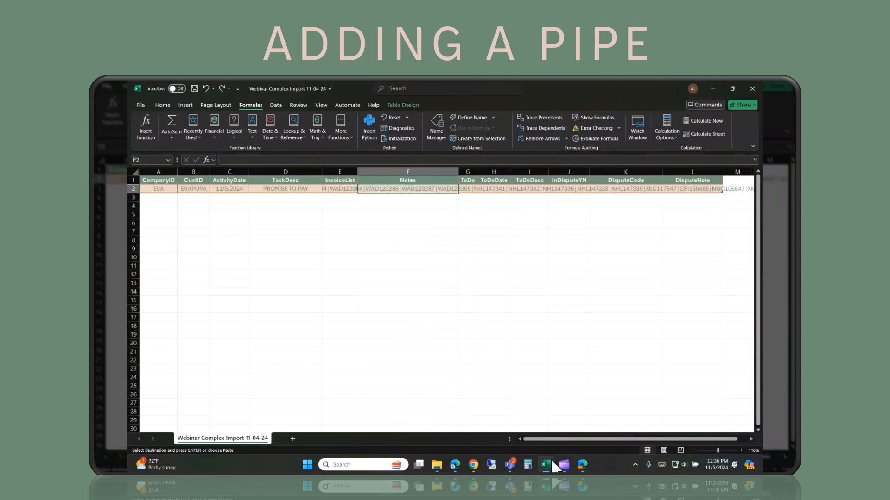
pyautogui.moveTo(546, 465)
pyautogui.click(576, 438)
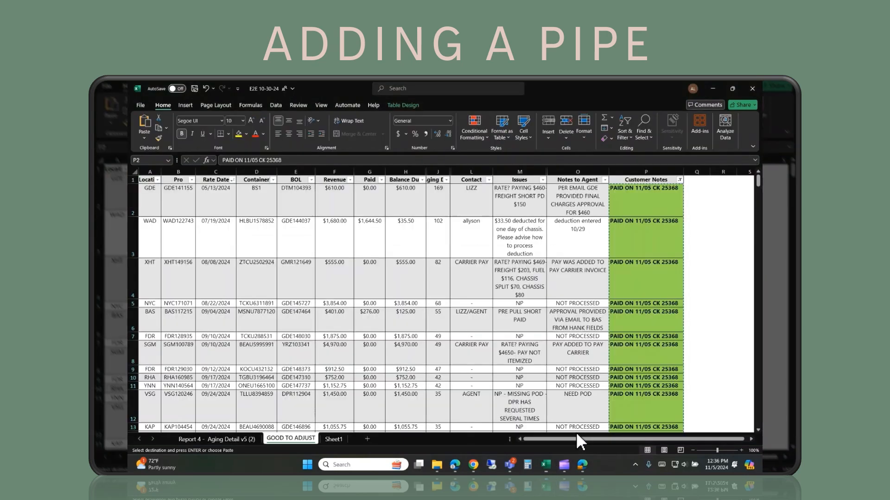
pyautogui.rightClick(653, 205)
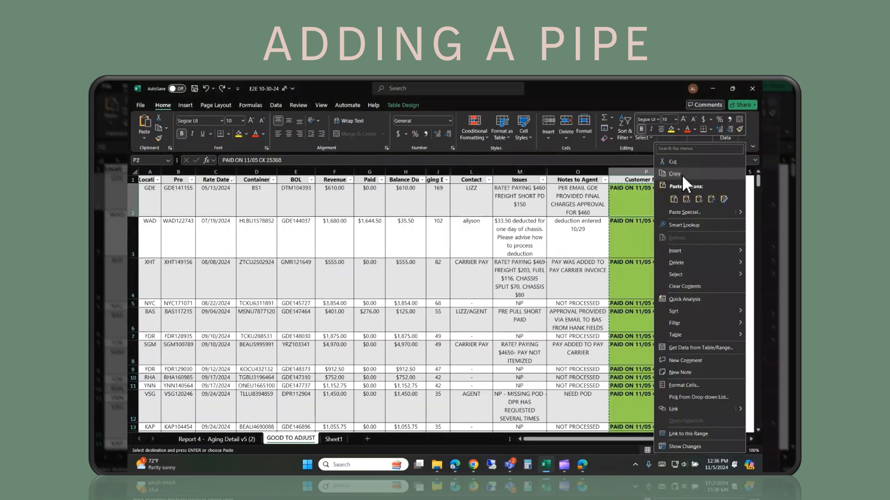
pyautogui.press('Escape')
pyautogui.moveTo(548, 469)
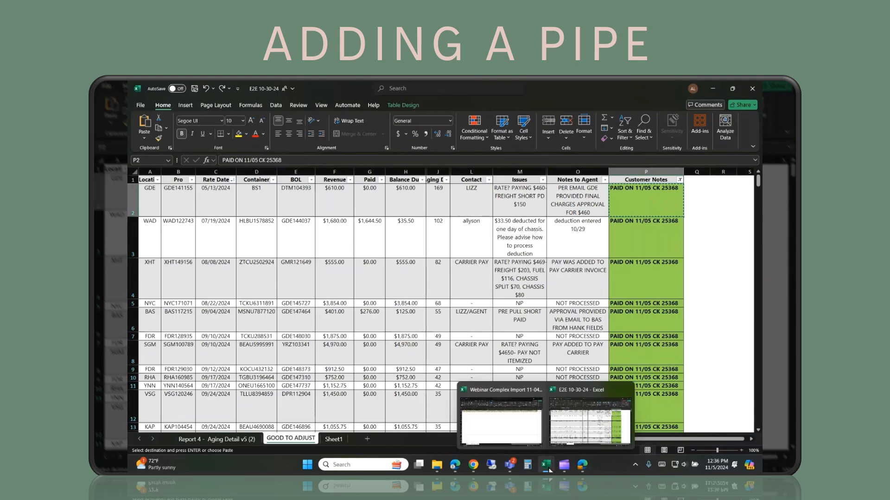
pyautogui.click(513, 428)
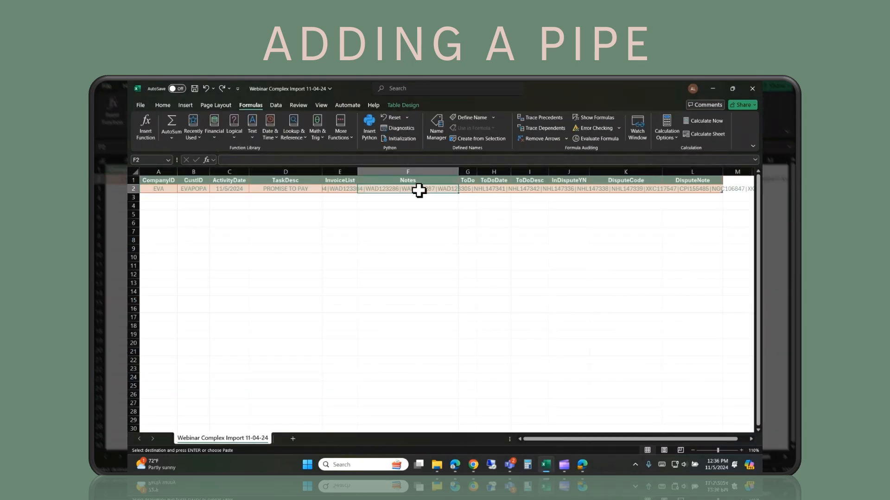
pyautogui.rightClick(418, 190)
pyautogui.click(460, 223)
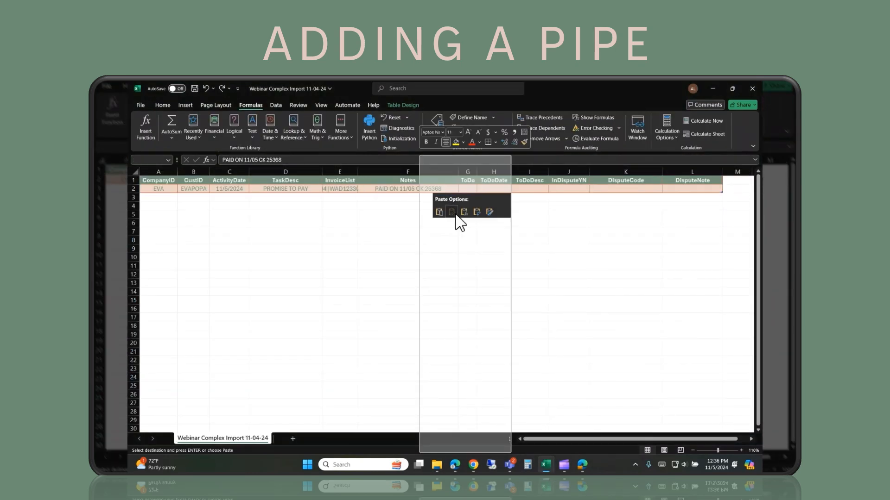
# Set ToDo to N and ToDoDate to 11/11/24 in row 2.
pyautogui.click(471, 188)
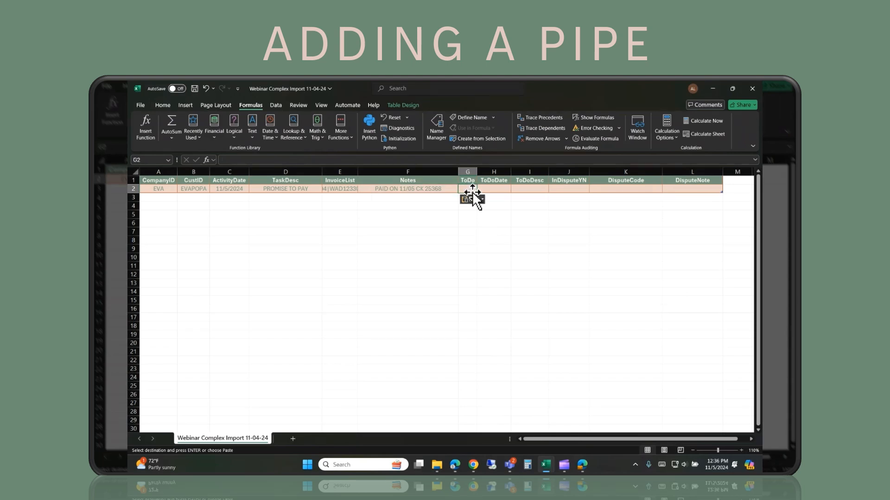
pyautogui.write('N')
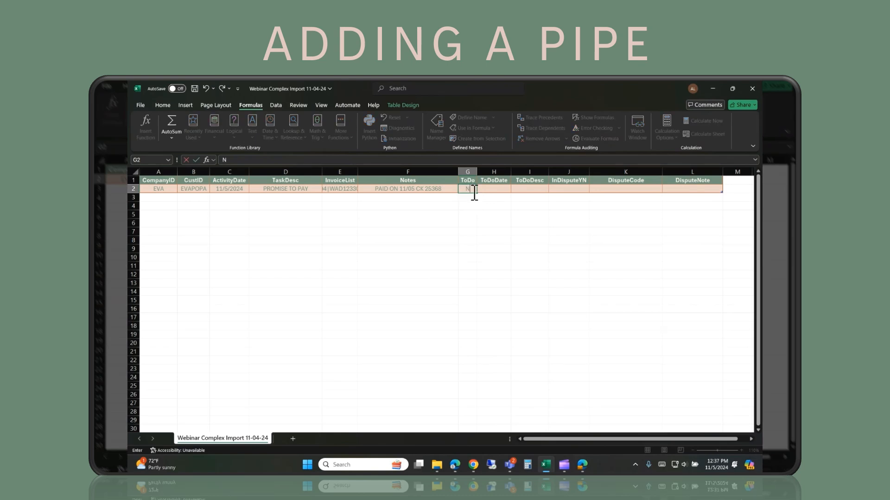
pyautogui.press('Tab')
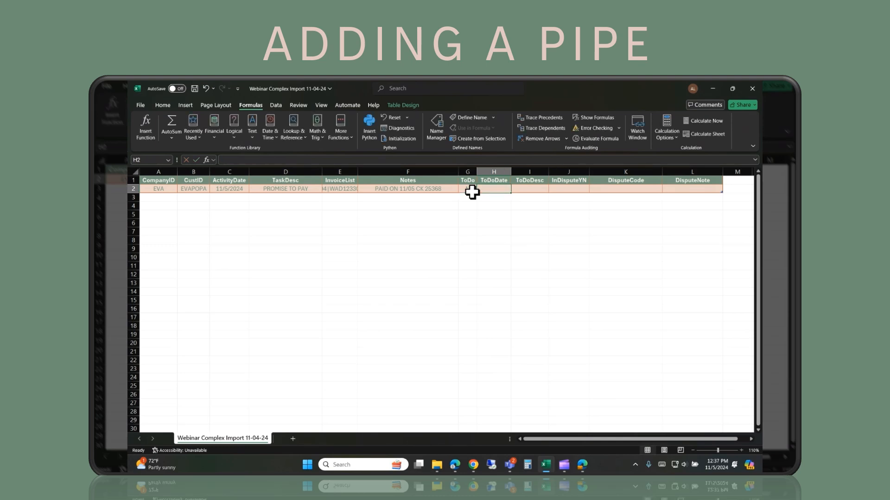
pyautogui.write('11/')
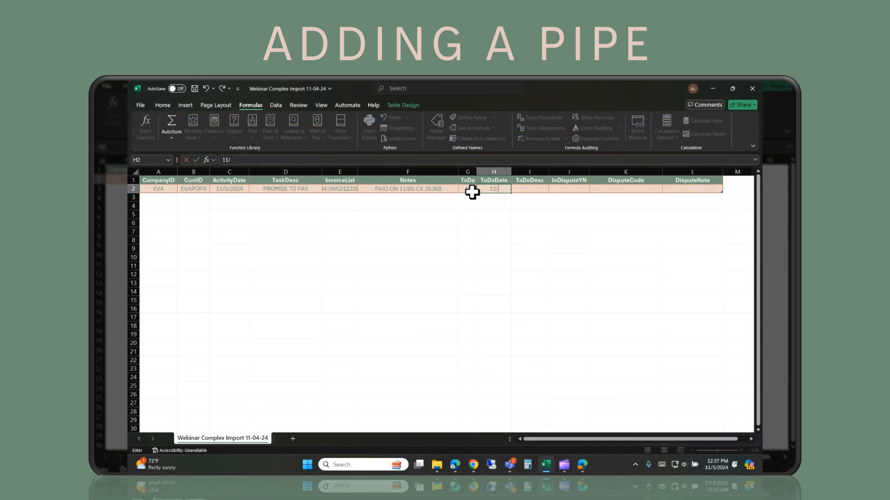
pyautogui.write('11/24')
pyautogui.press('Tab')
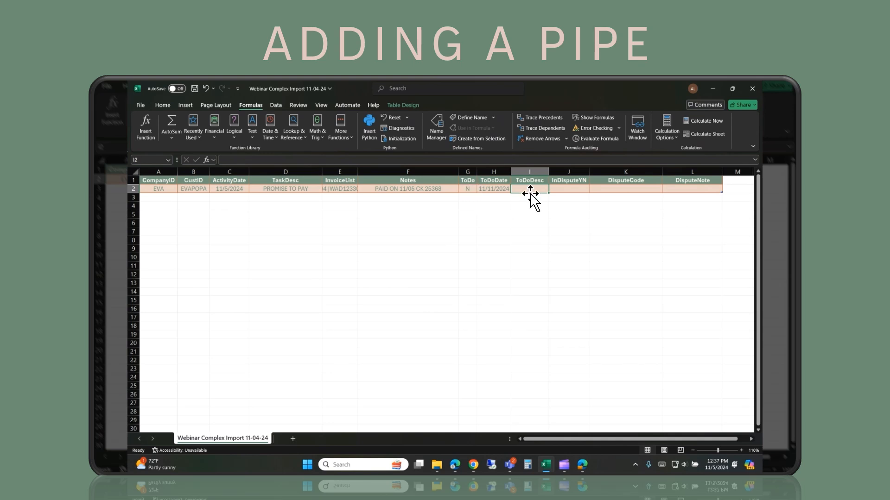
# Leave ToDoDesc blank and set InDisputeYN to Y and DisputeCode to PROMISE TO PAY in row 2.
pyautogui.press('Tab')
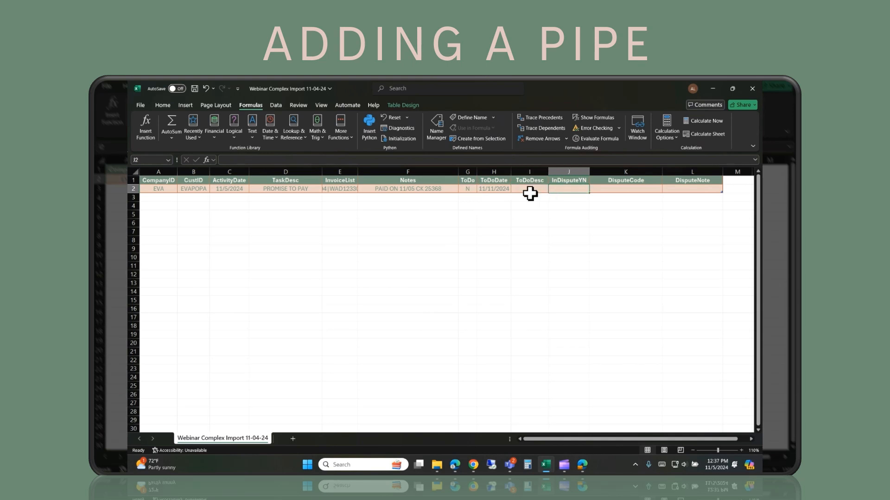
pyautogui.write('Y')
pyautogui.press('Tab')
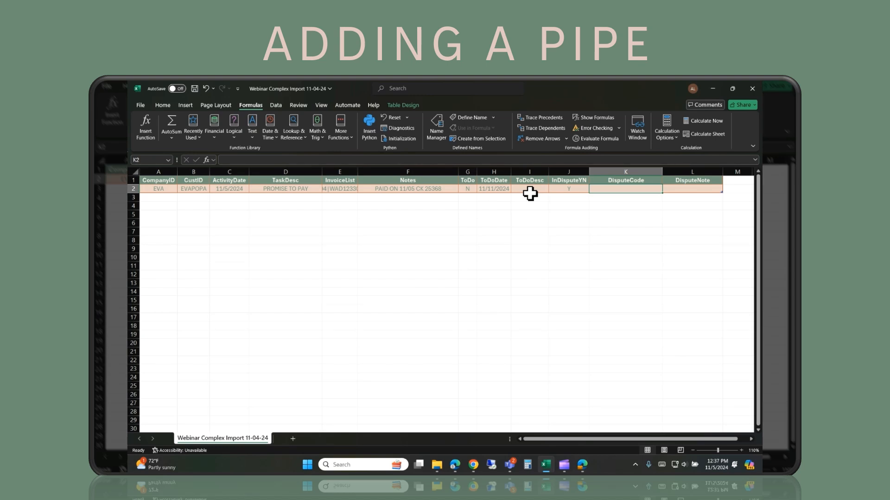
pyautogui.write('PROMISE')
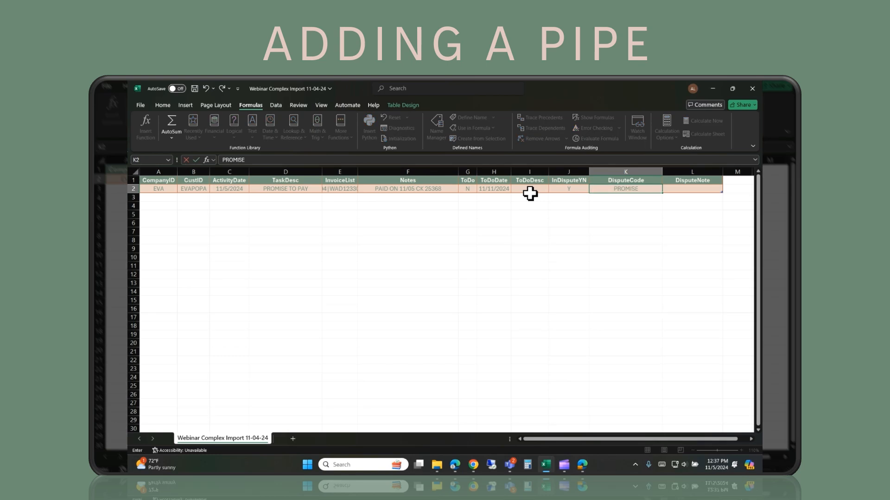
pyautogui.write(' TO')
pyautogui.write(' PAT')
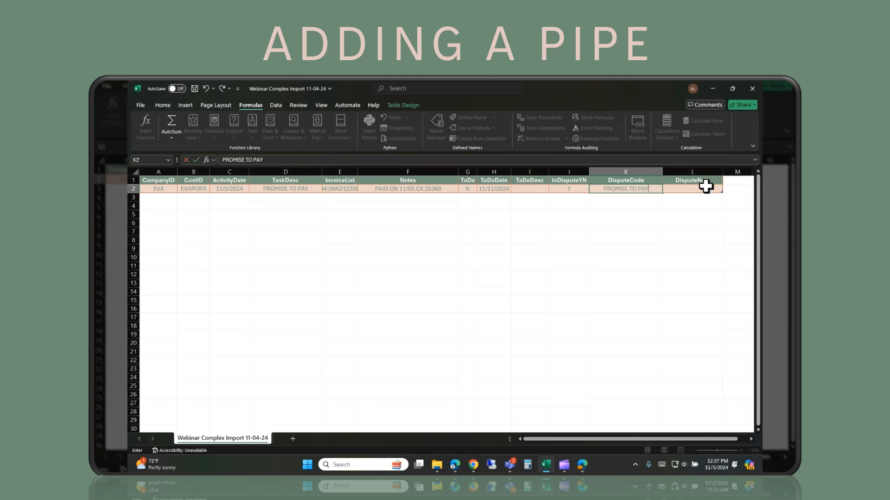
pyautogui.click(665, 224)
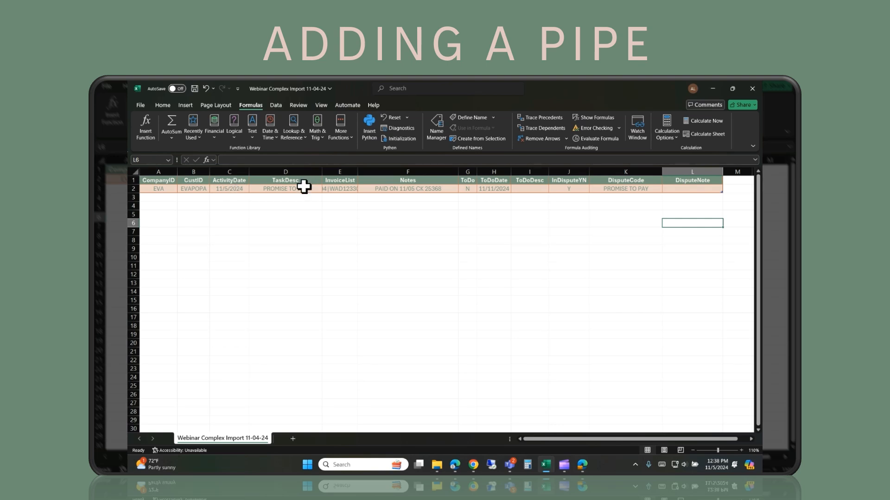
pyautogui.click(335, 189)
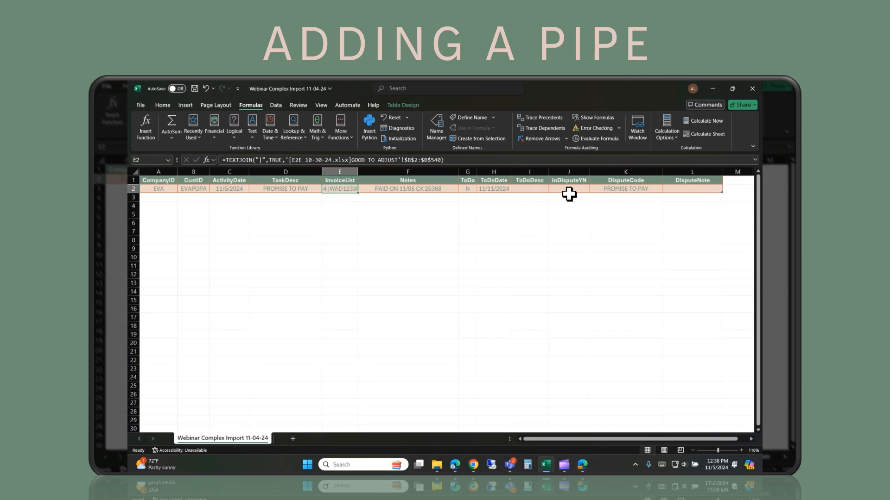
# Save a copy of the import workbook to Documents as the CSV file Webinar Complex Import 11-05-24.
pyautogui.click(143, 108)
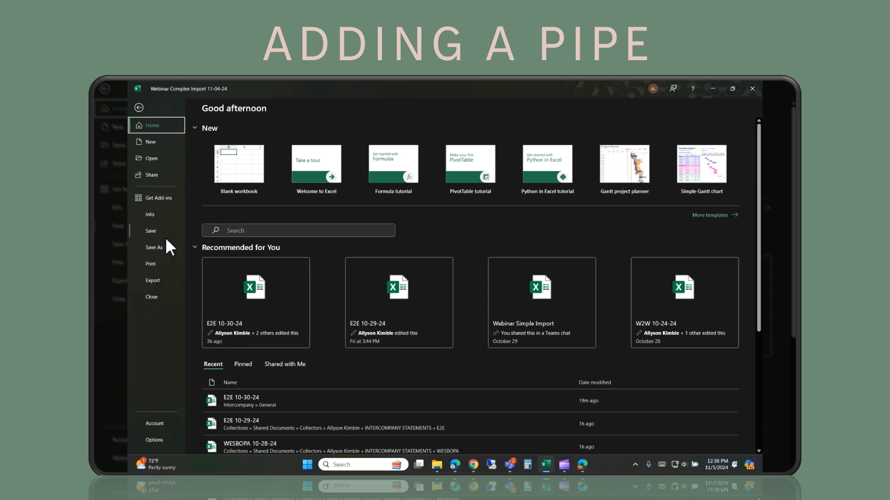
pyautogui.click(162, 248)
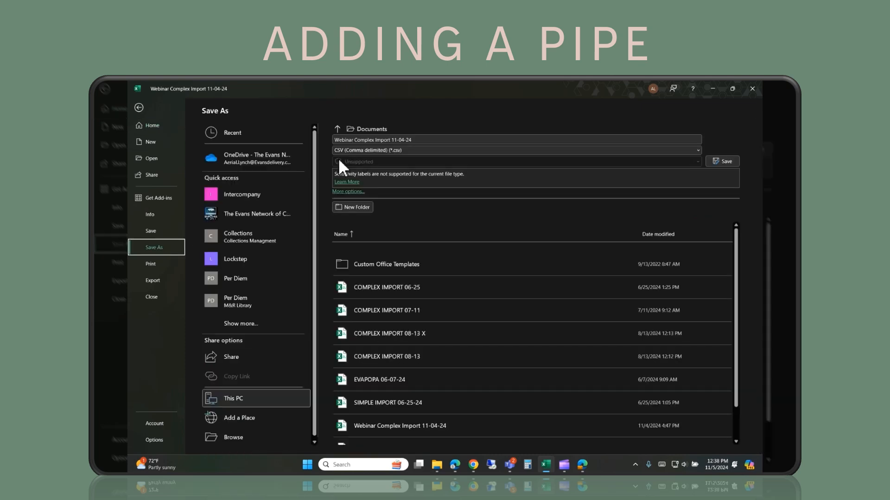
pyautogui.click(405, 140)
pyautogui.click(405, 140)
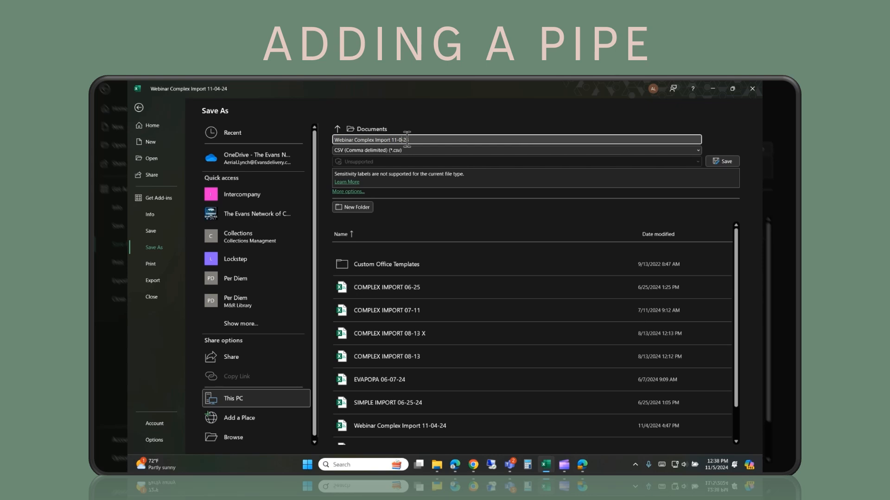
pyautogui.write('5')
pyautogui.click(717, 162)
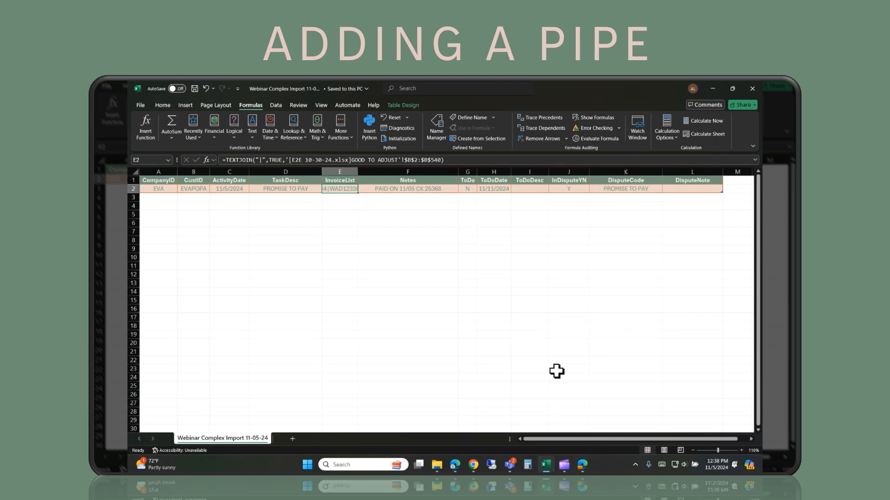
# Switch to Lockstep in Chrome and open the favorite Import page.
pyautogui.click(474, 466)
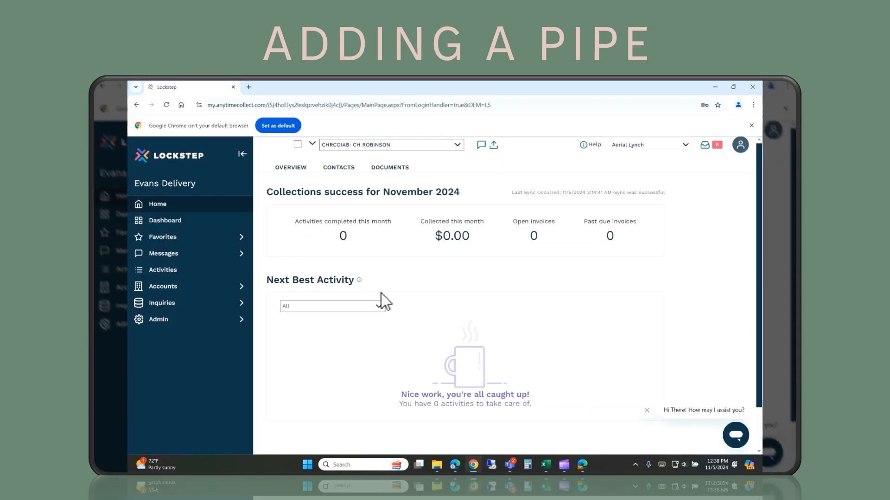
pyautogui.click(236, 237)
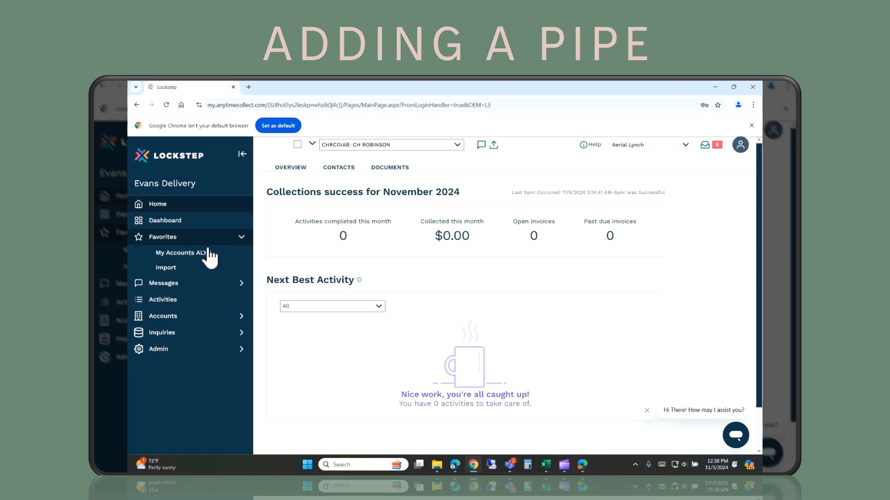
pyautogui.click(172, 272)
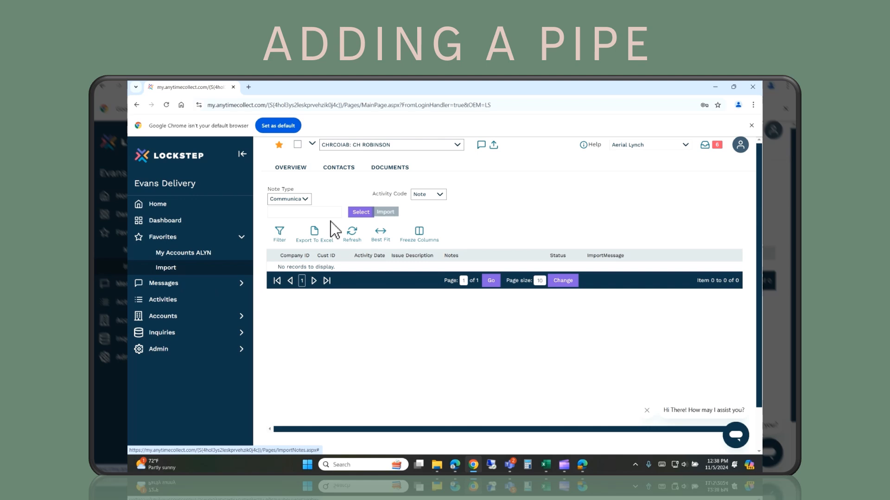
# Load the Webinar Complex Import 11-05-24 file from Documents and import its validated record.
pyautogui.click(360, 214)
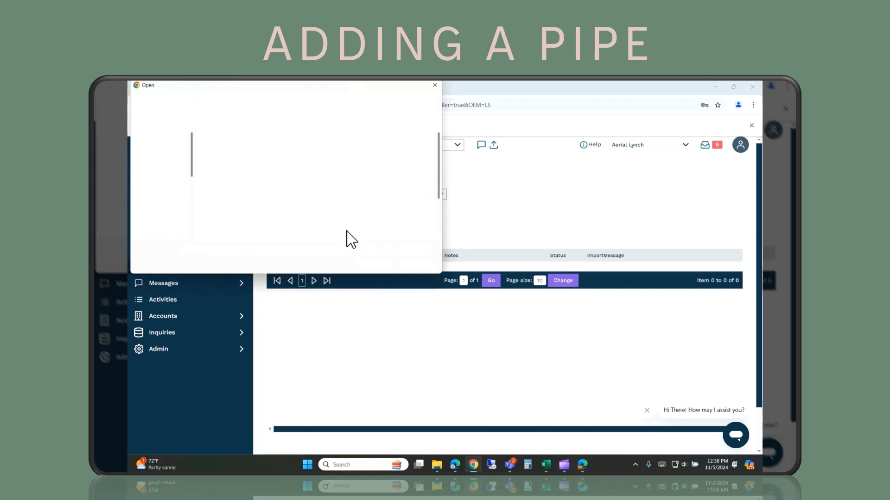
pyautogui.scroll(-1, 389, 229)
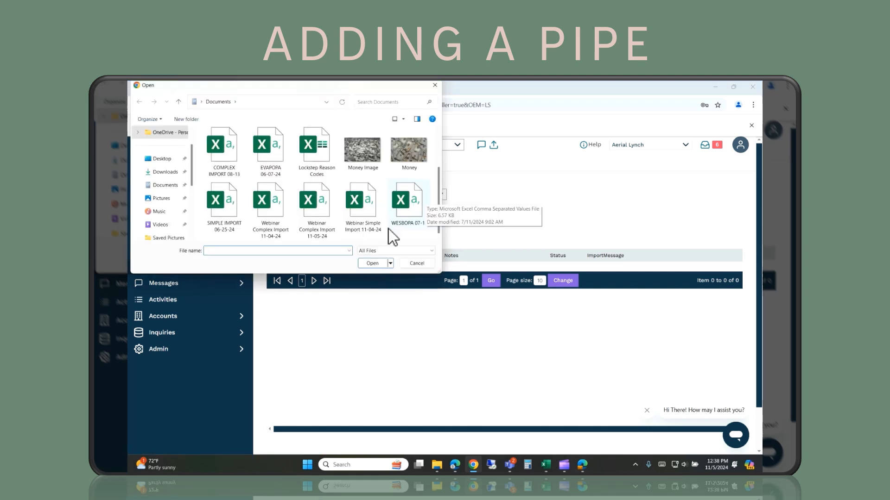
pyautogui.click(315, 228)
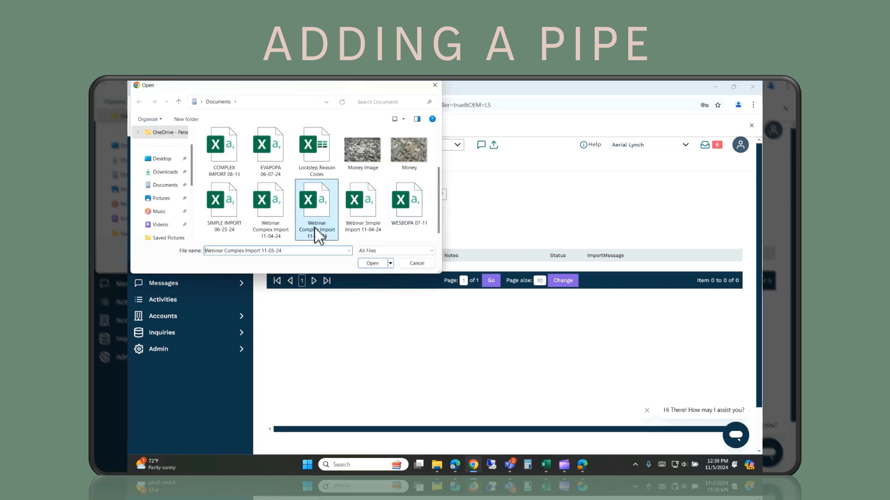
pyautogui.click(372, 263)
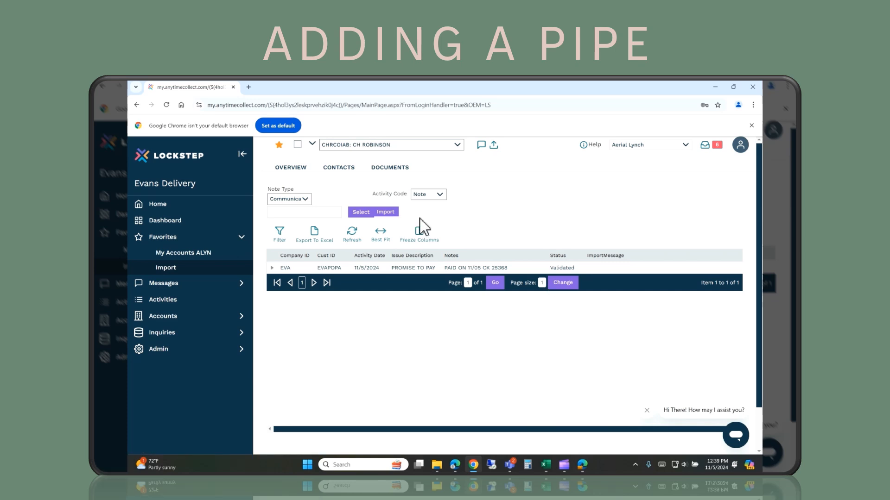
pyautogui.click(386, 213)
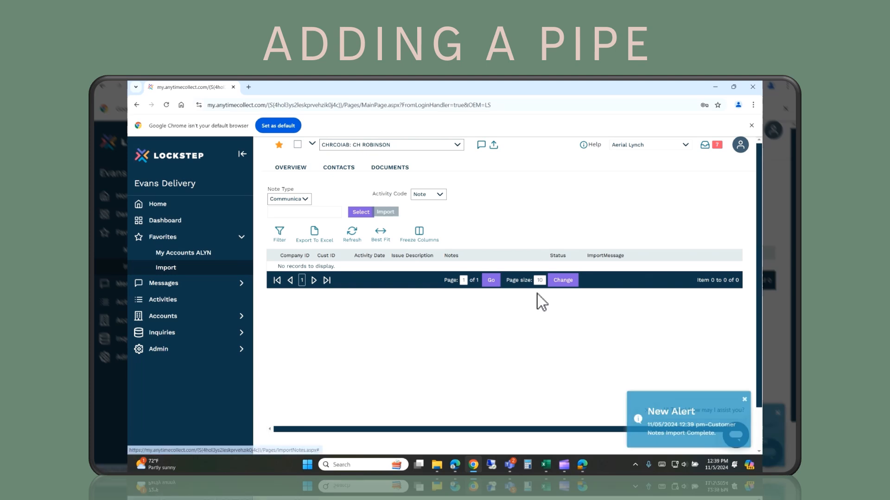
# Search for customer EVAPOPA and open the Evans Delivery Company Inc account under company EVA.
pyautogui.click(371, 145)
pyautogui.write('E')
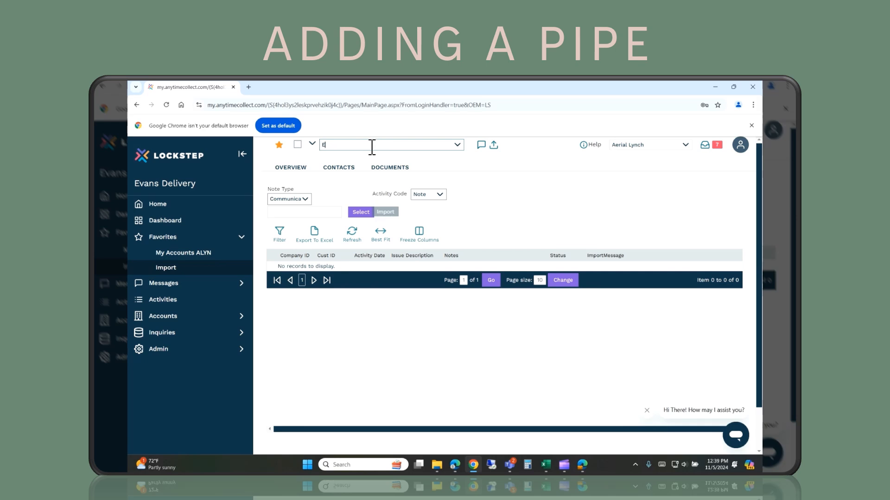
pyautogui.write('VAPOPA')
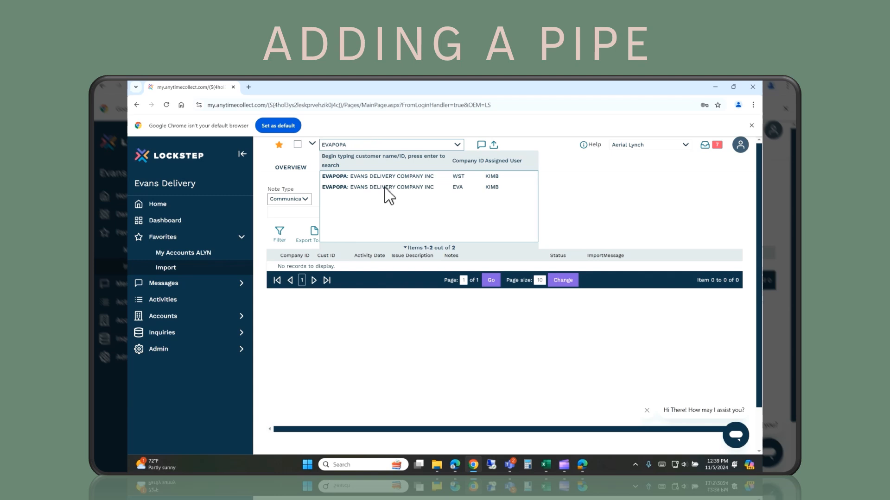
pyautogui.click(385, 187)
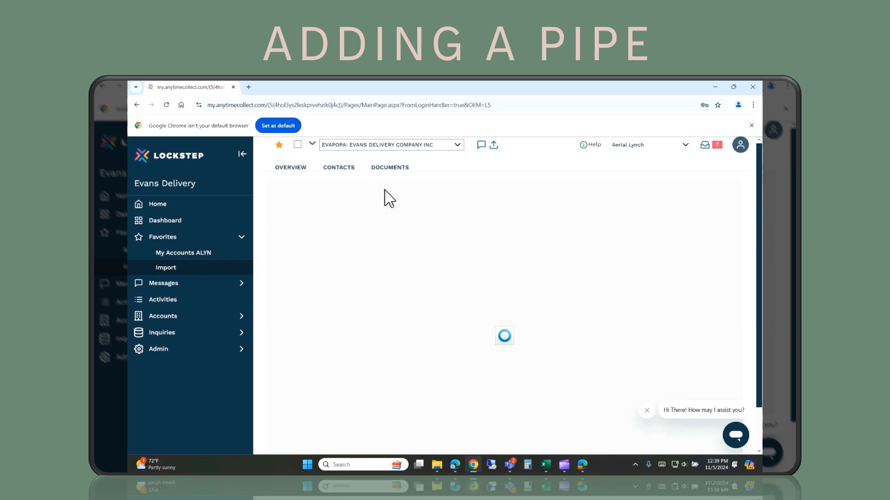
# Open the newest PROMISE TO PAY activity in the account's Activities list.
pyautogui.scroll(-3, 387, 314)
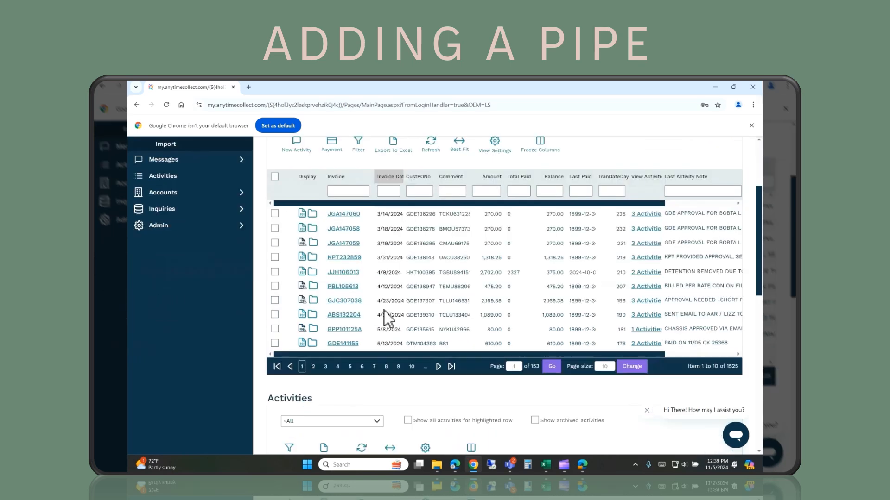
pyautogui.scroll(-4, 387, 319)
pyautogui.scroll(-1, 387, 318)
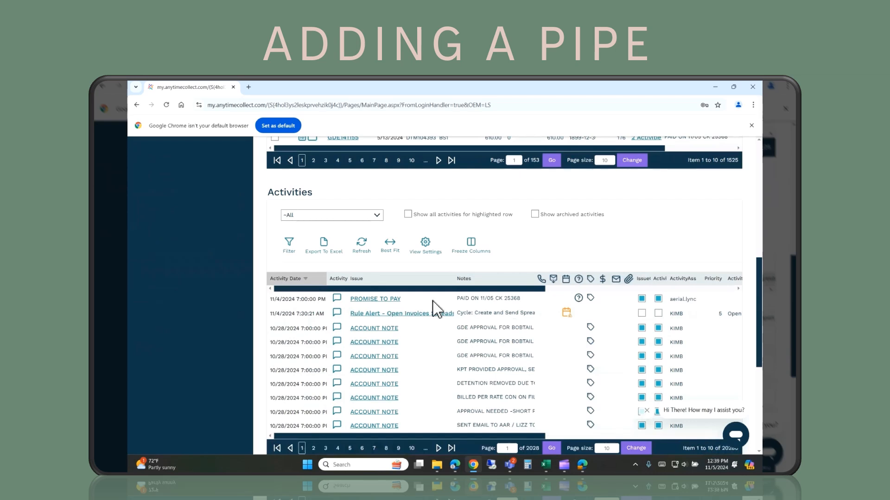
pyautogui.click(393, 302)
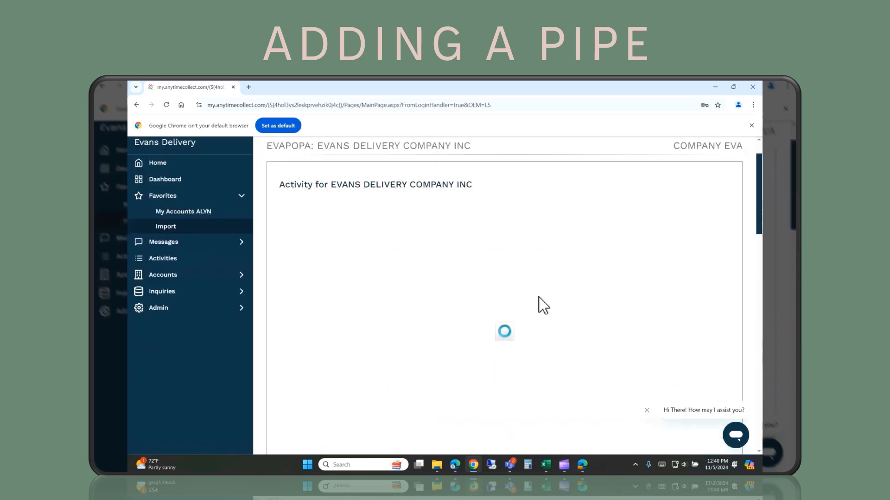
# Review the activity's tagged transactions, checking the dispute flags, reason codes and number of invoices.
pyautogui.scroll(-1, 543, 306)
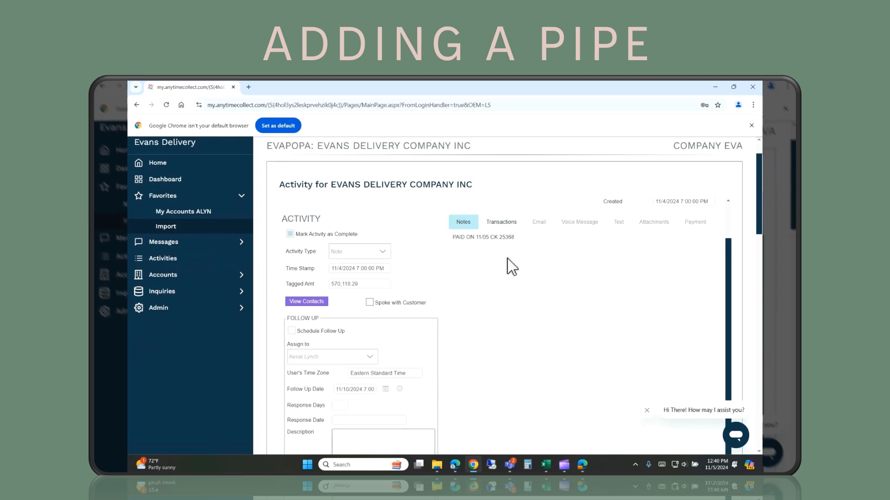
pyautogui.click(507, 230)
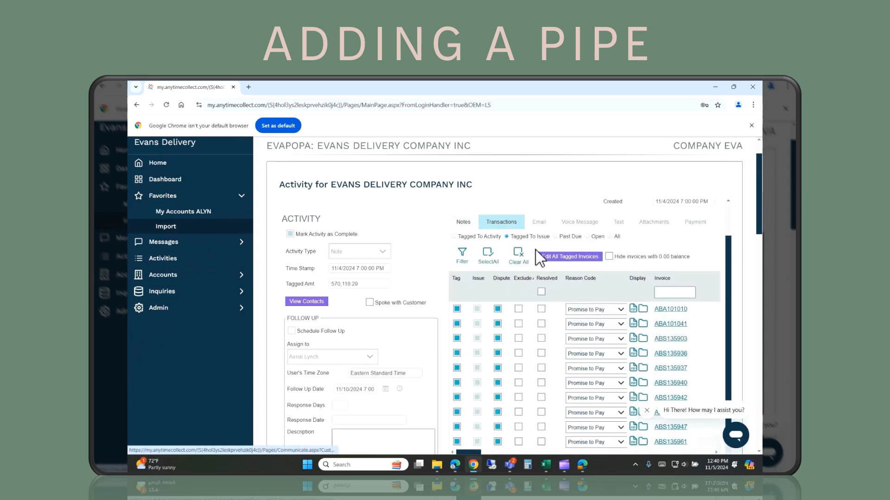
pyautogui.scroll(-1, 709, 274)
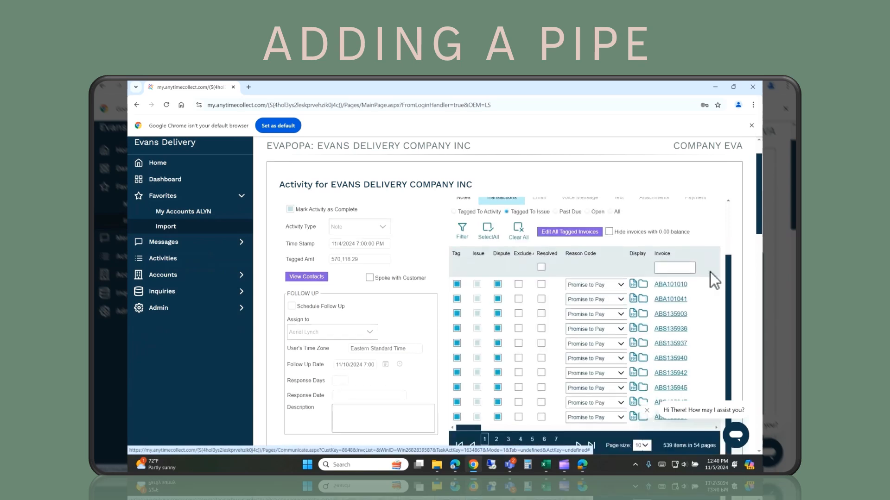
pyautogui.scroll(-3, 659, 315)
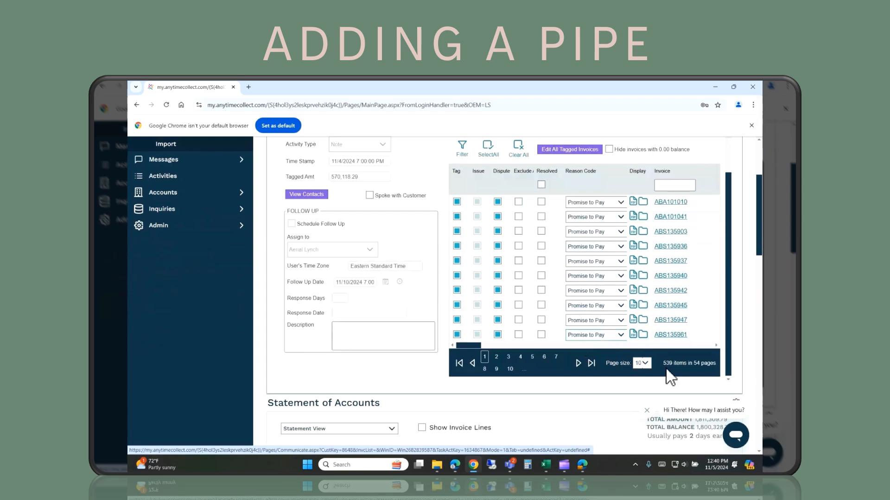
pyautogui.scroll(-1, 436, 329)
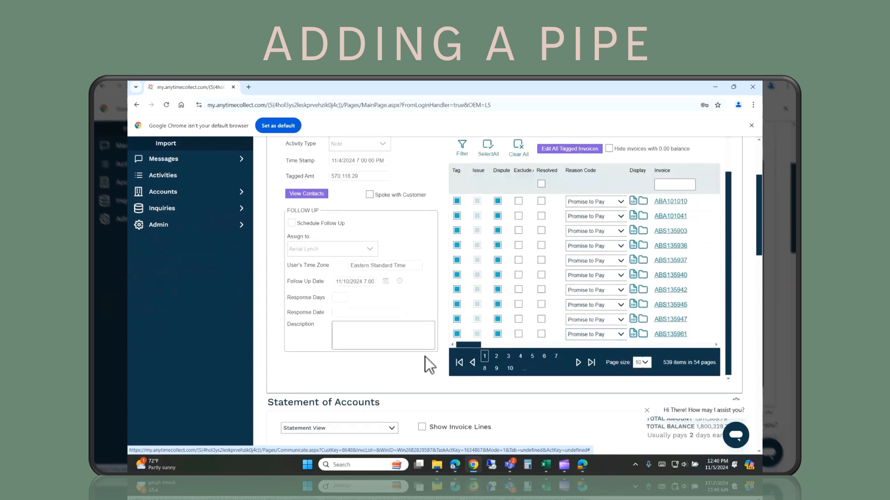
# Examine the account's Activities list and Statement of Accounts, and compare them with the activity's tagged invoices.
pyautogui.scroll(-7, 426, 366)
pyautogui.scroll(-8, 412, 343)
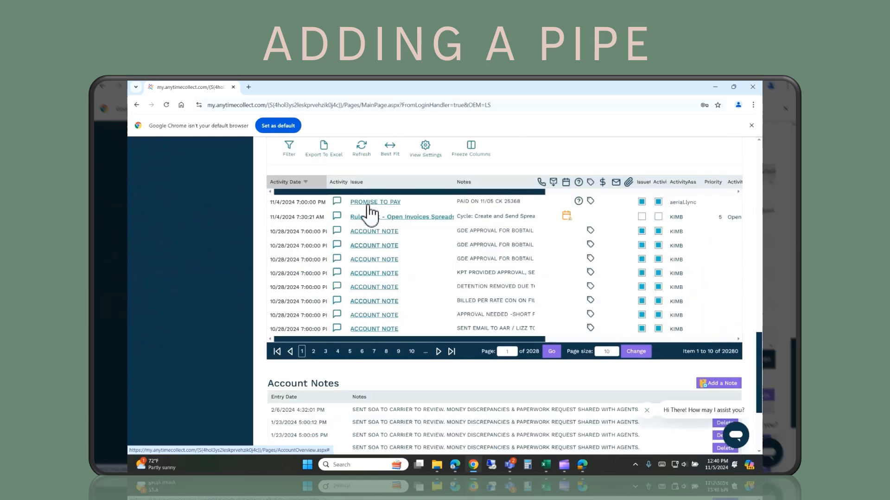
pyautogui.scroll(3, 431, 214)
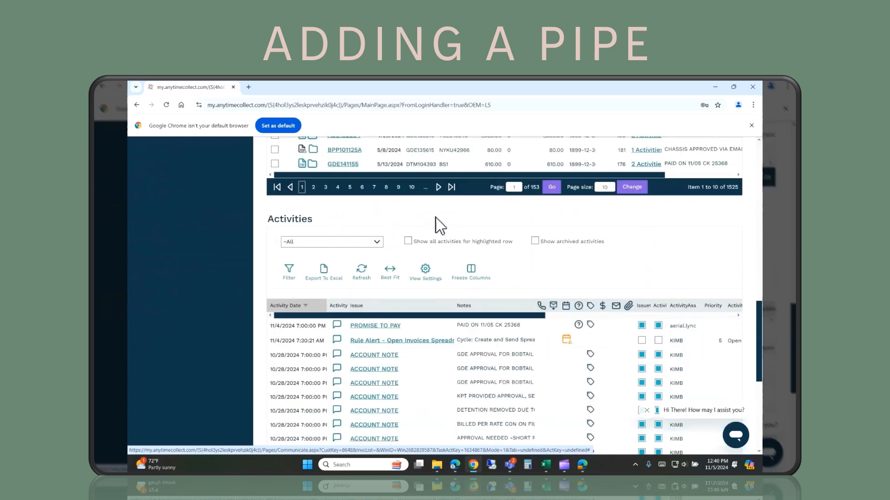
pyautogui.scroll(4, 500, 245)
pyautogui.scroll(3, 562, 266)
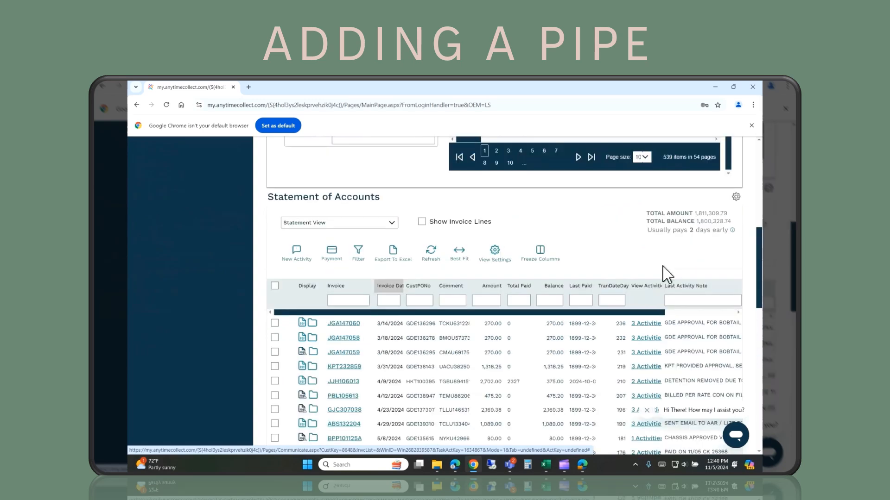
pyautogui.scroll(2, 667, 275)
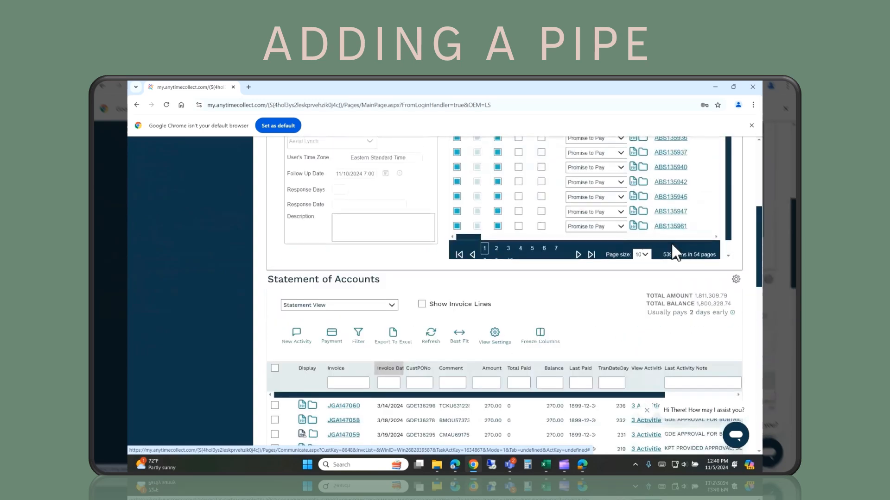
pyautogui.scroll(2, 671, 242)
pyautogui.scroll(1, 674, 253)
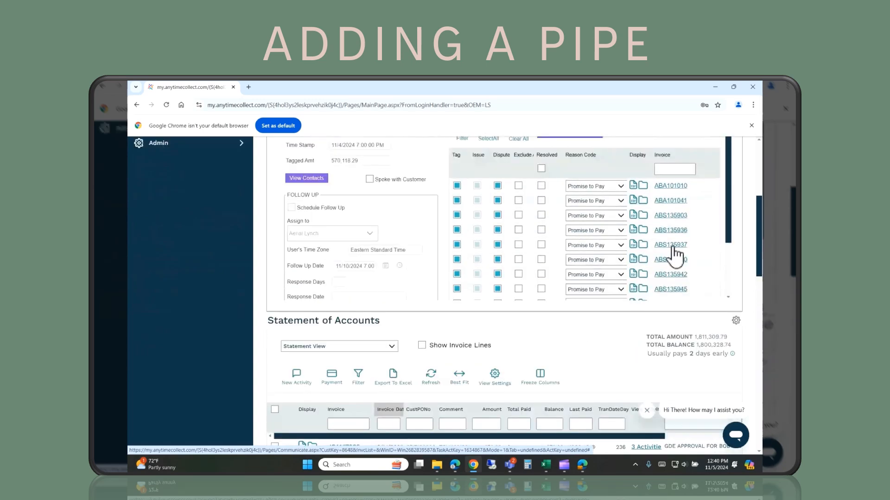
# Switch back to the Webinar Complex Import 11-05-24 workbook in Excel.
pyautogui.moveTo(546, 466)
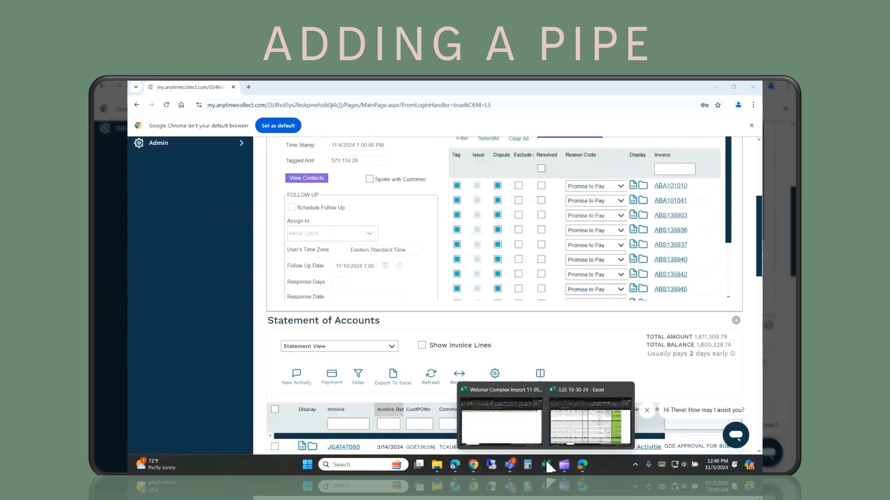
pyautogui.click(525, 443)
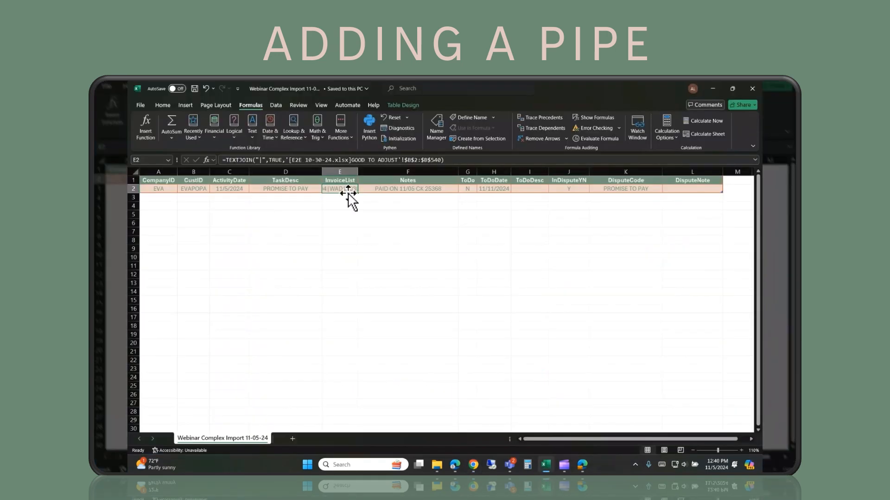